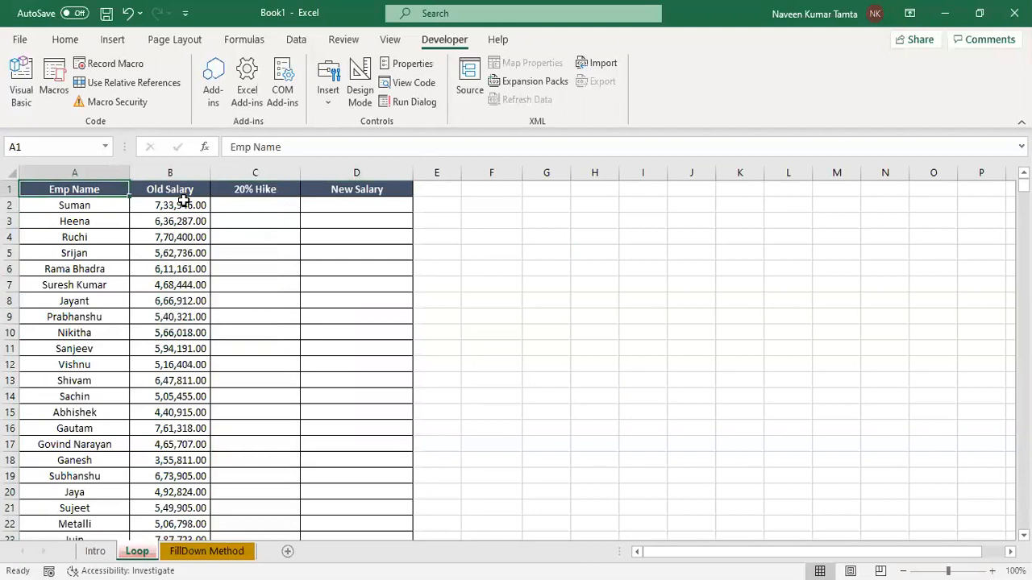
Step: Examine the Loop sheet's employee table, from Emp Name and Old Salary to the empty 20% Hike and New Salary columns
key(Right)
key(Down)
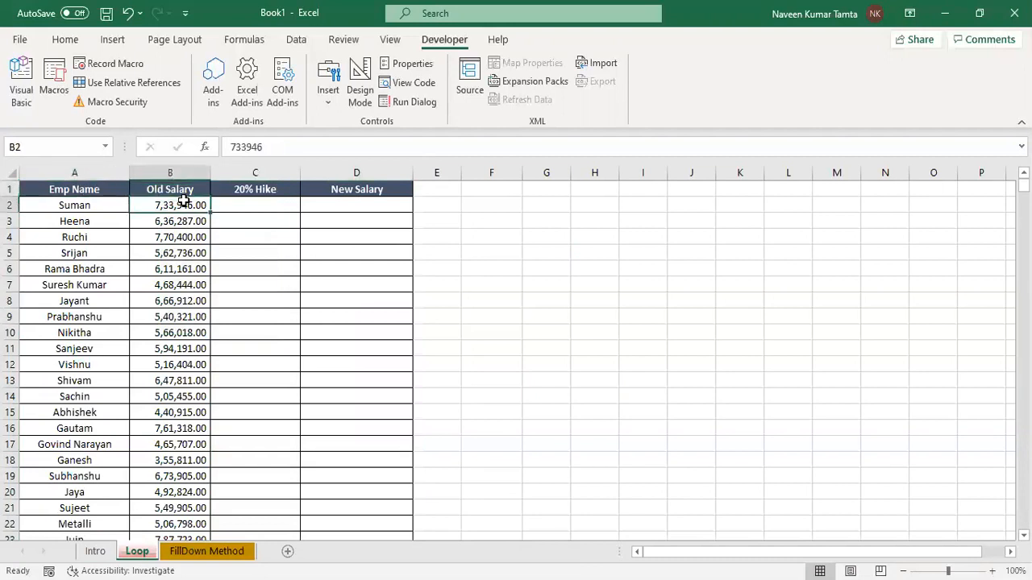
key(ctrl+Home)
key(Down)
key(ctrl+Down)
key(ctrl+Up)
key(Right)
key(Down)
key(Left)
key(Right)
key(Left)
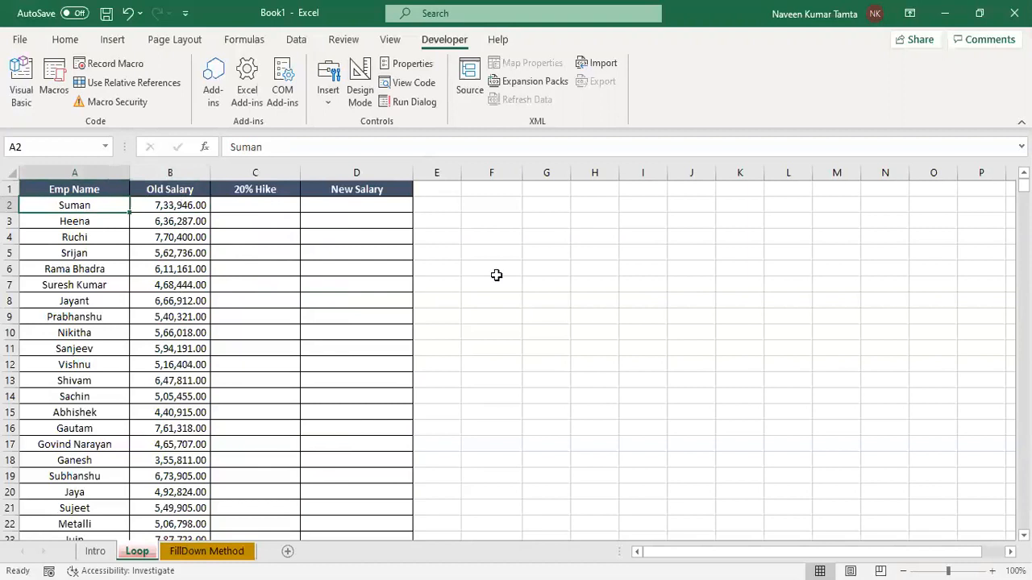
click(256, 188)
click(252, 204)
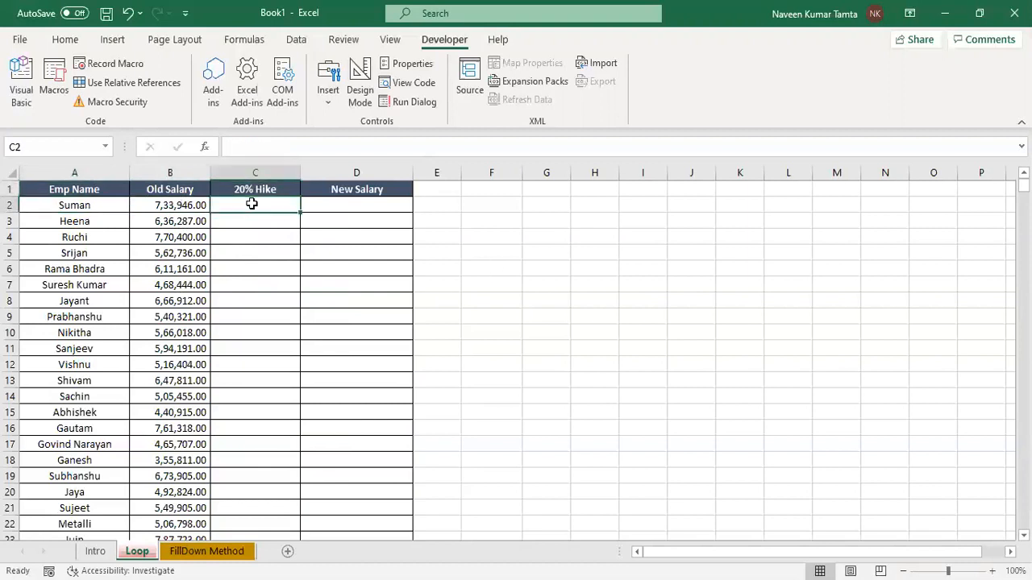
click(355, 209)
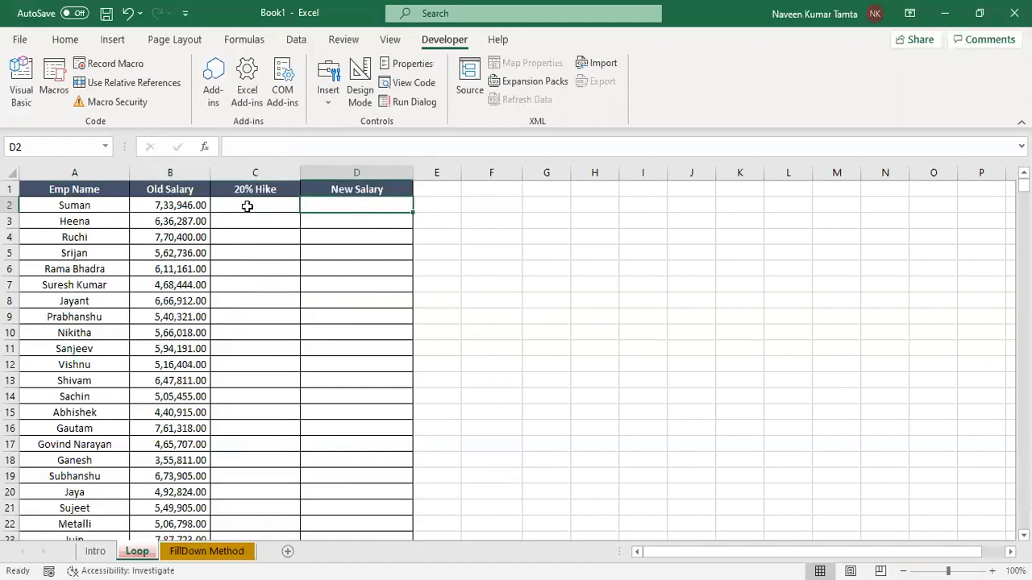
key(Left)
key(Left)
key(Up)
key(Left)
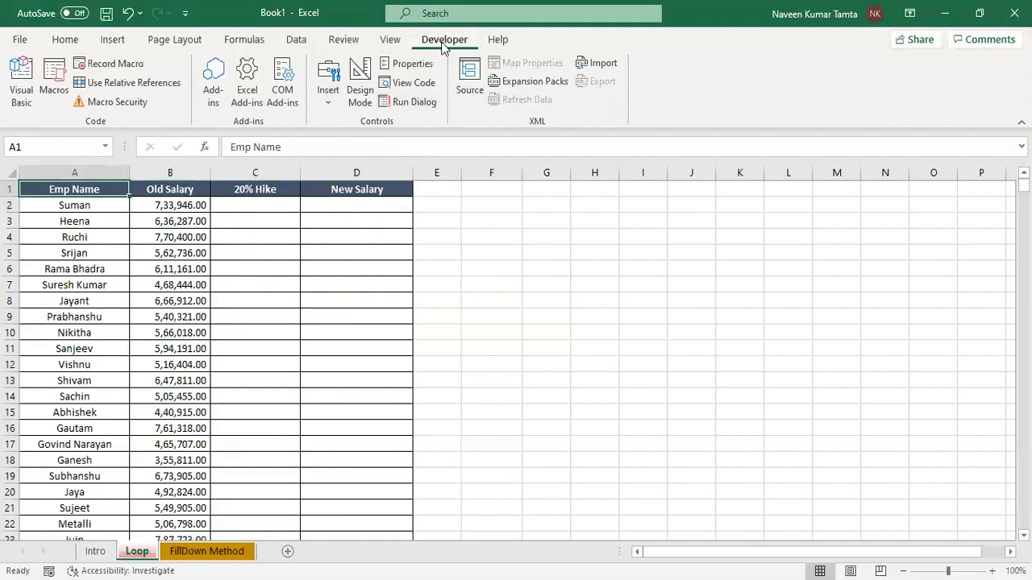
Step: Insert an ActiveX command button about 130.5 wide and 29.25 high beside the table, starting near cell F2
click(328, 105)
click(323, 207)
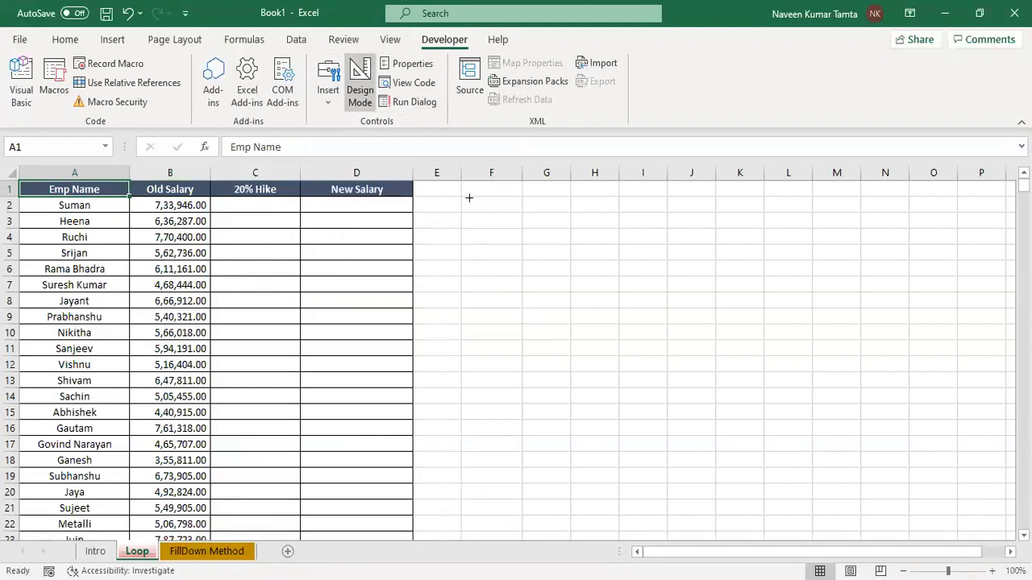
drag(461, 198, 592, 227)
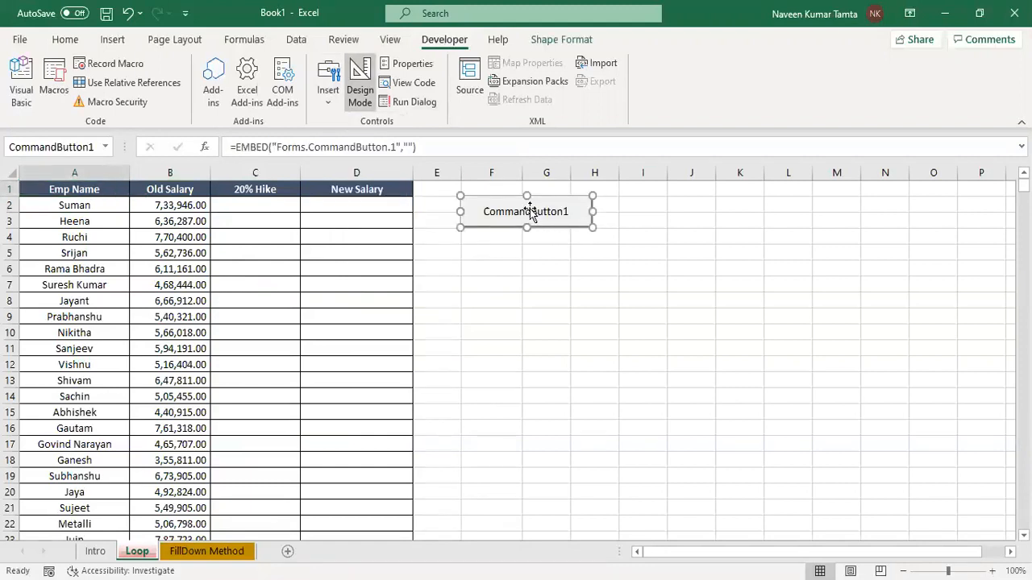
Step: Set the command button's caption to "20% Calculation of Old Salary" and widen the button to about 156
right_click(531, 212)
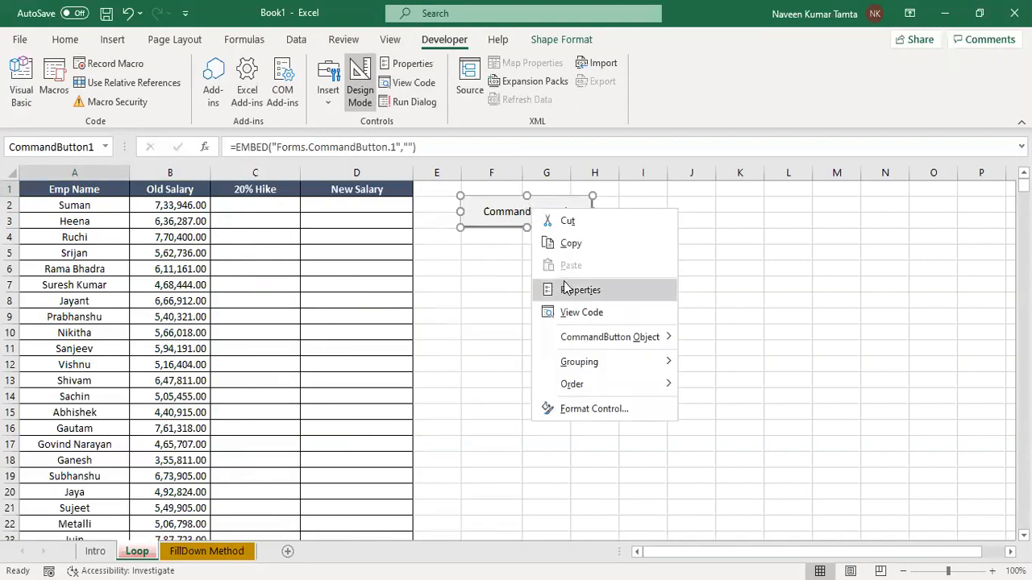
click(570, 291)
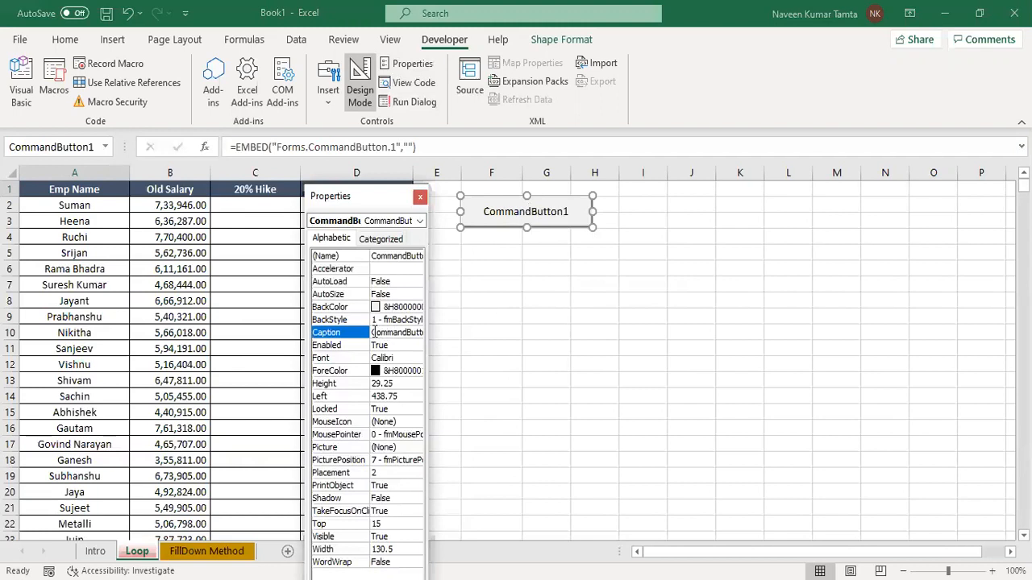
click(374, 330)
double_click(374, 330)
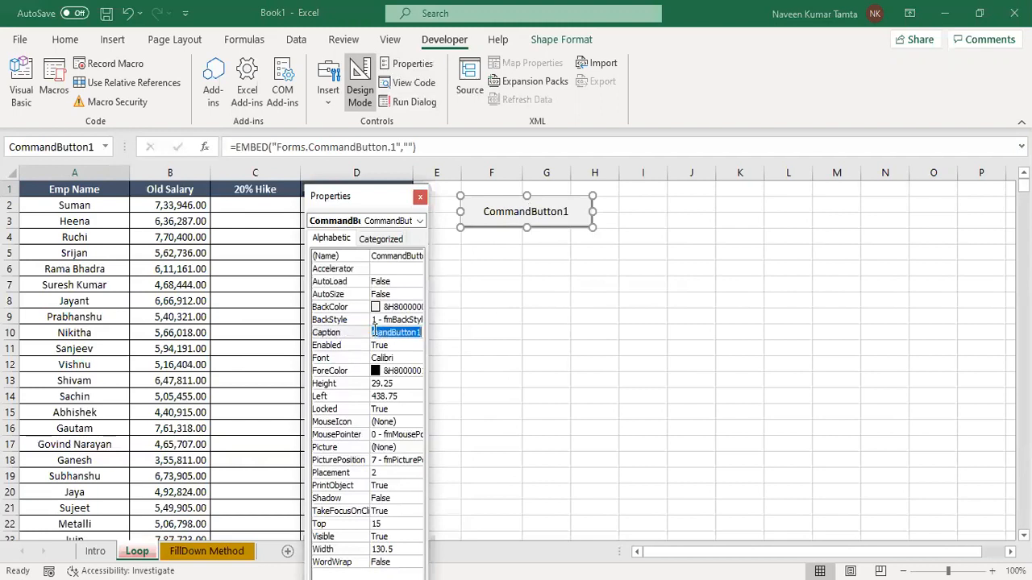
key(BackSpace)
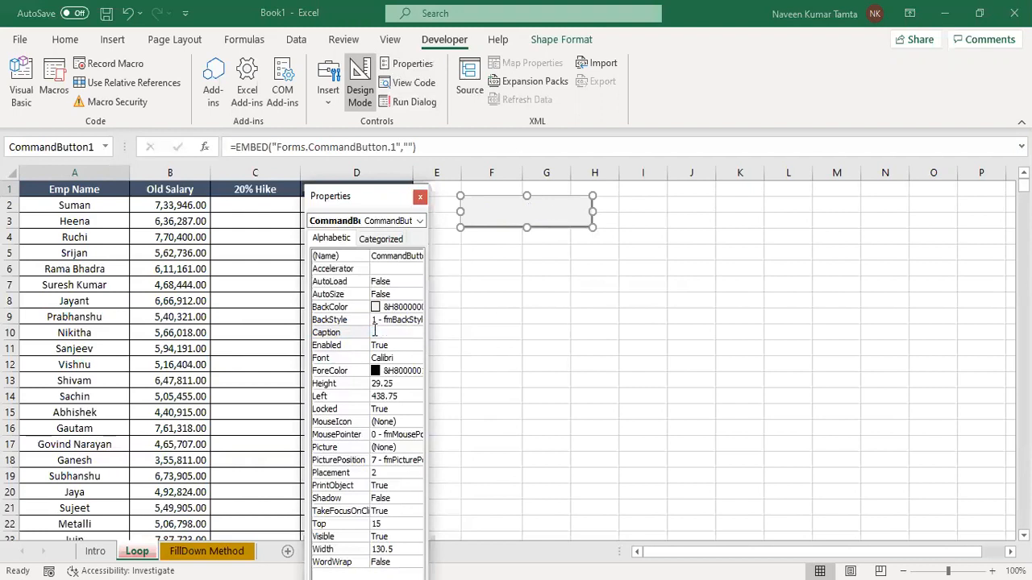
text(20% Calculation)
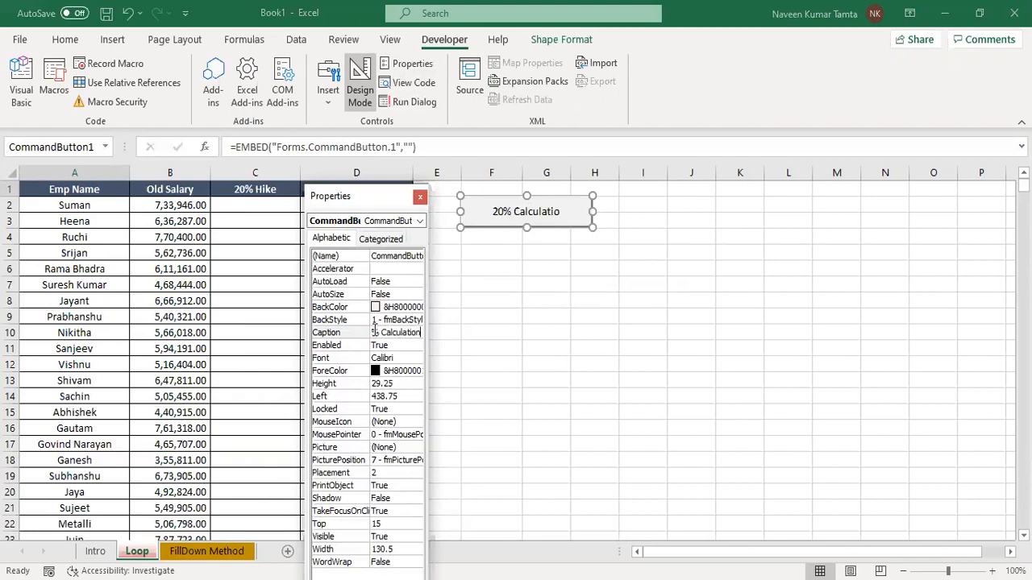
text( of Old S)
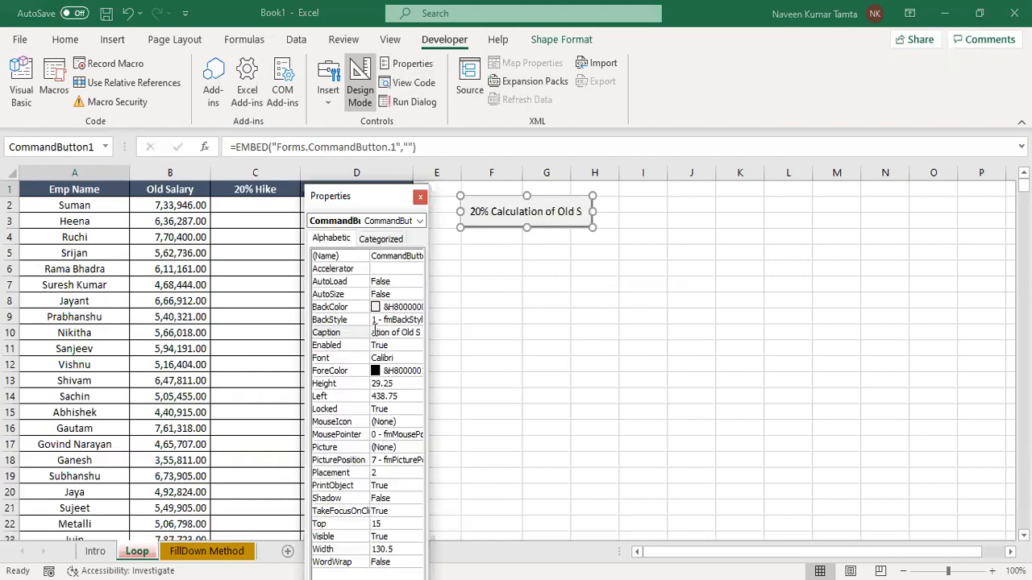
text(alary)
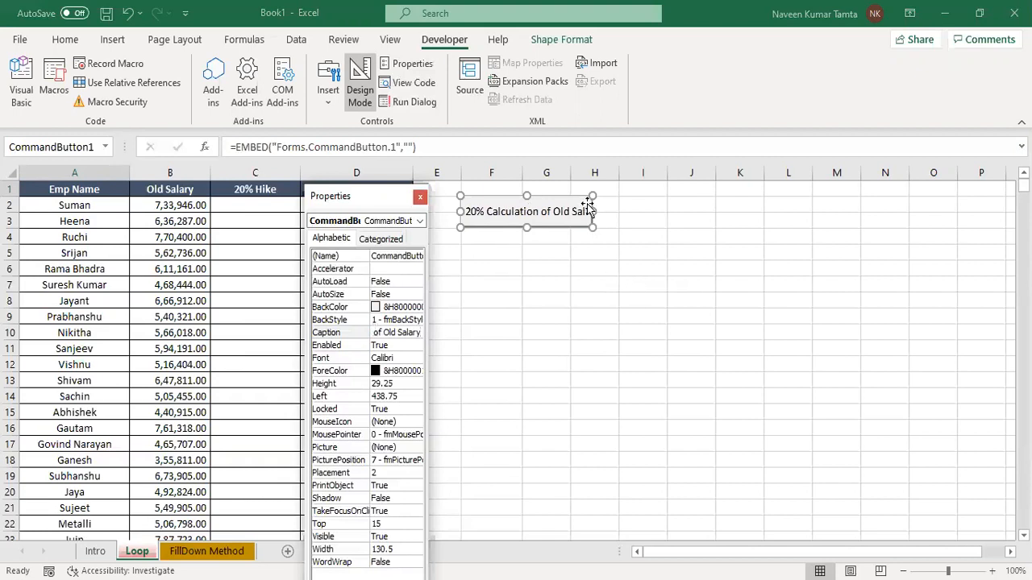
drag(593, 213, 619, 213)
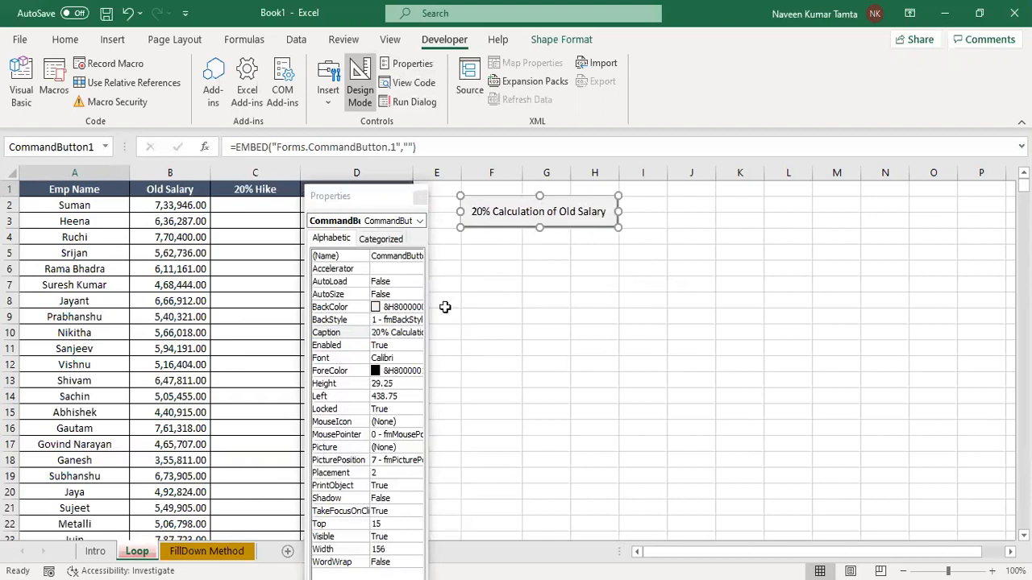
click(420, 197)
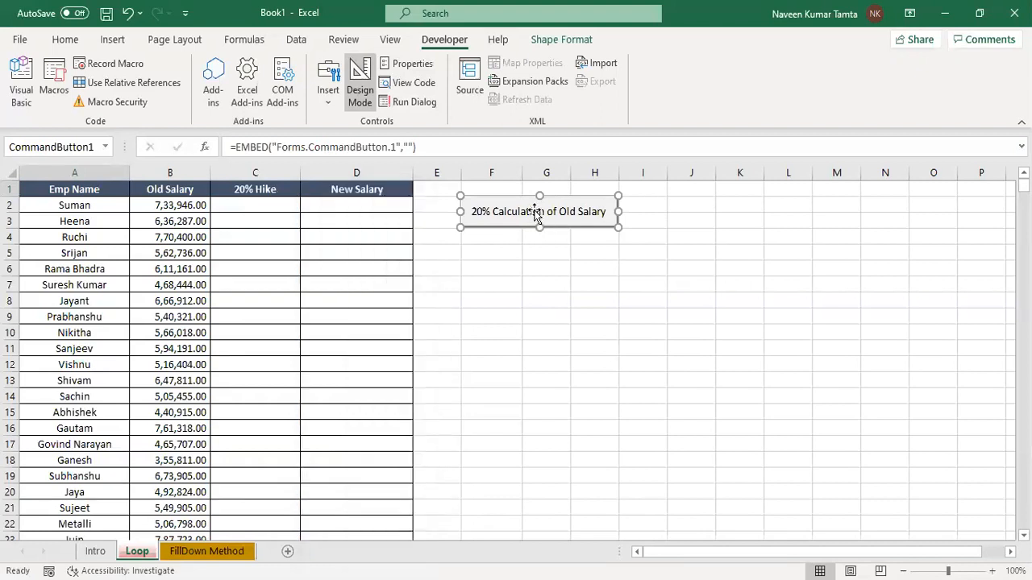
Step: Open the command button's Click event procedure and move the code editor window clear of the salary data
double_click(536, 213)
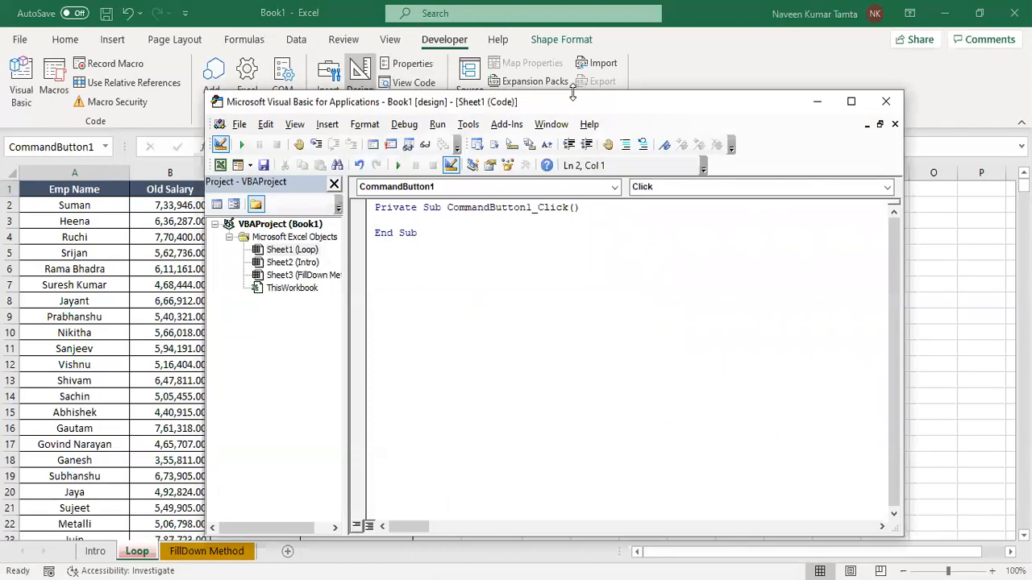
drag(571, 93, 572, 77)
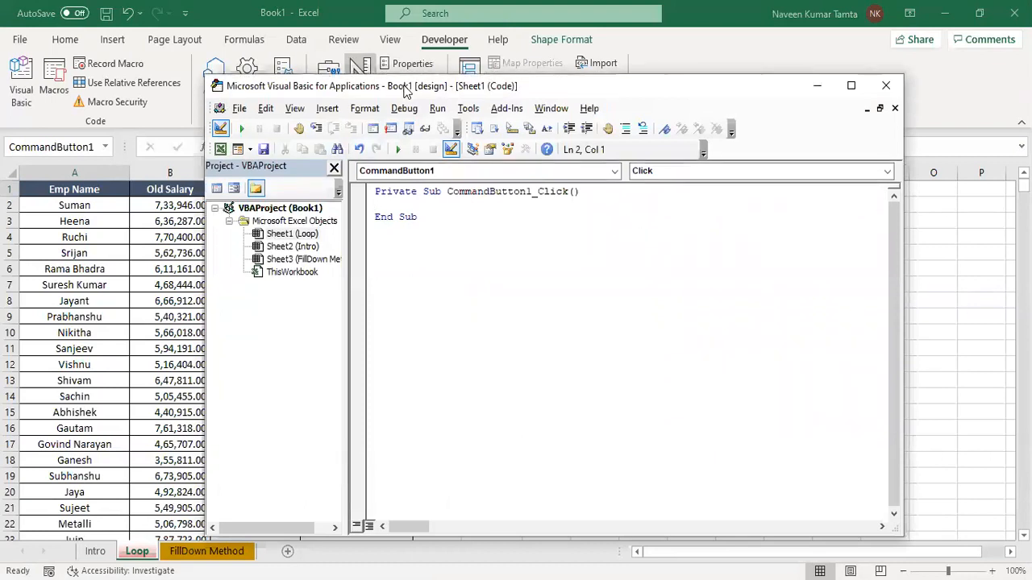
drag(406, 91, 590, 76)
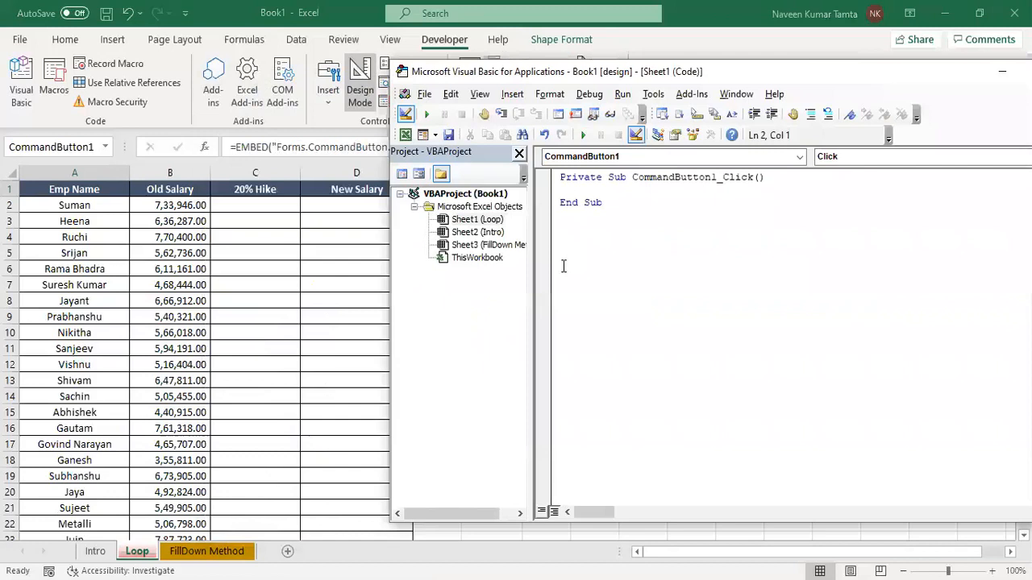
Step: Declare the variable i As Integer inside the CommandButton1_Click procedure, leaving blank lines for the code beneath it
key(Return)
key(Return)
key(Return)
key(Up)
key(Up)
text(dim )
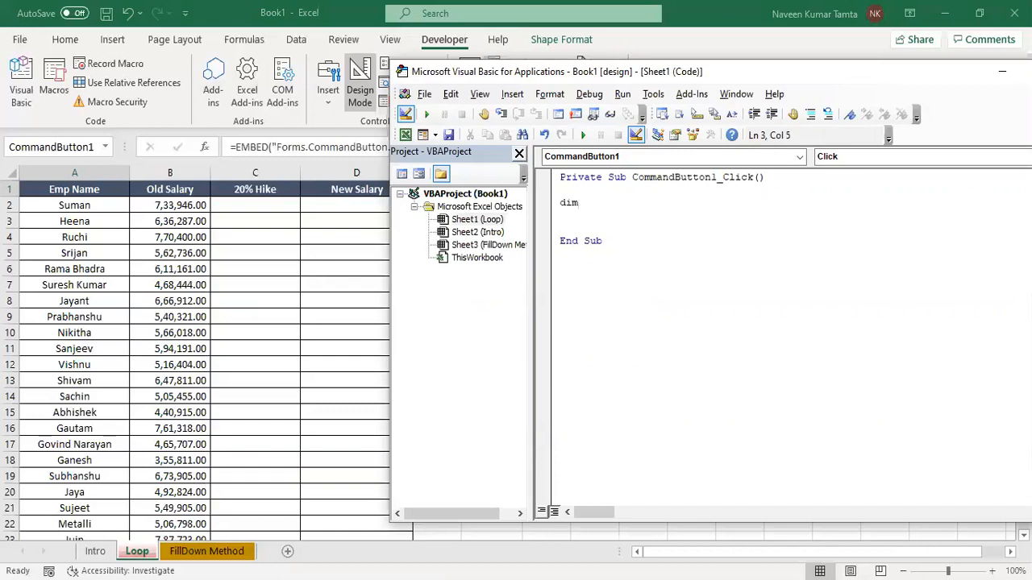
text(i as in)
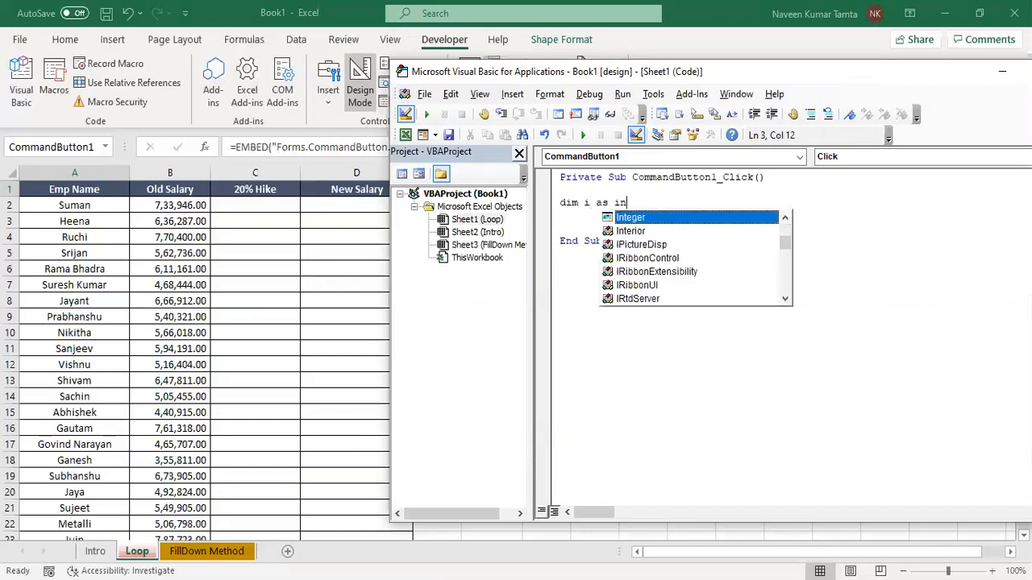
key(Tab)
key(Return)
key(Return)
key(Return)
key(Up)
key(Up)
key(Up)
key(Down)
key(Down)
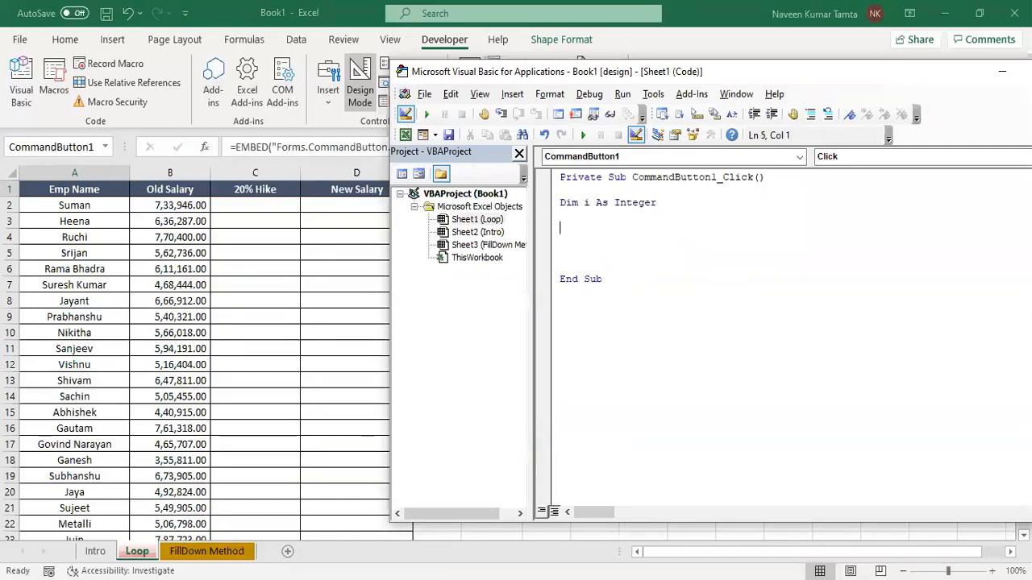
Step: Write the loop header For i = 2 To Sheets("Loop").Cells(Rows.Count, 1).End(xlUp).Row below the declaration
text(for i = 2 to Sheets)
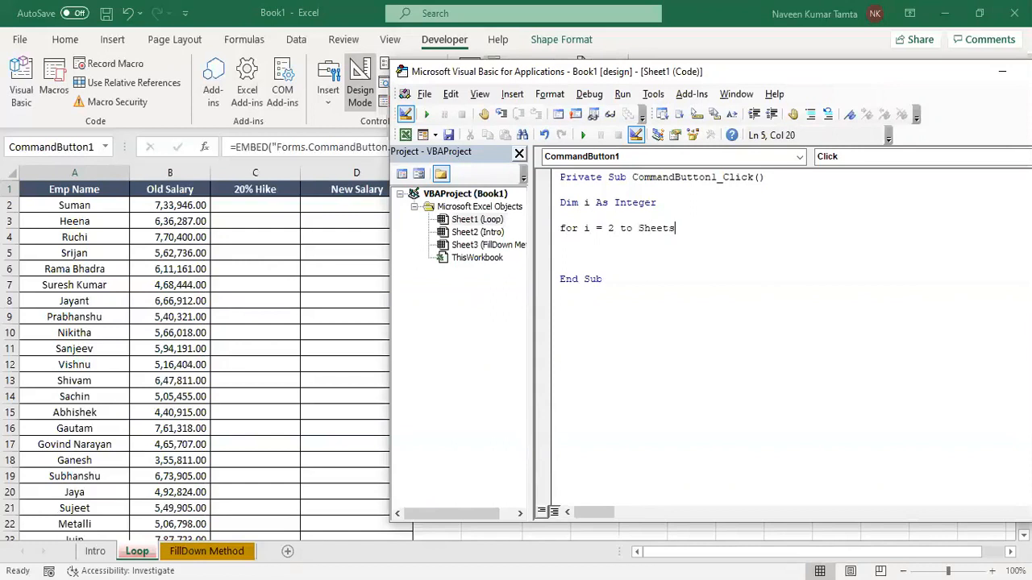
text(()
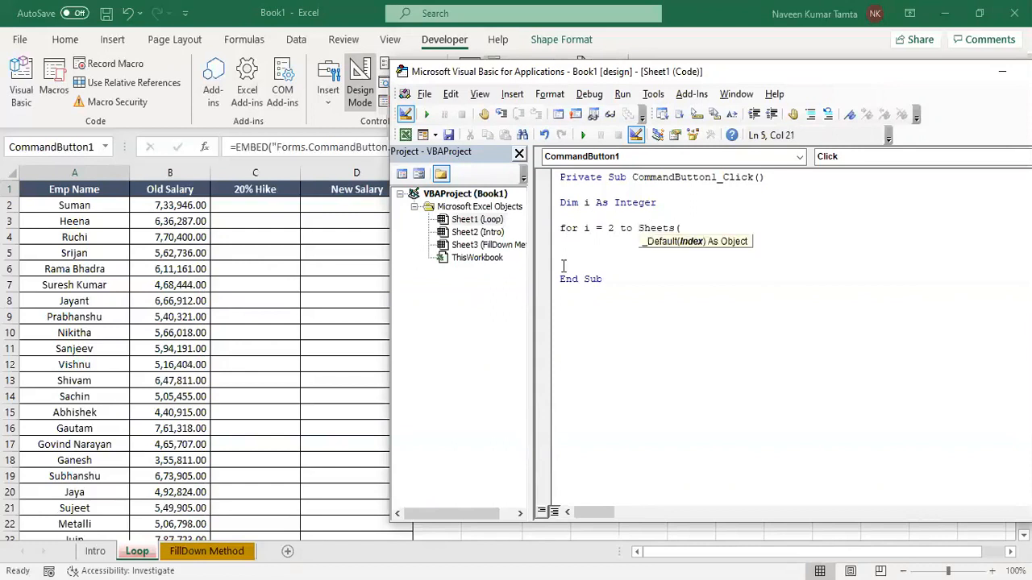
key(alt+F11)
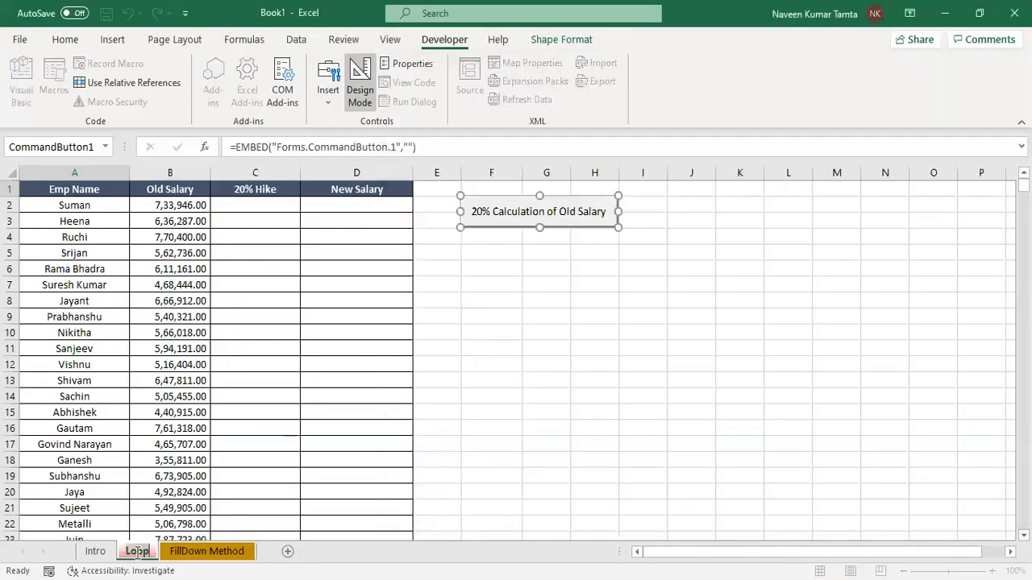
key(Escape)
key(alt+F11)
text(")
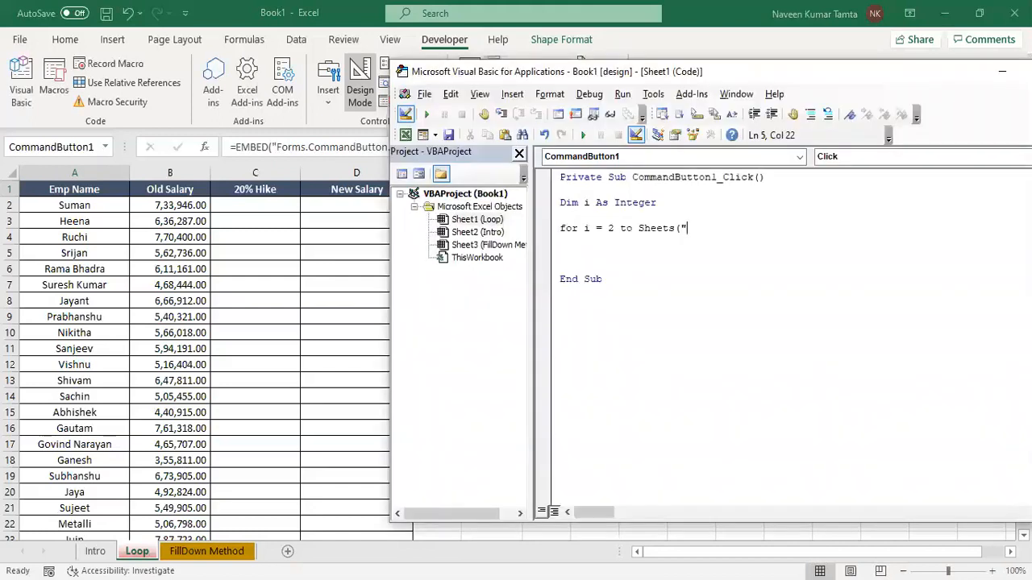
text(Loop").cells(rows)
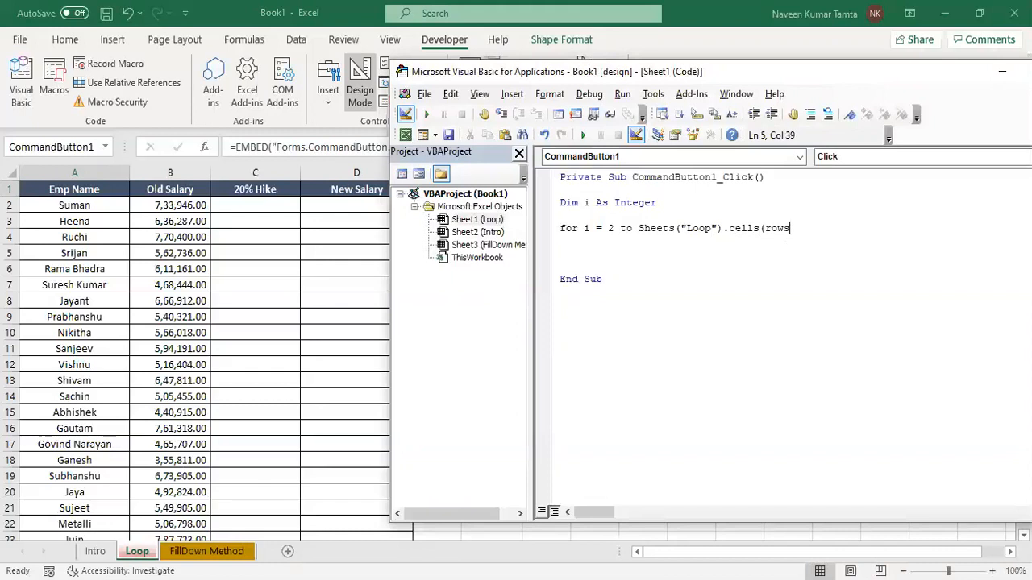
text(.Count,1).end(xlup).row)
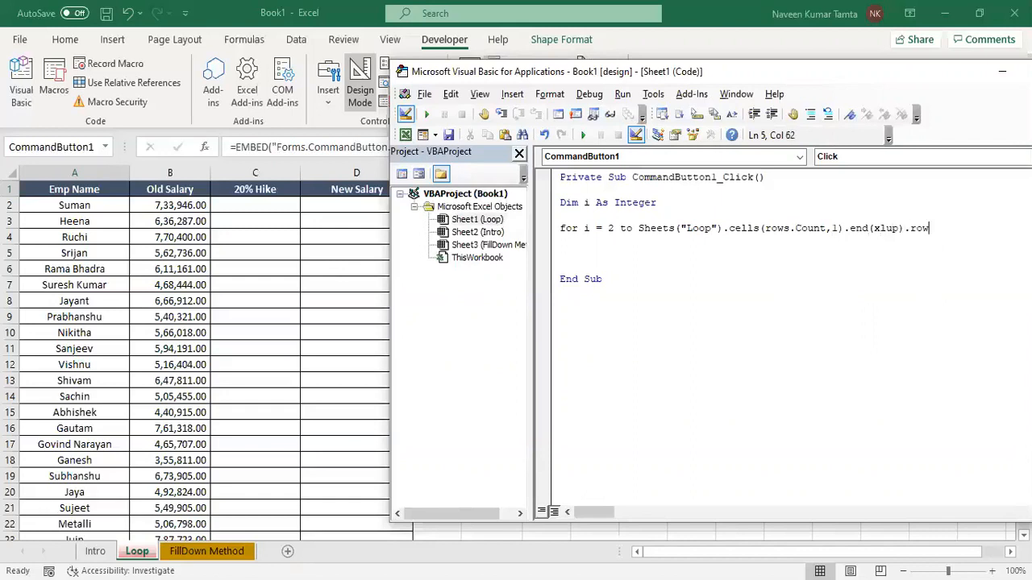
Step: Review the For statement in the click procedure, including its keyword and starting value
key(Left)
key(Left)
key(Left)
key(Left)
key(Left)
key(Left)
key(Left)
key(Left)
key(Left)
key(Left)
key(Left)
key(Left)
key(Left)
key(Left)
key(Left)
key(Left)
key(Left)
key(Home)
key(shift+ctrl+Right)
key(Down)
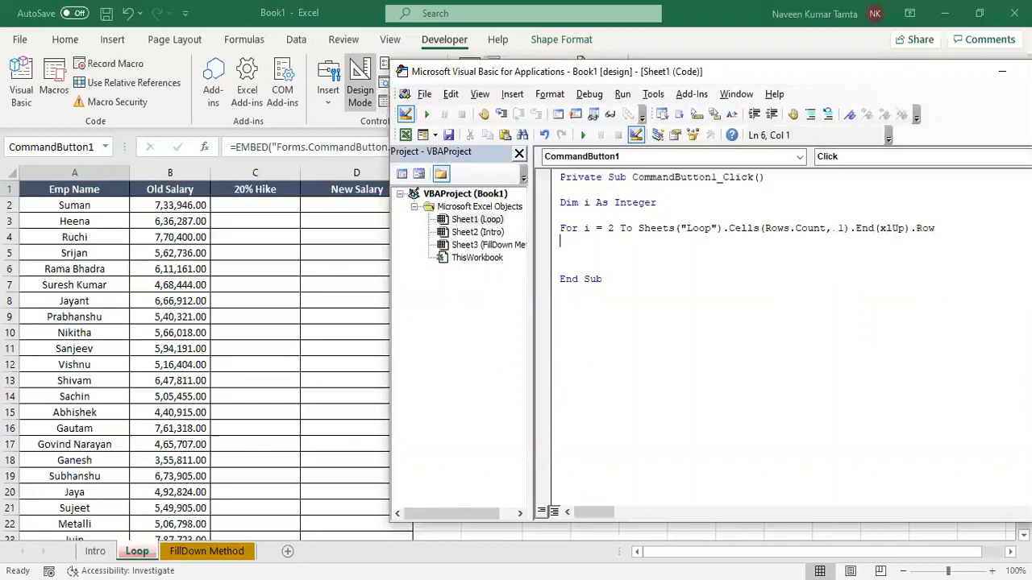
key(shift+Right)
key(Right)
key(Right)
key(Right)
key(Right)
key(shift+Right)
Step: Switch to the worksheet and examine the header row, first data row and last filled row of the Emp Name column
click(58, 185)
key(ctrl+shift+Right)
click(58, 185)
key(shift+Right)
key(shift+Right)
key(shift+Right)
key(Down)
key(Right)
key(Left)
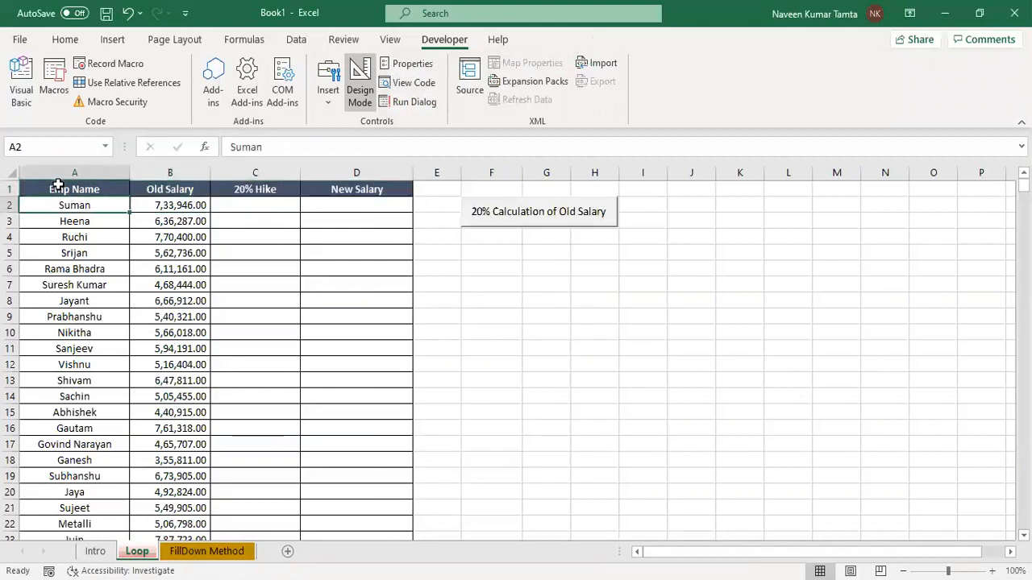
key(ctrl+Down)
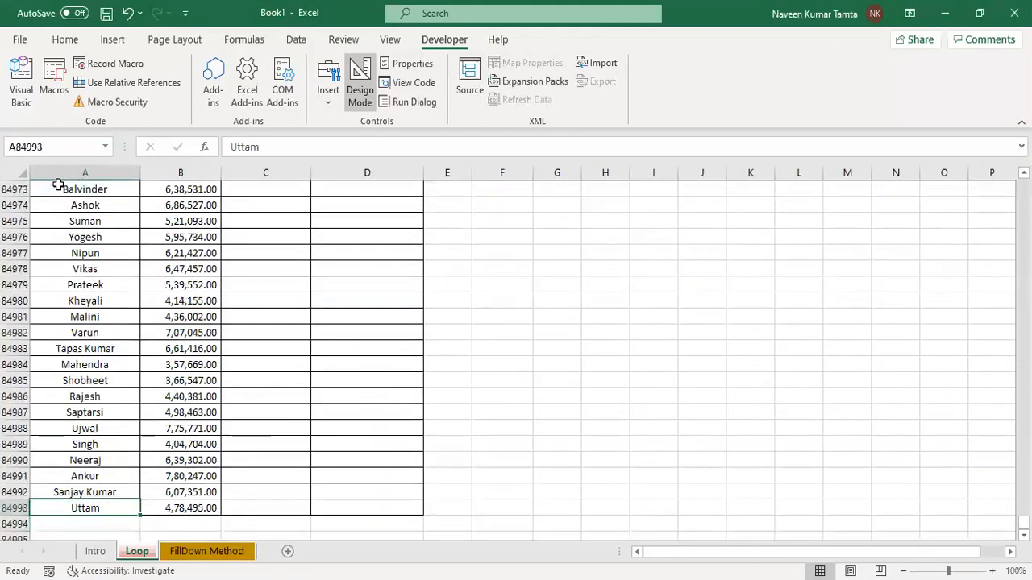
key(ctrl+Up)
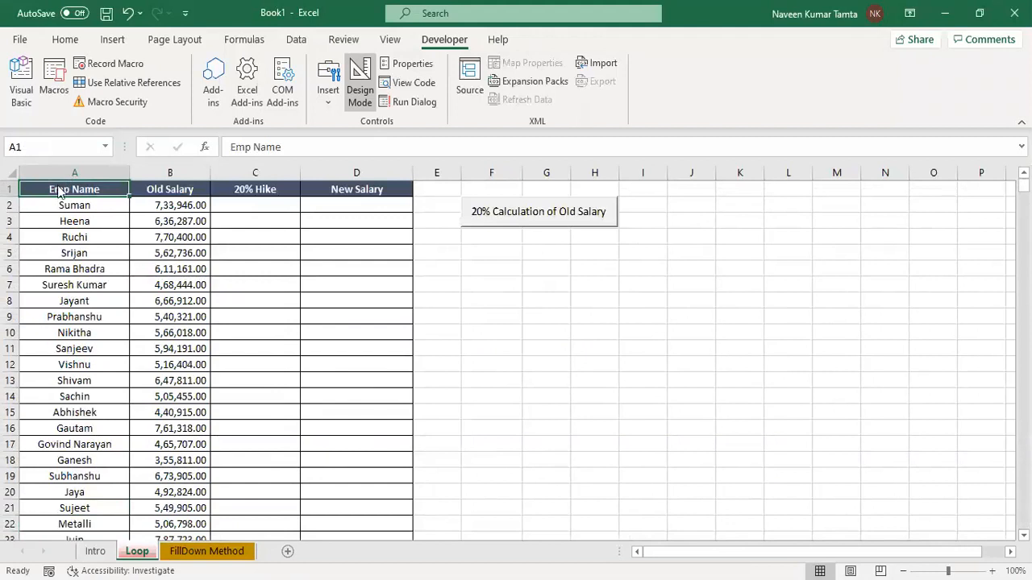
Step: Highlight the loop's end expression, Sheets("Loop").Cells(Rows.Count, 1).End(xlUp).Row, in the code for review, and return to the worksheet
key(alt+F11)
key(ctrl+Right)
key(ctrl+Right)
key(shift+Right)
key(shift+Right)
key(shift+Right)
key(shift+Right)
key(shift+Right)
key(shift+Right)
key(shift+Right)
key(shift+Right)
key(shift+Right)
key(shift+Right)
key(shift+Right)
key(shift+Right)
key(shift+Right)
key(shift+Right)
key(shift+Right)
key(shift+Right)
key(shift+Right)
key(shift+Right)
key(shift+Right)
key(shift+Right)
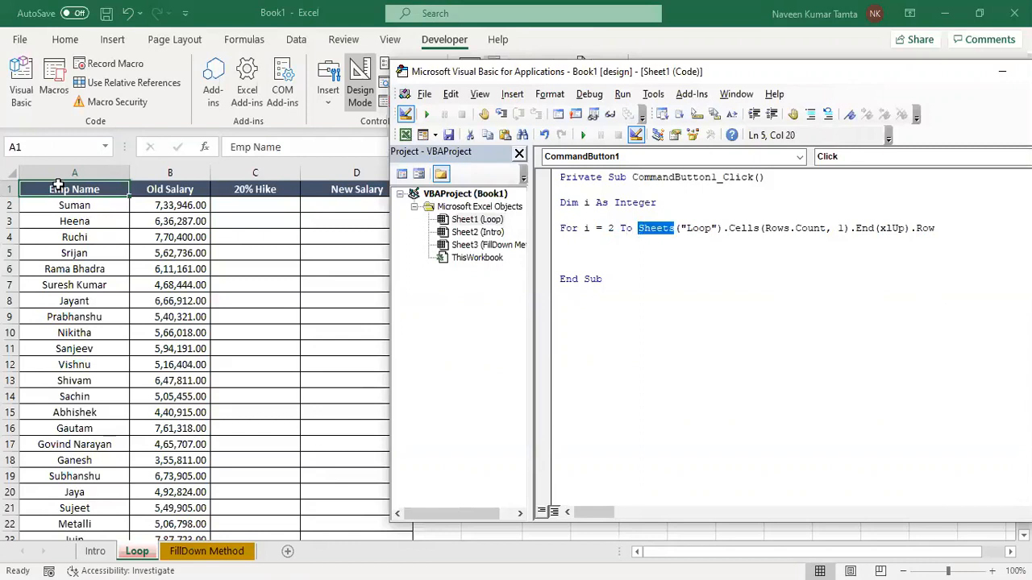
key(shift+Right)
key(shift+Right)
key(shift+Right)
key(shift+Right)
key(shift+Right)
key(shift+Right)
key(shift+Right)
key(shift+Right)
key(shift+Right)
key(shift+Right)
key(shift+Right)
key(shift+Right)
key(shift+Right)
key(shift+Right)
key(shift+Right)
key(shift+Right)
key(shift+Right)
key(shift+Right)
key(shift+Right)
key(shift+Right)
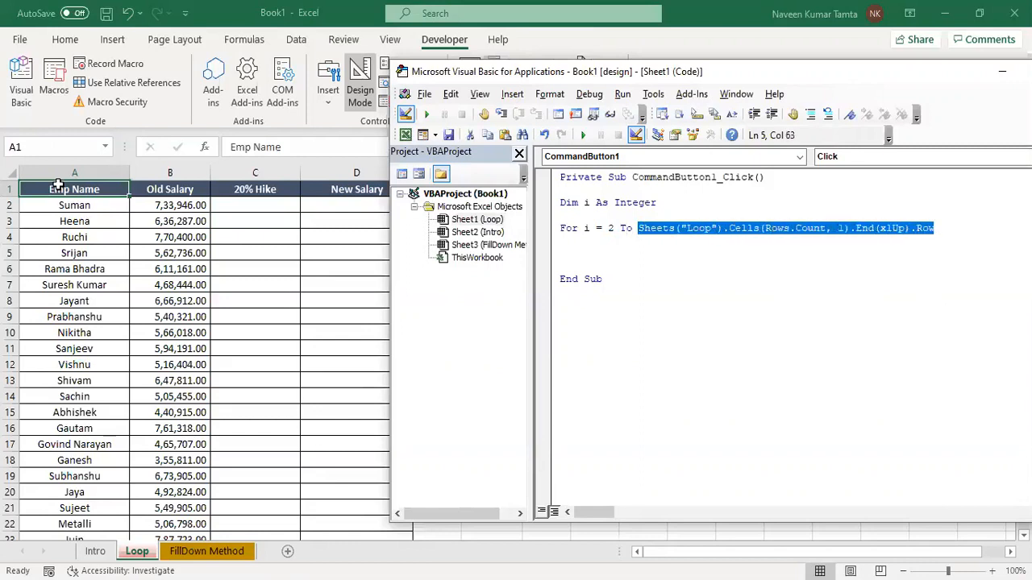
key(alt+F11)
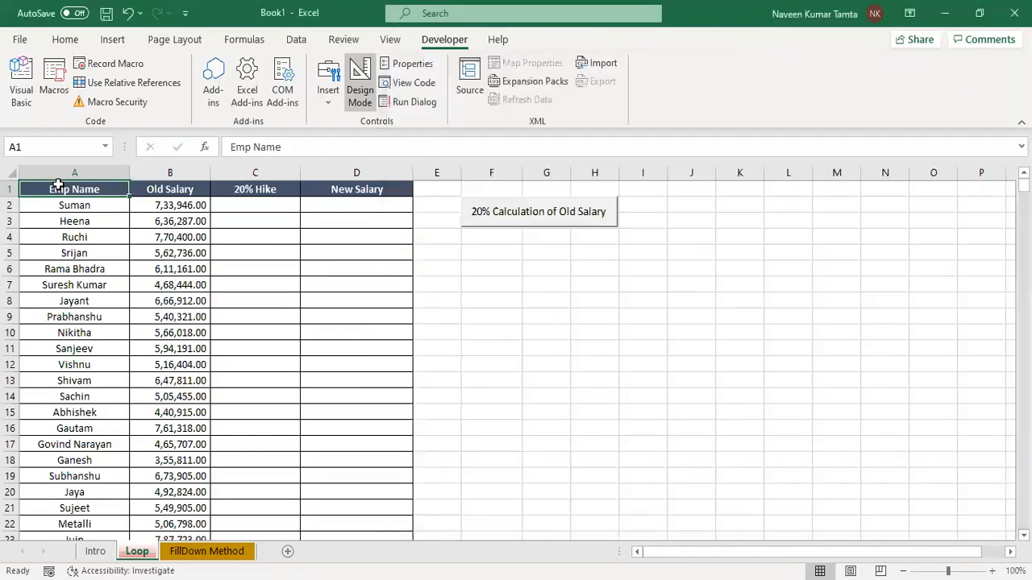
Step: Compare the loop's end expression with the last filled row of the Emp Name column, and return to the code
key(alt+F11)
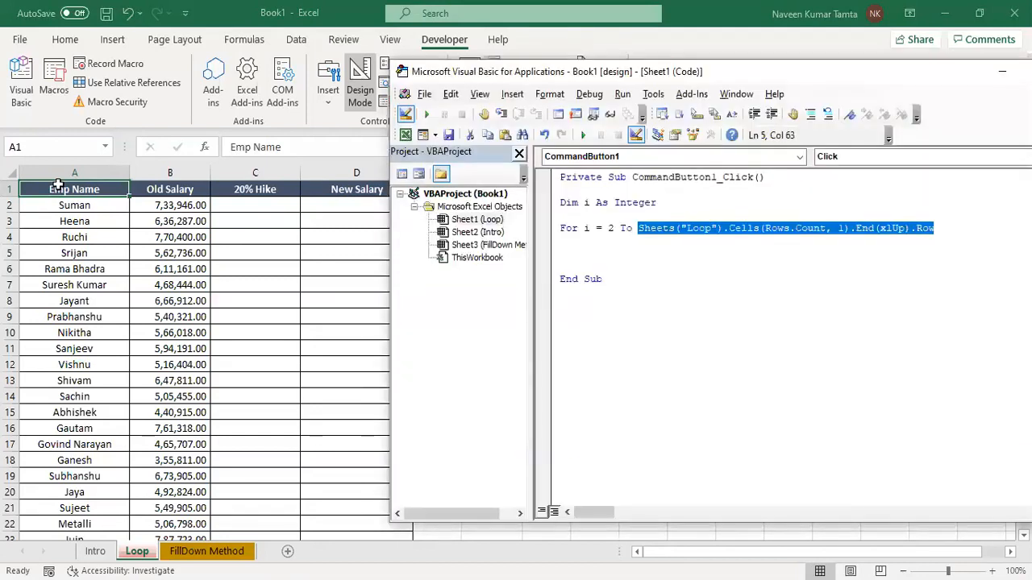
click(62, 239)
key(ctrl+Down)
key(Down)
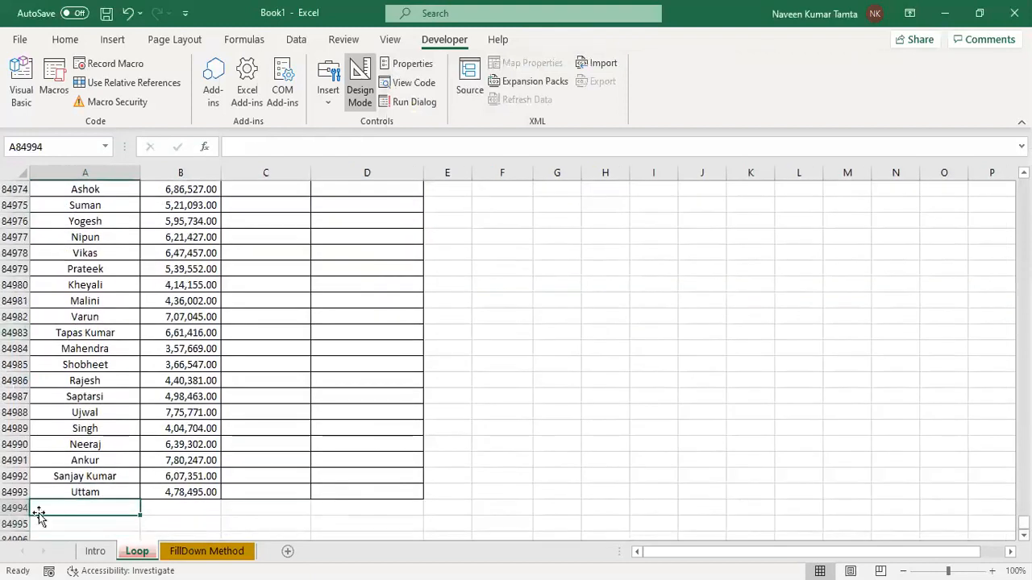
click(82, 491)
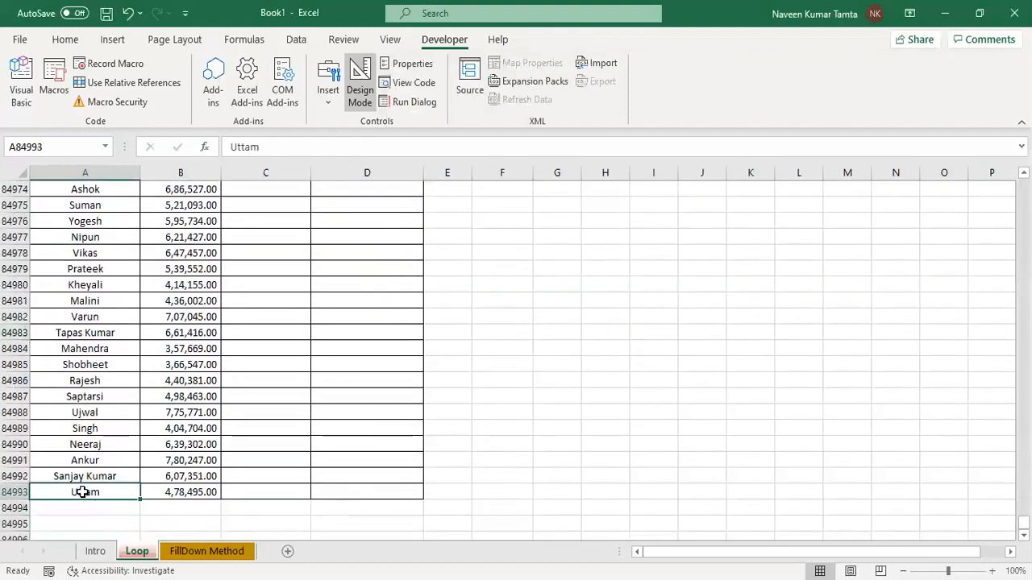
key(alt+F11)
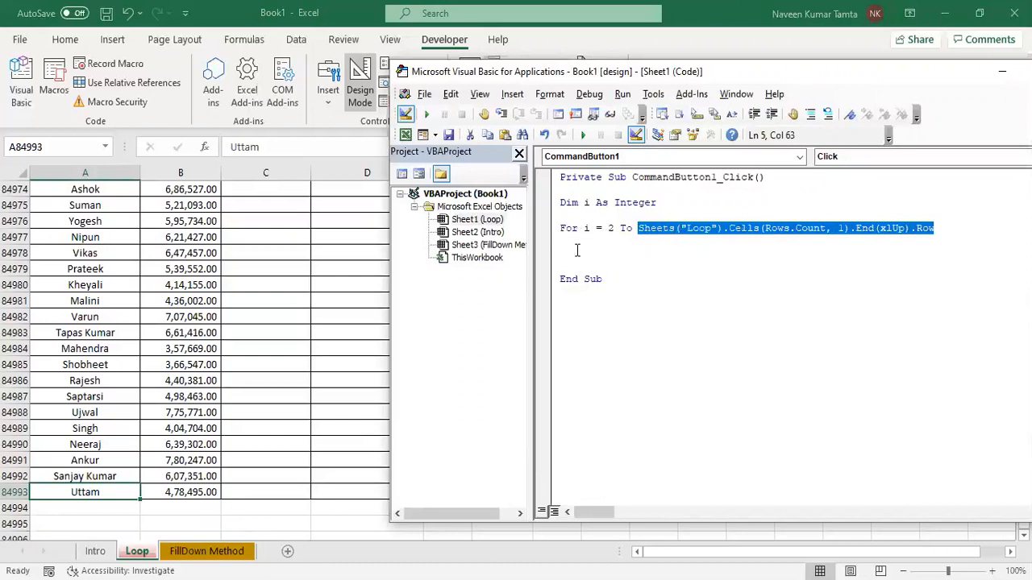
Step: Add a blank line below the For statement, and check the first Old Salary cell on the worksheet
click(577, 251)
key(Up)
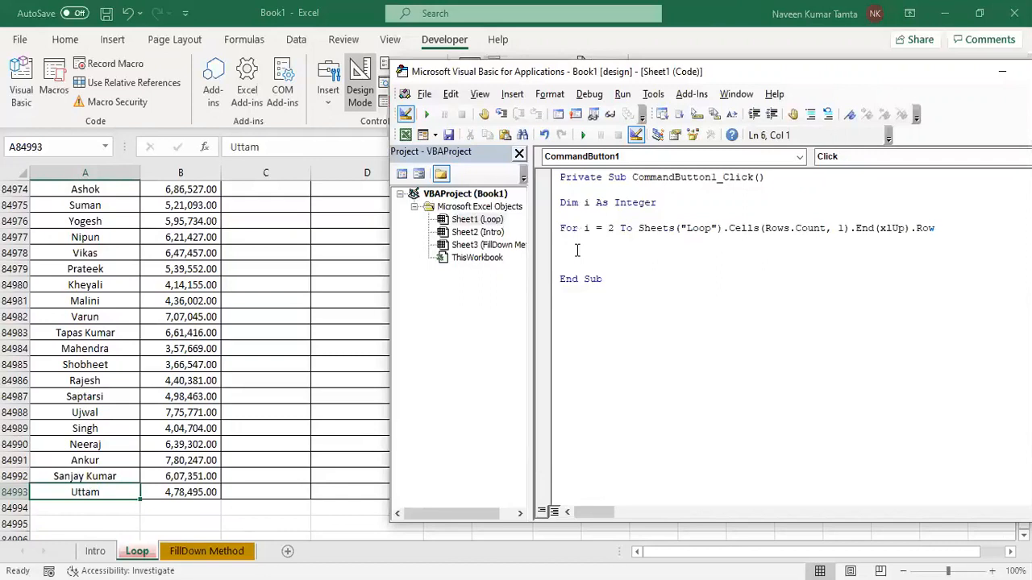
key(Return)
key(Right)
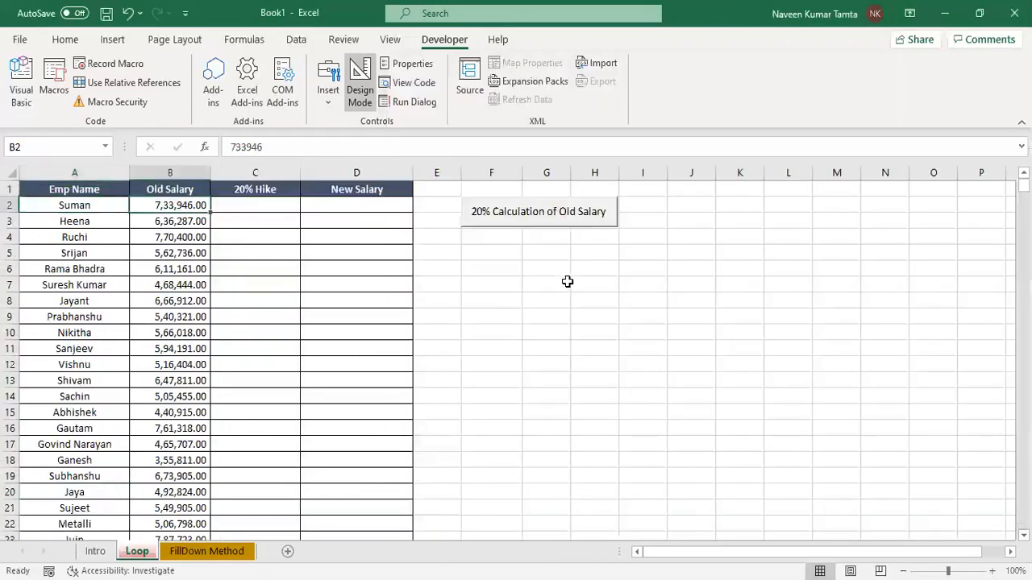
key(Right)
key(Left)
key(alt+Tab)
Step: Reuse Sheets("Loop").Cells( from the For statement to write Sheets("Loop").Cells(i, 3).Value inside the loop
key(Up)
key(ctrl+Right)
key(ctrl+Right)
key(ctrl+Right)
key(ctrl+Right)
key(ctrl+Right)
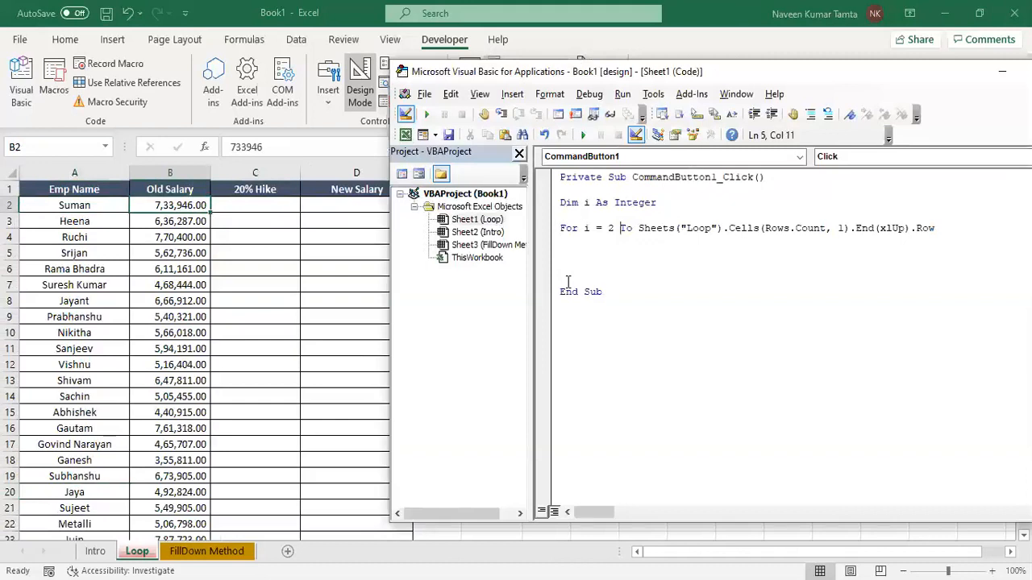
key(ctrl+shift+Right)
key(ctrl+shift+Right)
key(ctrl+shift+Right)
key(ctrl+shift+Right)
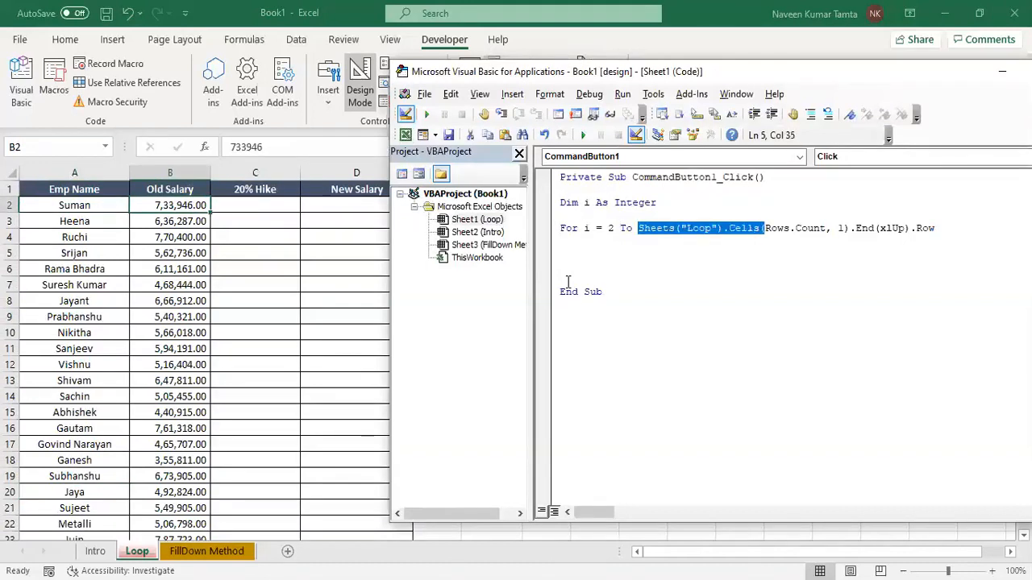
key(ctrl+c)
key(Down)
key(Down)
key(ctrl+v)
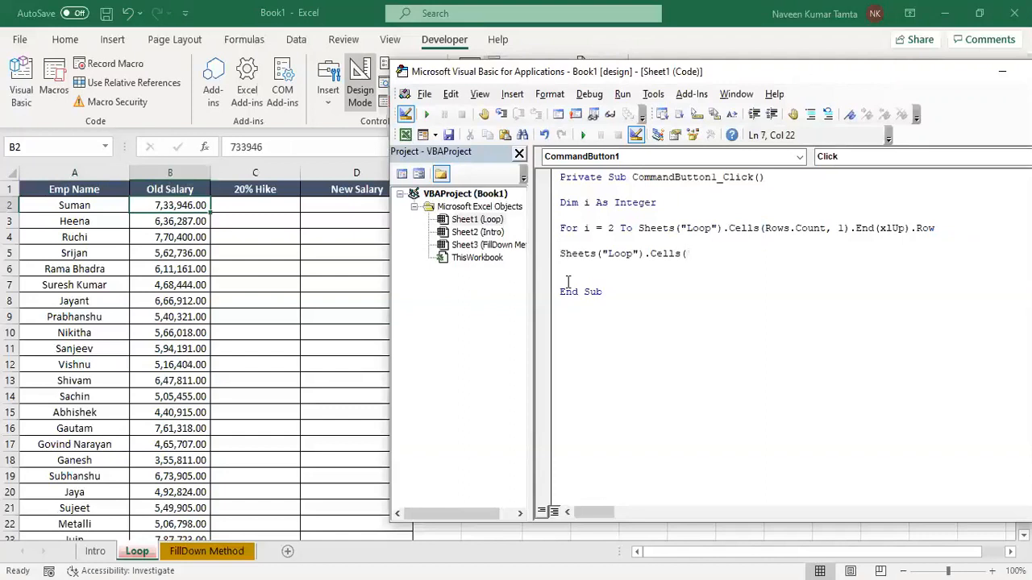
text(i,3).value)
Step: Add the comment 'Cells(RowIndex, ColumnIndex) above the cell reference, and highlight the reference's row argument i
key(Up)
key(Return)
key(Return)
key(Up)
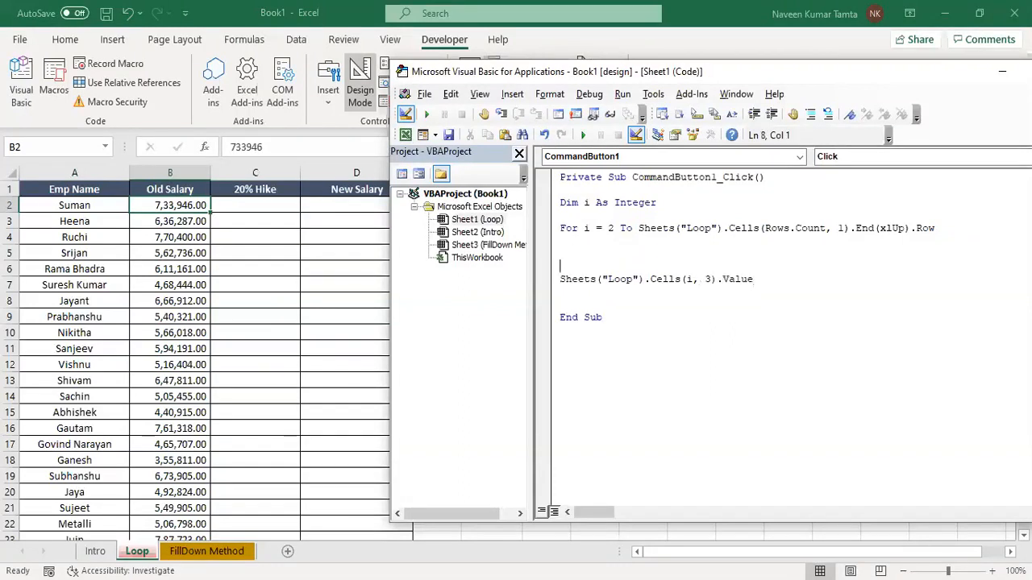
text('Cells(RowIndex, ColumnIndex)
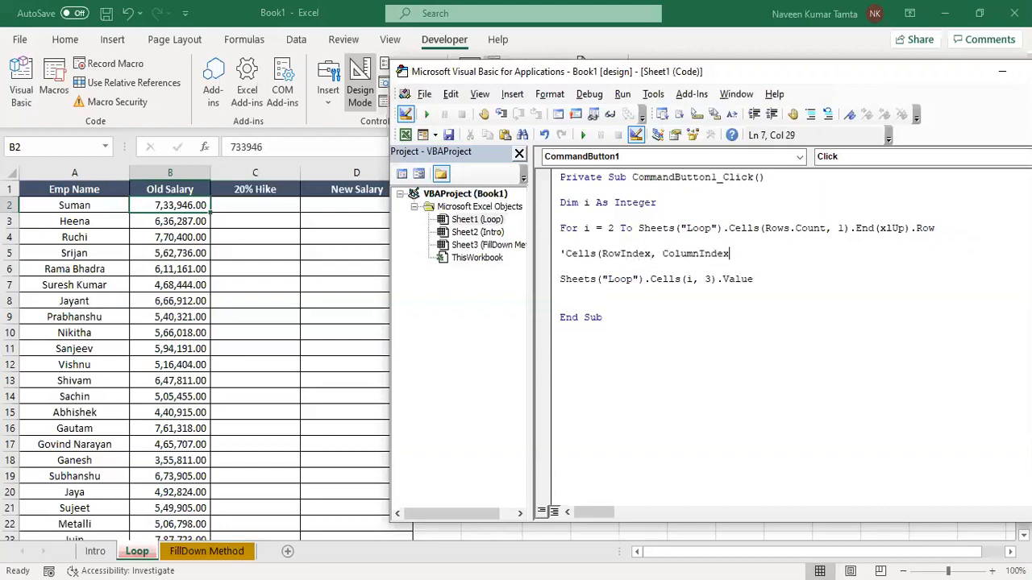
text())
key(Up)
key(Up)
double_click(690, 279)
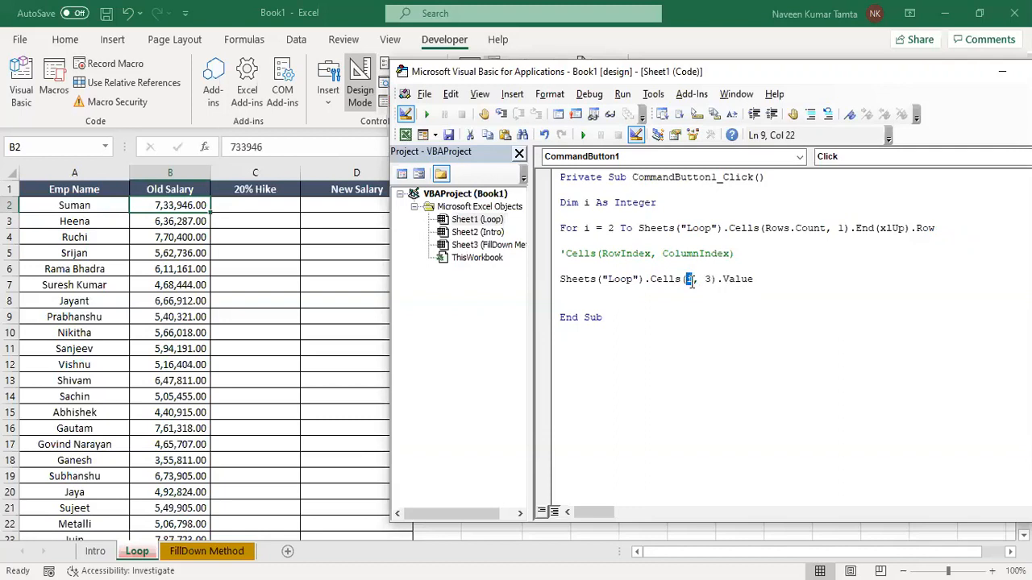
Step: Append an equals sign to the column 3 cell reference, followed by a copy of Sheets("Loop").Cells(i, 3).Value
click(771, 281)
text(=)
double_click(737, 278)
key(shift+Left)
key(shift+Left)
key(shift+Left)
key(shift+Left)
key(shift+Left)
key(shift+Left)
key(shift+Left)
key(shift+Left)
key(shift+Left)
key(shift+Left)
key(shift+Left)
key(shift+Left)
key(shift+Left)
key(shift+Left)
key(shift+Left)
key(shift+Left)
key(shift+Left)
key(shift+Left)
key(shift+Left)
key(shift+Left)
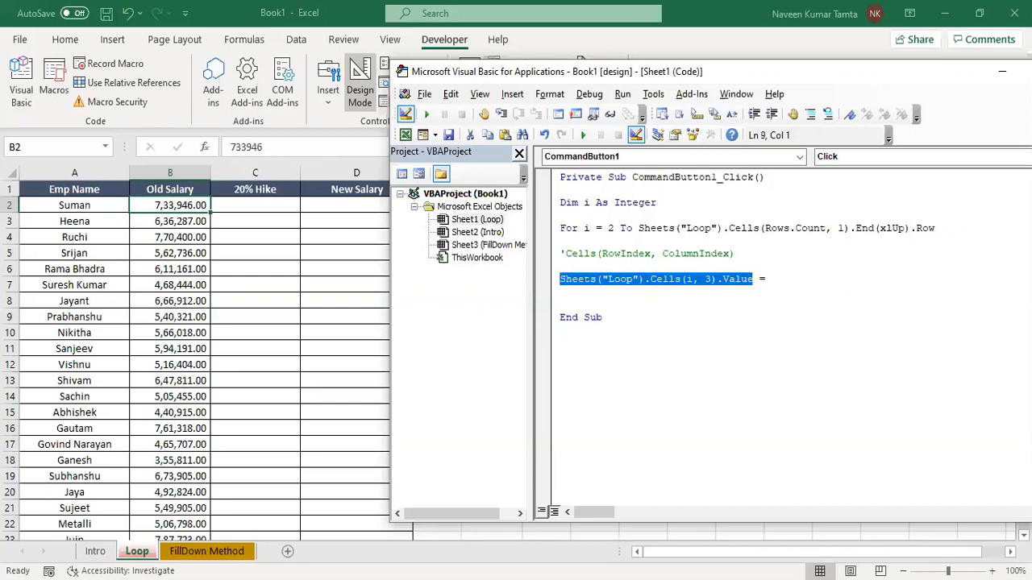
key(End)
key(ctrl+v)
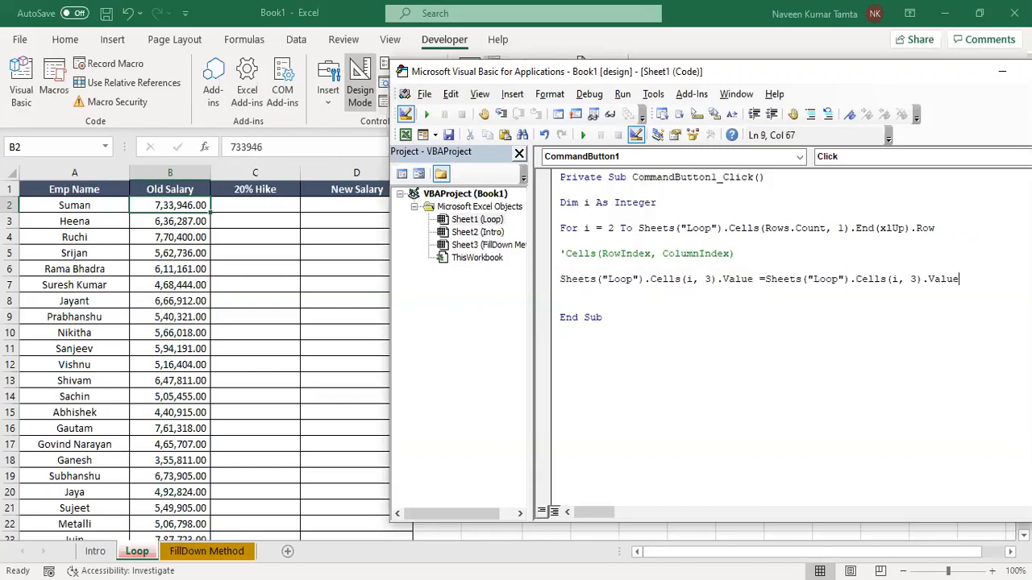
Step: Change the column index of the right-hand reference to 2 and multiply its value by 0.2
key(shift+Left)
text(2)
double_click(913, 279)
click(963, 278)
text(* 0.2)
key(Return)
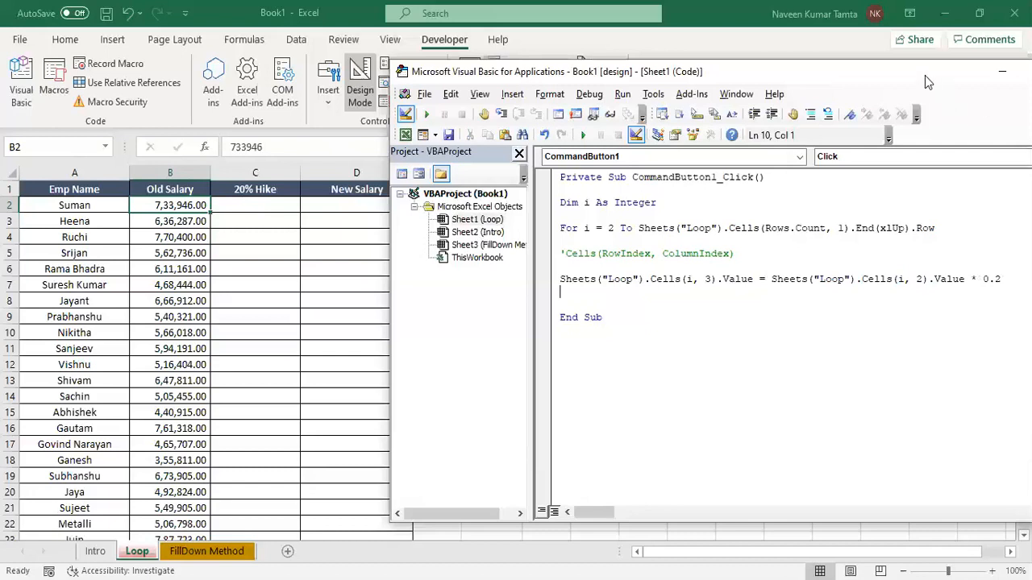
Step: Move the code window aside, examine the first New Salary and Old Salary cells on the worksheet, and return to the code
drag(925, 77, 748, 74)
click(829, 74)
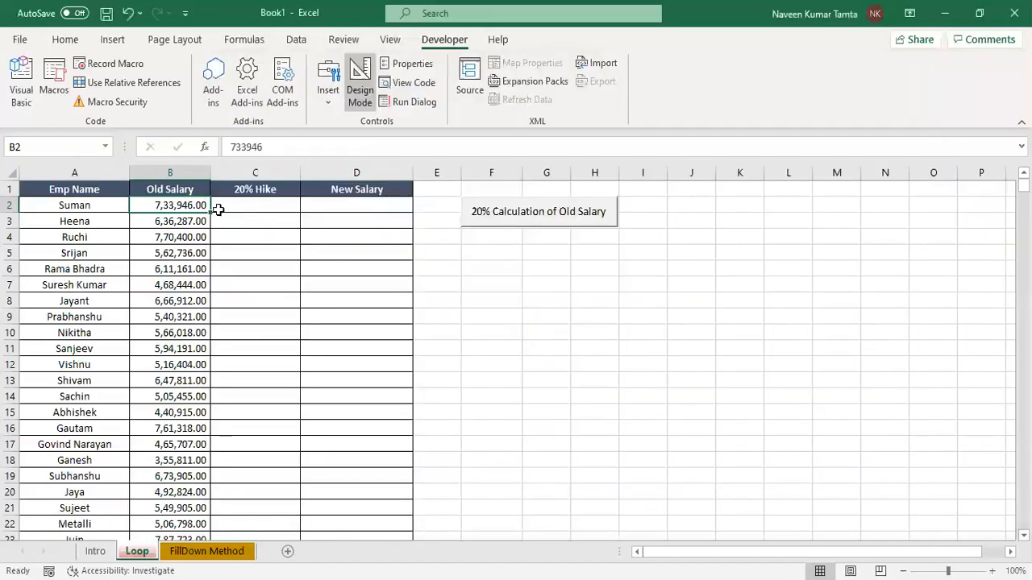
click(353, 206)
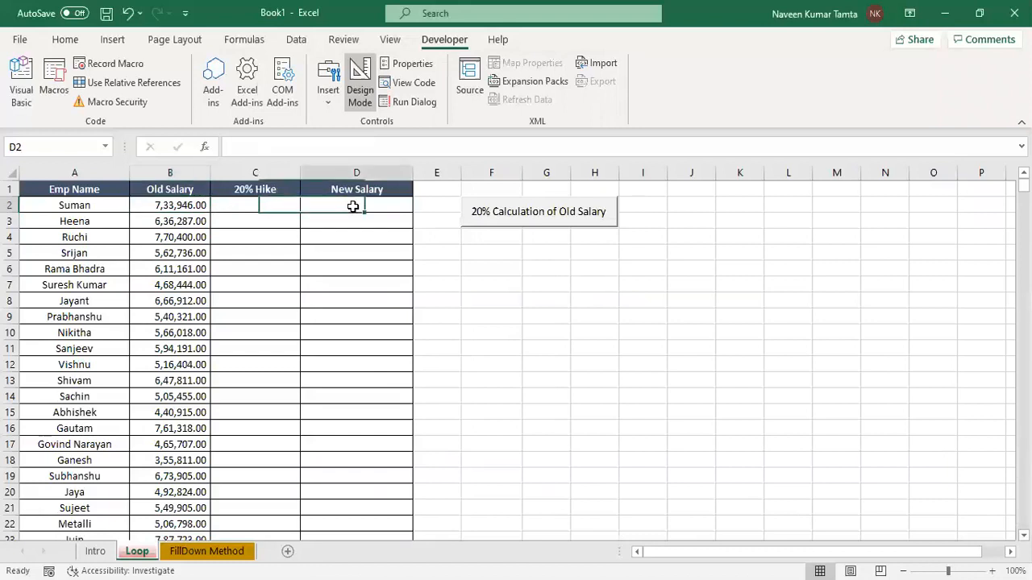
click(195, 206)
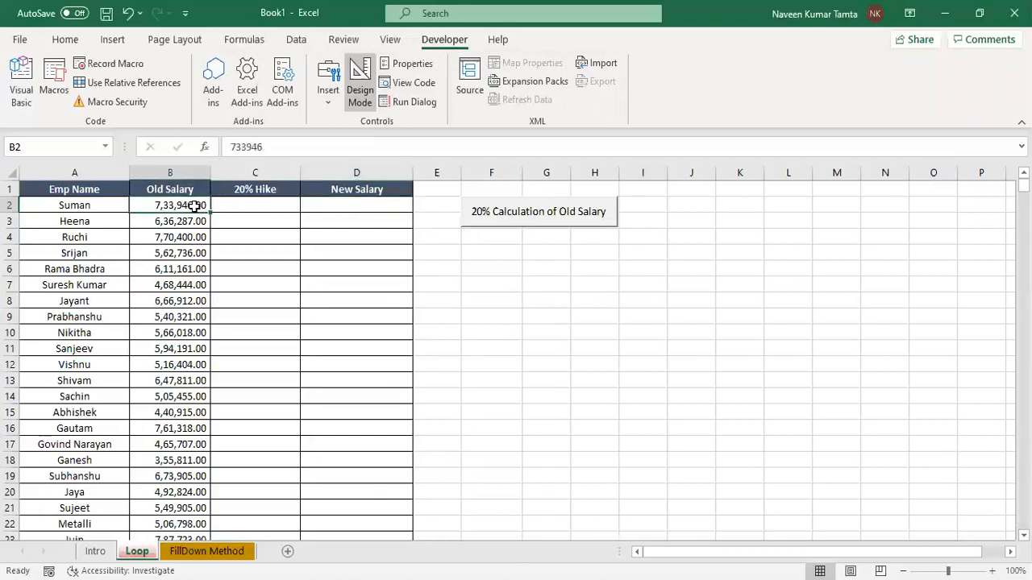
key(alt+F11)
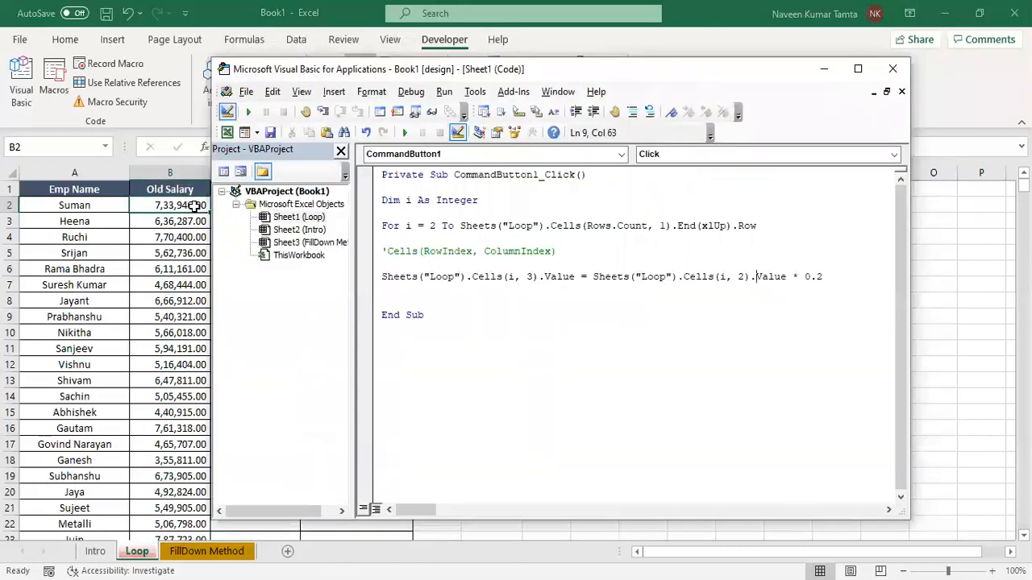
Step: Copy Sheets("Loop").Cells(i, 2).Value from the hike statement onto the line below and change its column index to 4
key(shift+Left)
key(shift+Left)
key(shift+Left)
key(shift+Left)
key(shift+Left)
key(shift+Left)
key(shift+Left)
key(shift+Left)
key(shift+Left)
key(shift+Left)
key(shift+Left)
key(shift+Left)
key(shift+Left)
key(shift+Left)
key(shift+Left)
key(shift+Left)
key(shift+Left)
key(shift+Left)
key(shift+Left)
key(shift+Left)
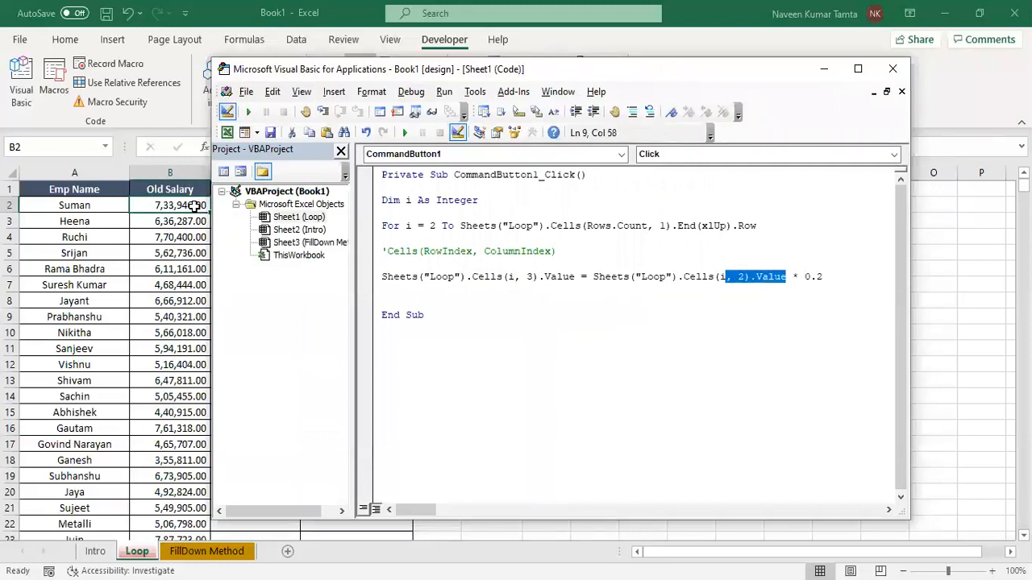
key(shift+Left)
key(shift+Left)
key(shift+Left)
key(shift+Left)
key(shift+Left)
key(shift+Left)
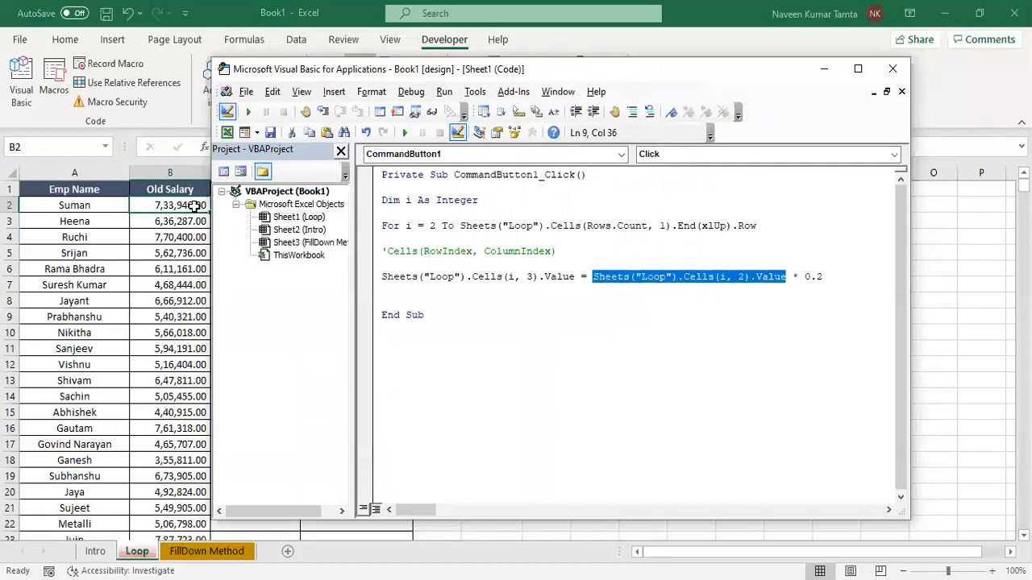
key(ctrl+c)
key(Down)
key(Down)
key(Up)
key(ctrl+v)
key(Left)
key(Left)
key(Left)
key(Left)
key(Left)
key(Left)
key(Left)
key(BackSpace)
text(4)
key(End)
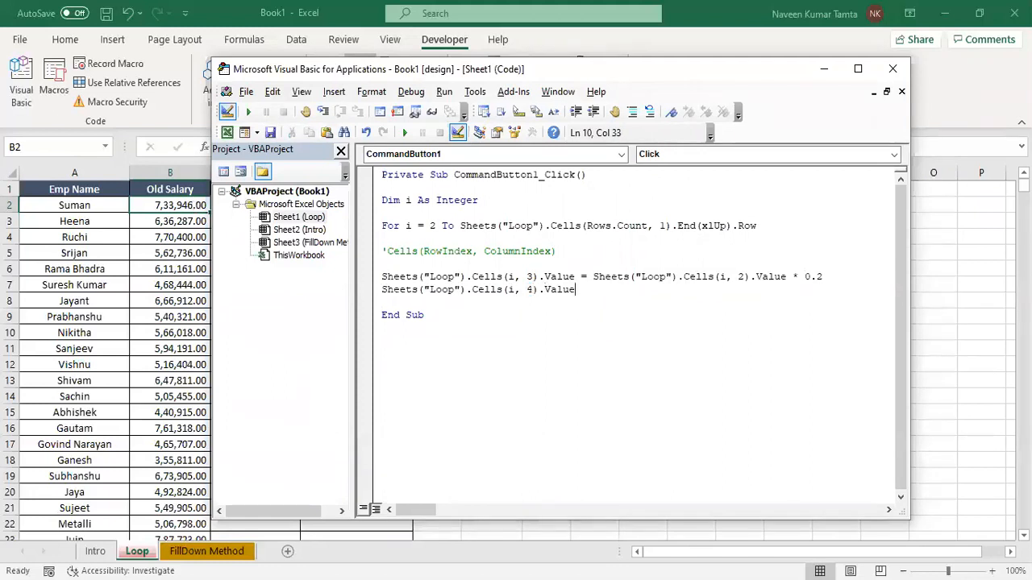
Step: Complete the column 4 statement by assigning it Sheets("Loop").Cells(i, 2).Value
text(=)
key(ctrl+v)
key(Left)
key(Left)
key(Left)
key(Left)
key(Left)
key(Left)
key(Left)
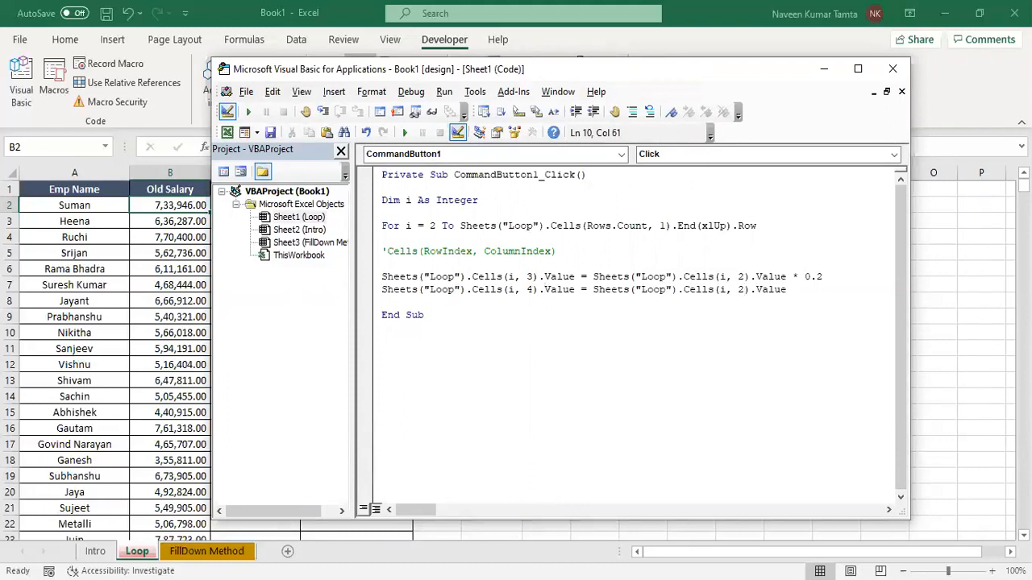
Step: Check the first row's salary cells on the worksheet, and highlight the right-hand expression of the column 4 statement
click(166, 202)
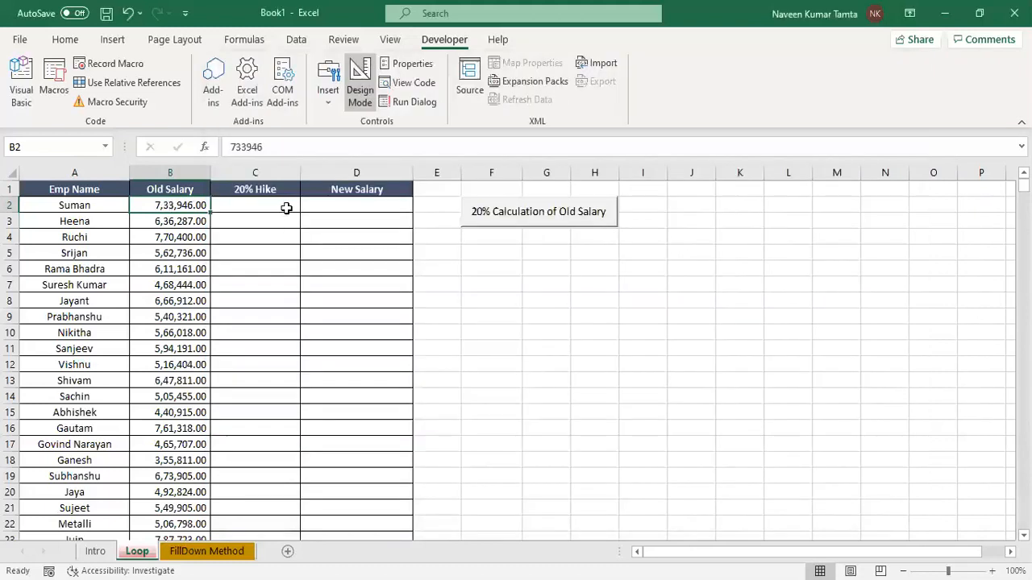
key(alt+F11)
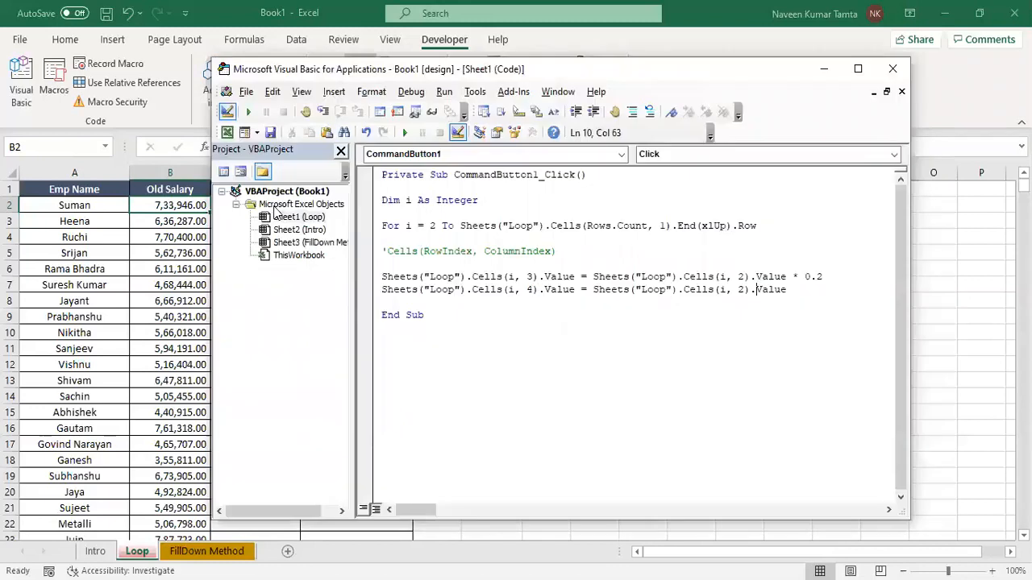
key(End)
click(276, 206)
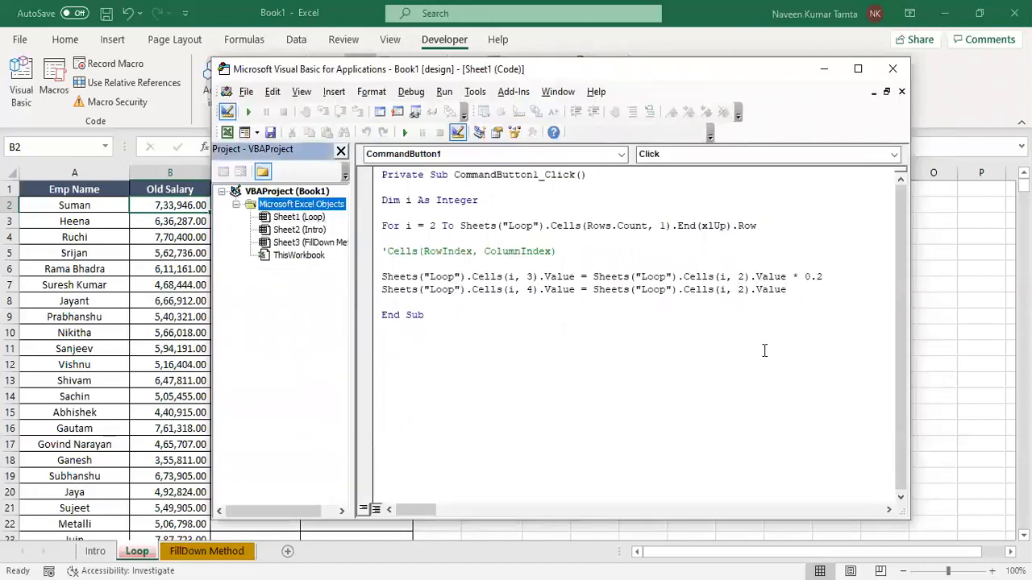
click(801, 292)
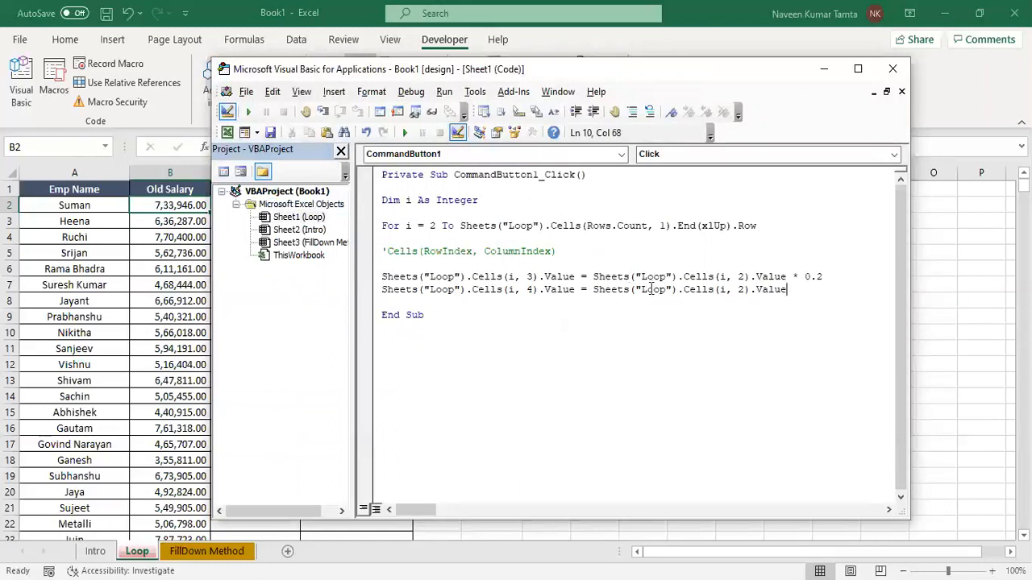
drag(594, 288, 794, 308)
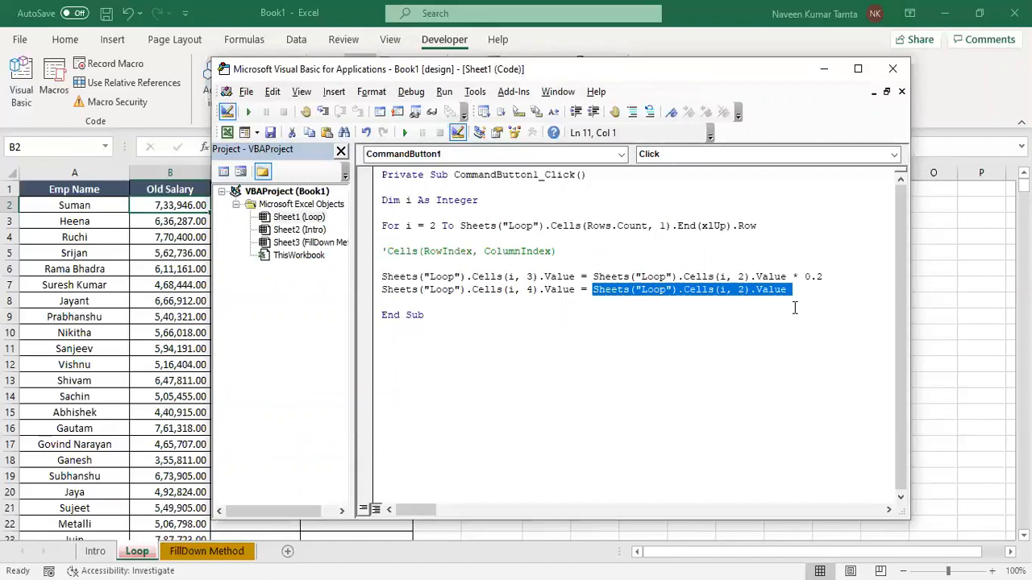
key(alt+F11)
click(557, 299)
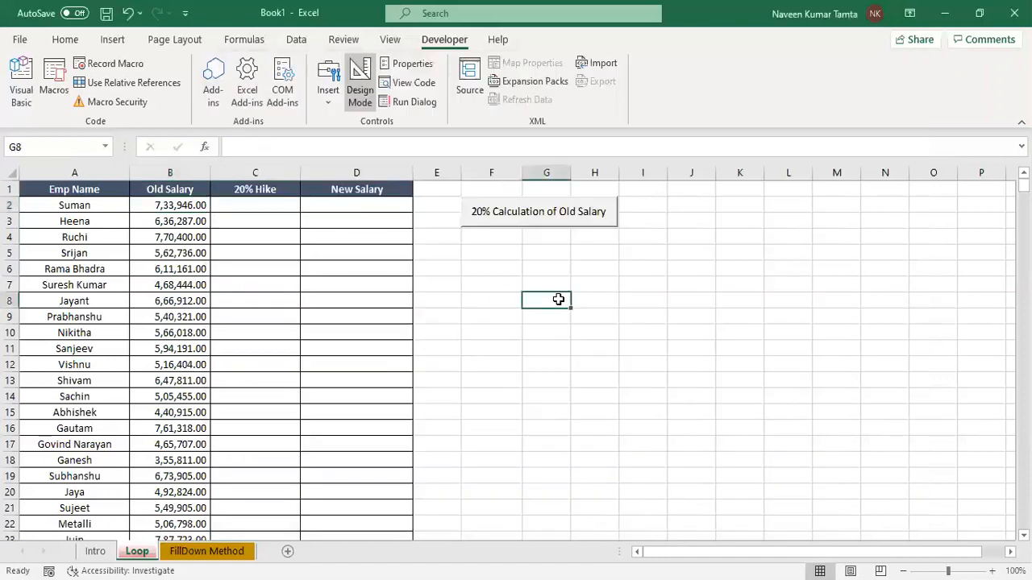
text(=)
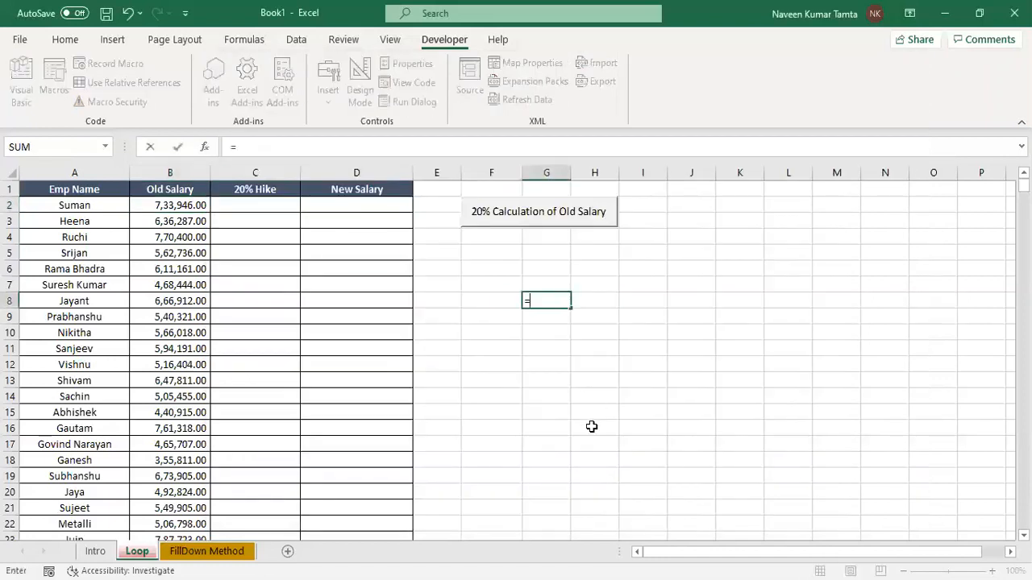
text(sum)
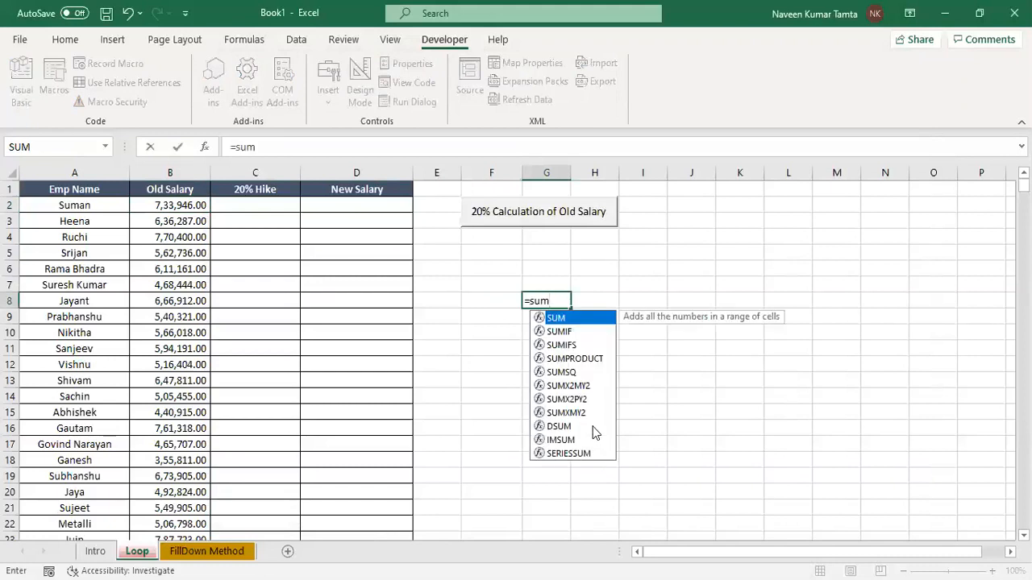
key(Tab)
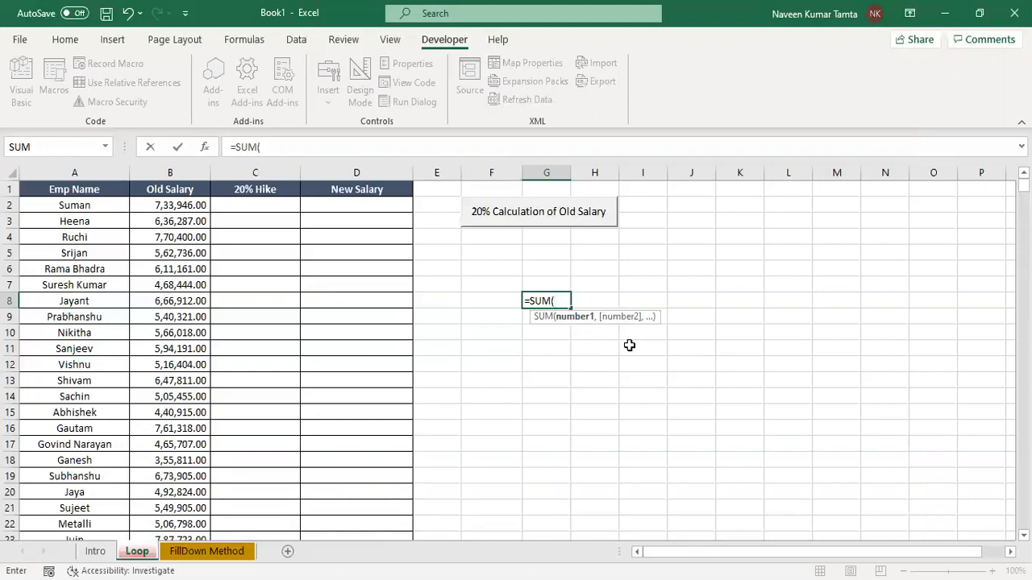
key(Escape)
Step: Delete the right-hand expression after the equals sign in the column 4 statement, keeping a blank line before End Sub
key(alt+F11)
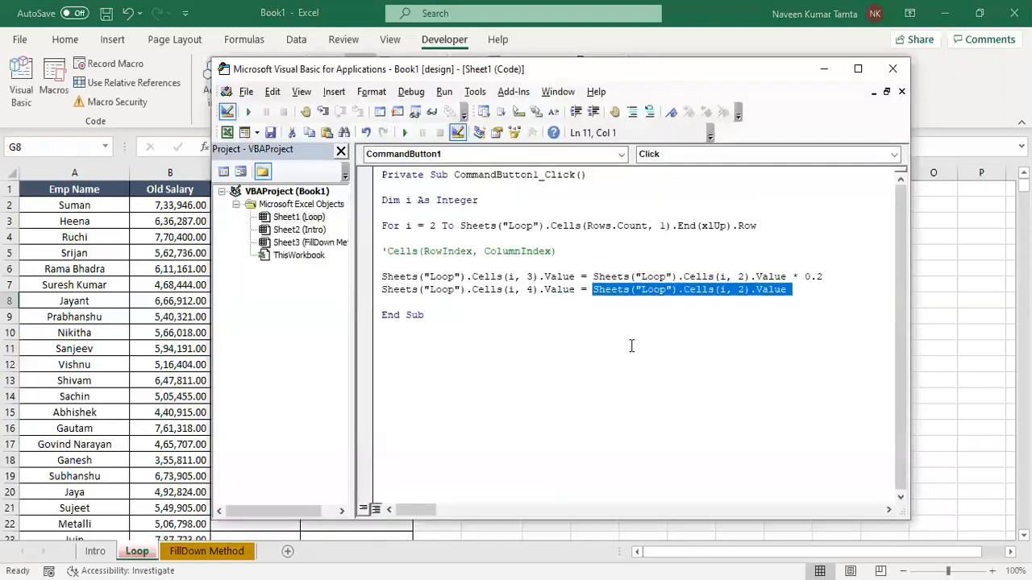
key(Delete)
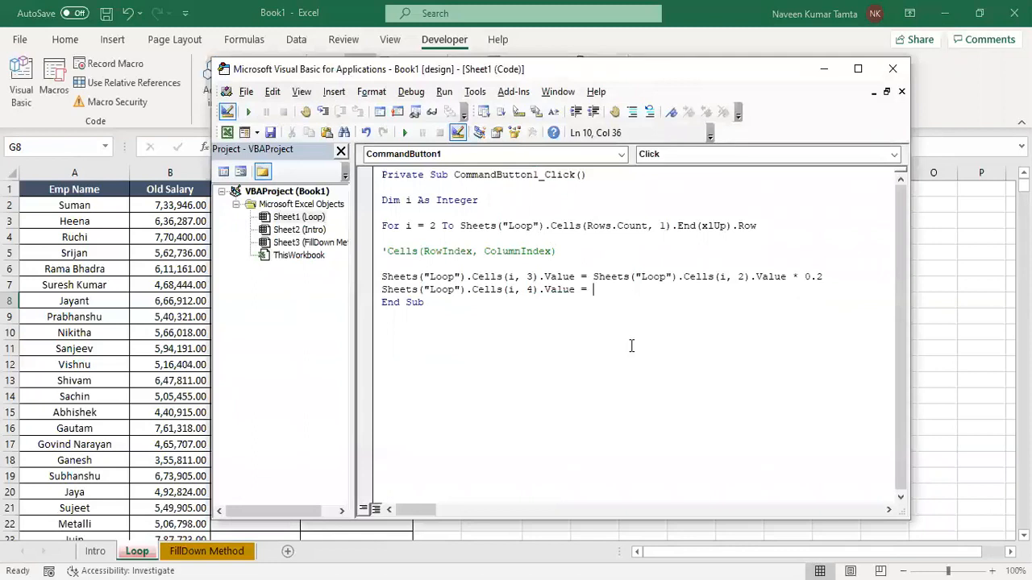
click(631, 352)
key(Return)
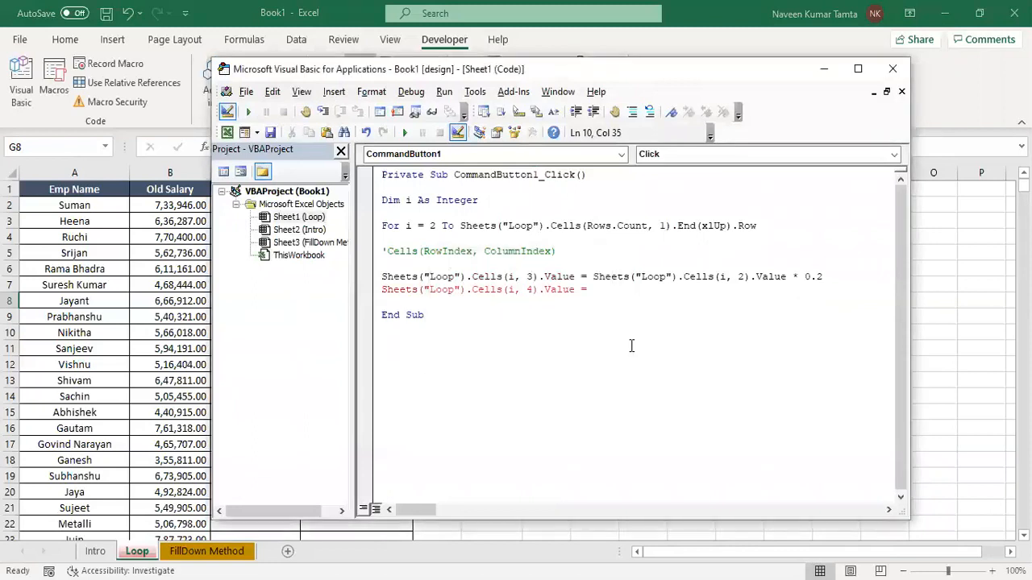
Step: Check the 20% Hike, Old Salary and New Salary cells of row 2 on the Loop sheet, and return to the code
key(alt+F11)
click(241, 206)
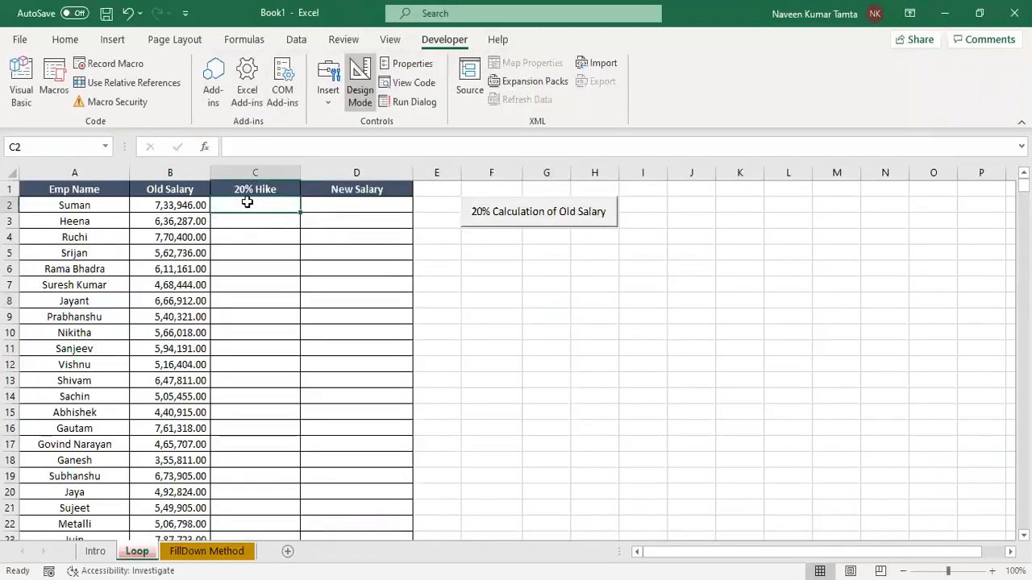
click(185, 210)
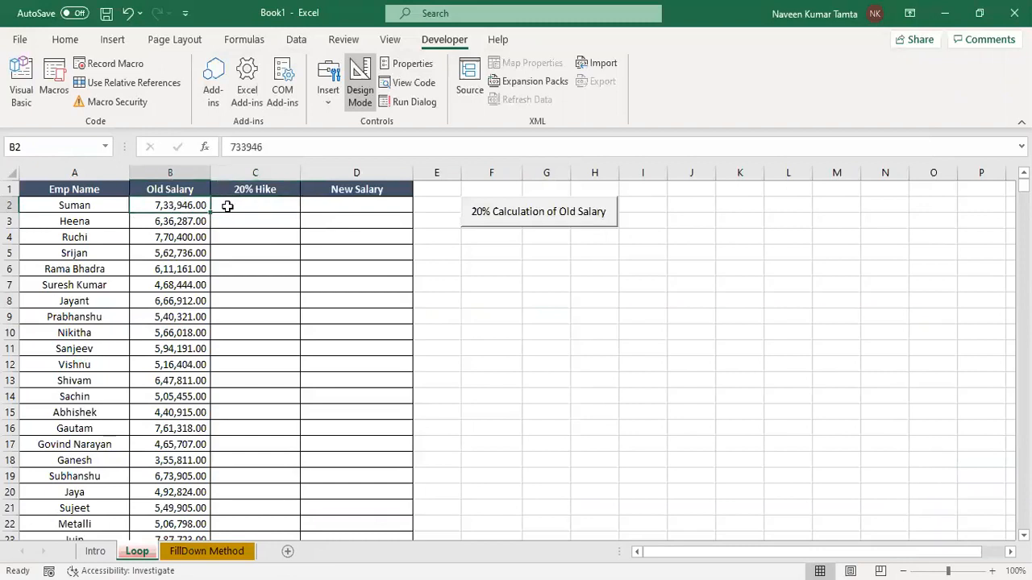
click(323, 211)
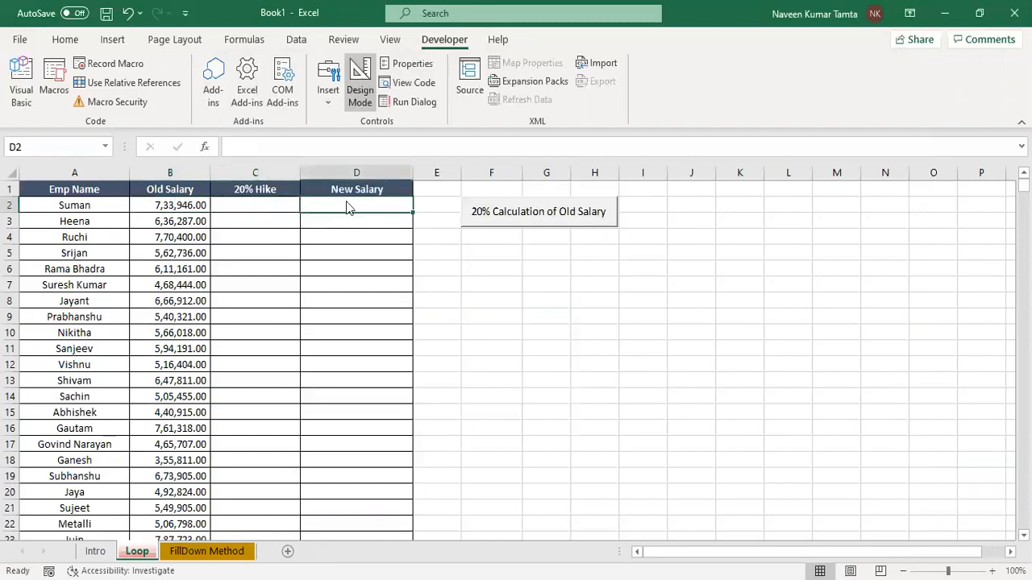
key(alt+F11)
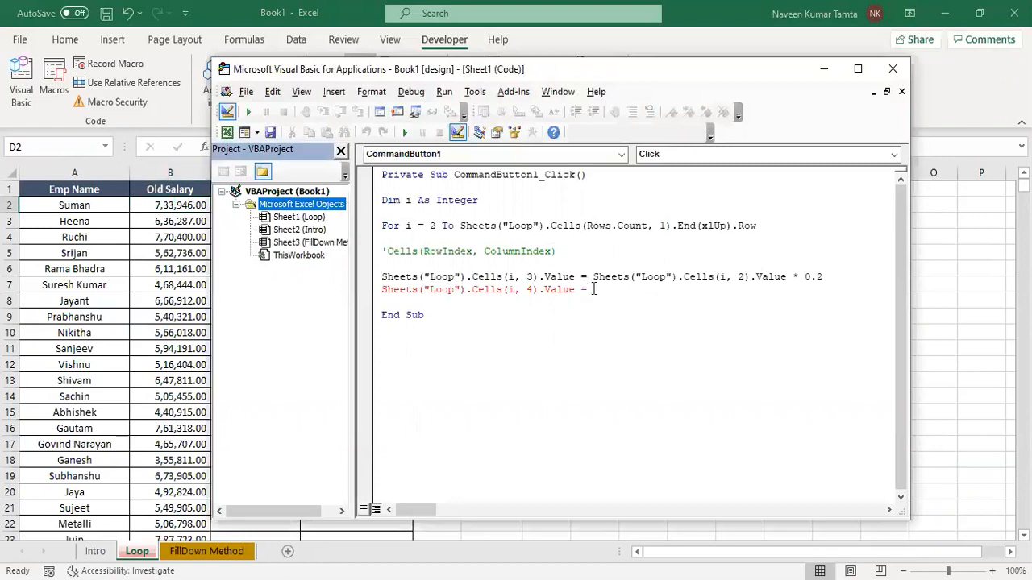
Step: Maximize the code editor and begin the column 4 statement's right-hand side with application.WorksheetFunction.Sum( after the equals sign
click(870, 71)
text(application.work)
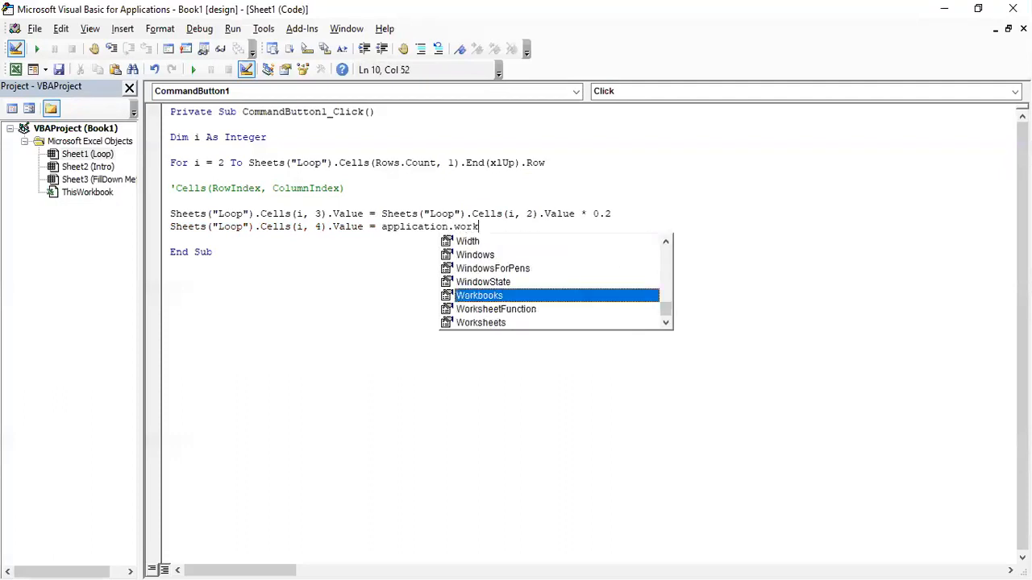
double_click(612, 311)
text(.sum)
key(Down)
key(Up)
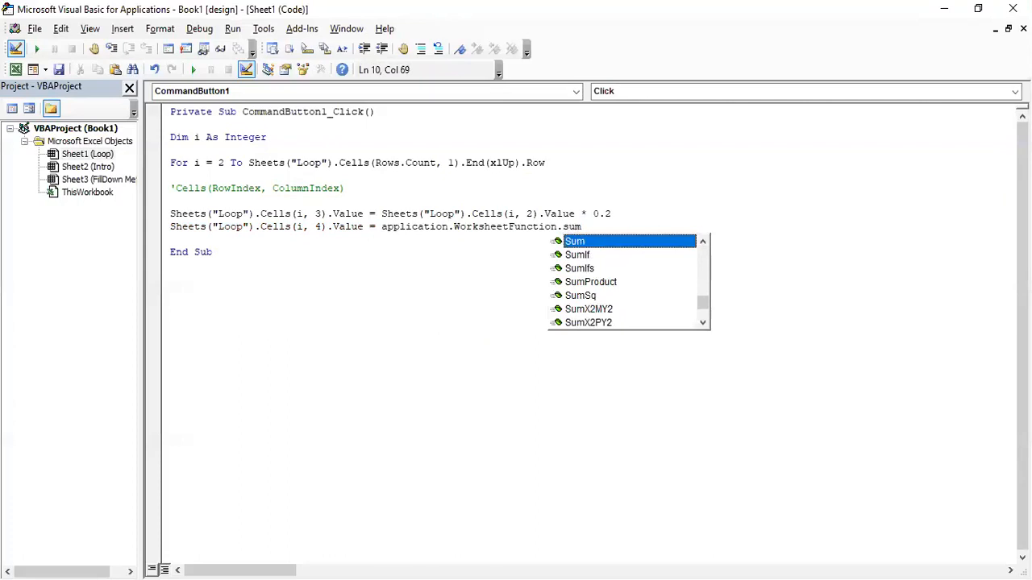
key(Tab)
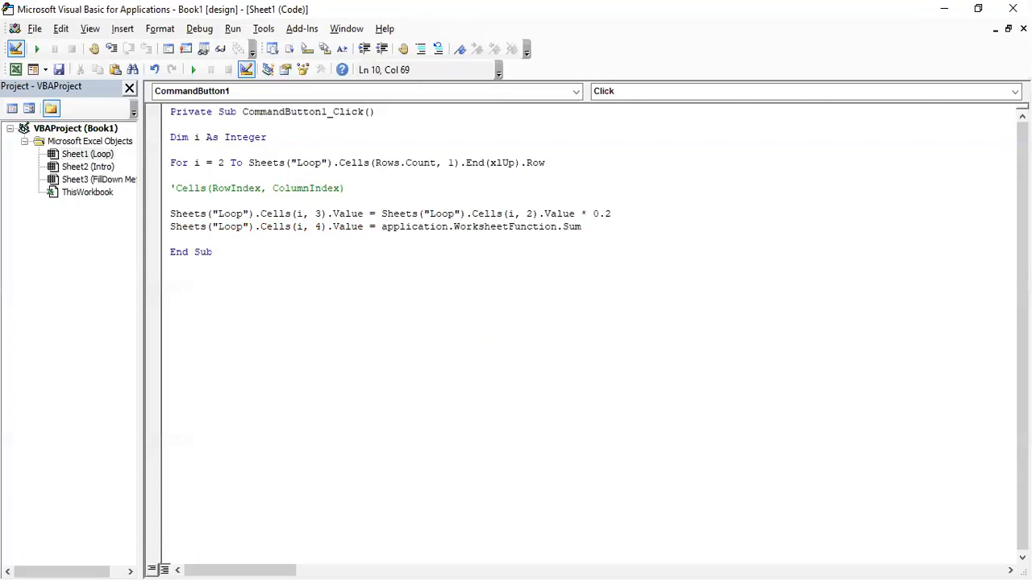
text(()
Step: Start a SUM formula in cell G9 to view its arguments, cancel it and return to the code
key(alt+F11)
click(564, 317)
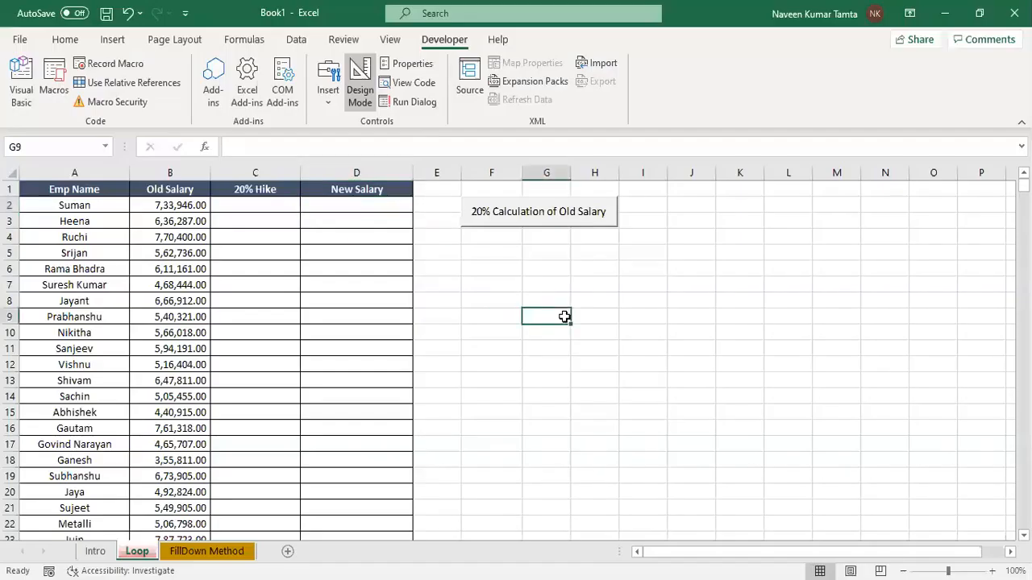
text(=)
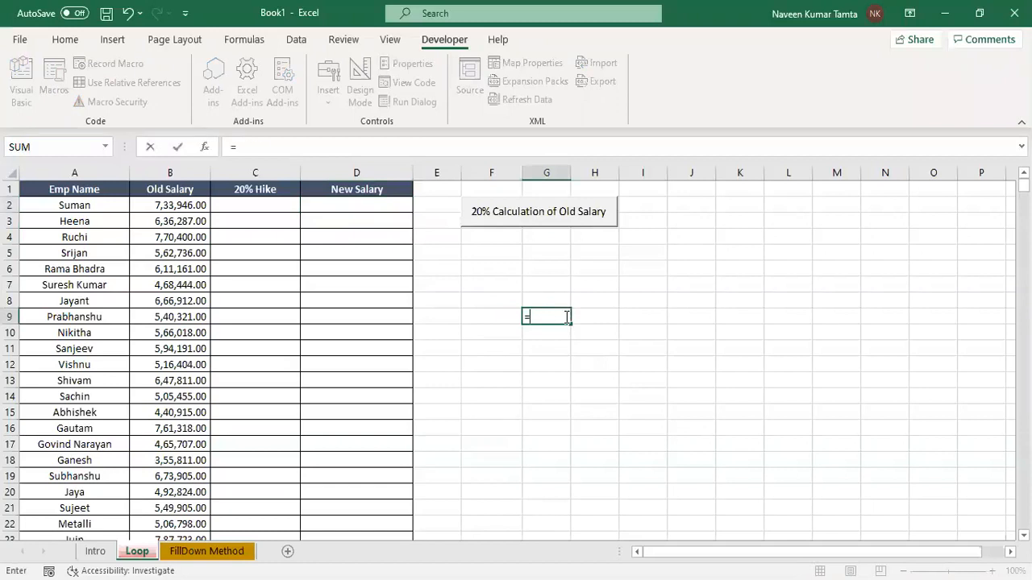
text(SUM()
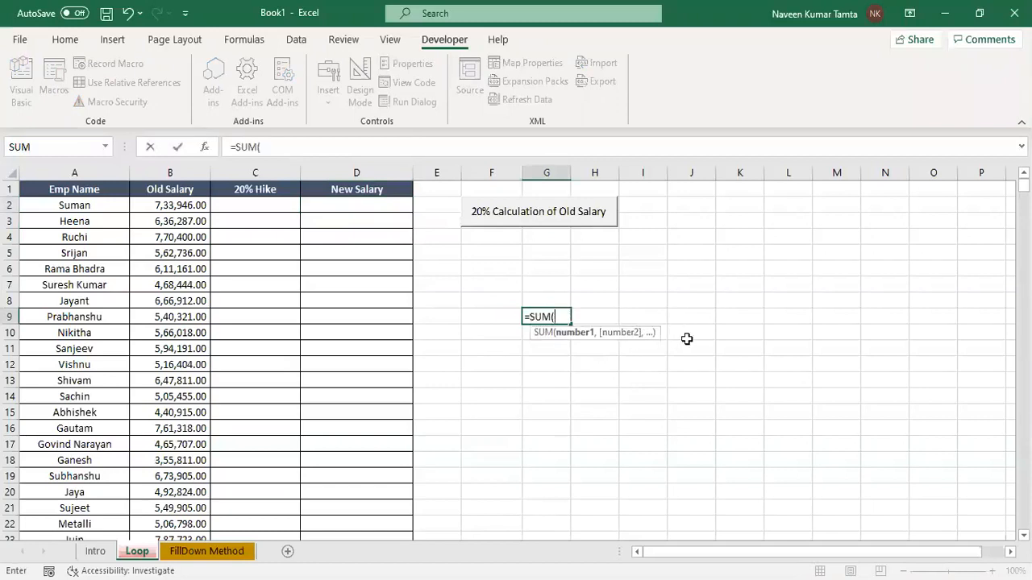
key(Escape)
key(alt+F11)
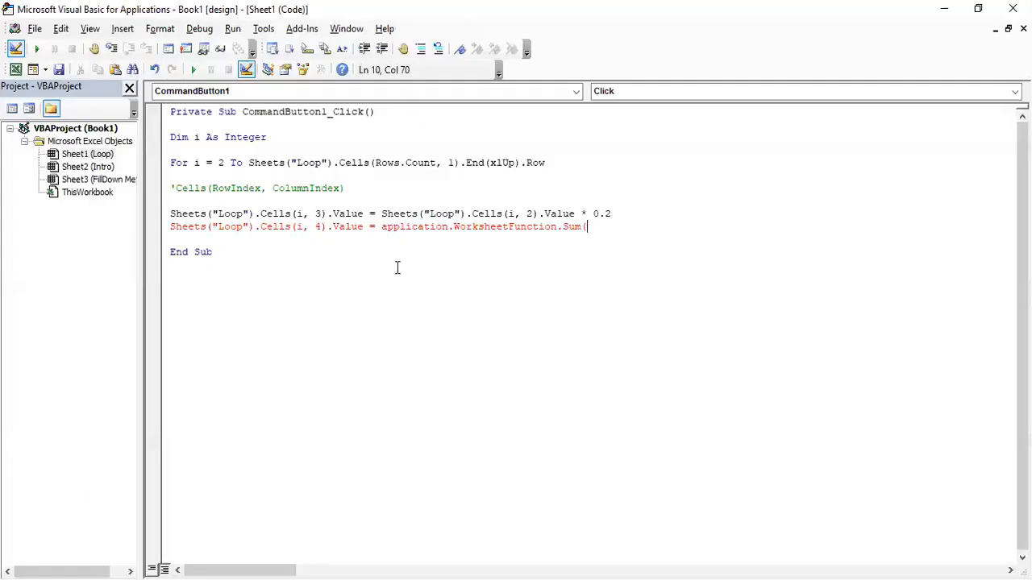
Step: Copy Sheets("Loop").Cells(i, 2) from the hike statement into the Sum function as its first argument
click(364, 227)
double_click(364, 226)
click(363, 226)
key(Up)
key(Up)
key(Up)
key(Up)
key(Up)
key(Up)
key(Up)
key(Up)
key(Up)
key(Down)
key(Down)
key(Down)
key(Down)
key(Down)
key(Down)
key(Down)
key(Down)
key(Right)
key(Right)
key(Right)
key(shift+Right)
key(shift+Right)
key(shift+Right)
key(shift+Right)
key(shift+Right)
key(shift+Right)
key(shift+Right)
key(shift+Right)
key(shift+Right)
key(shift+Right)
key(shift+Right)
key(shift+Right)
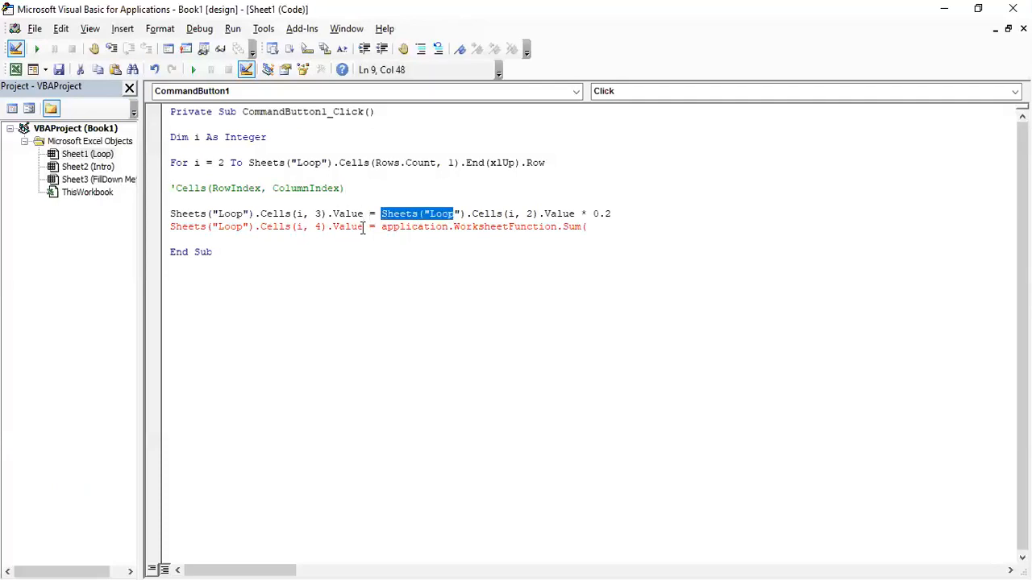
key(shift+Right)
key(shift+Right)
key(shift+Right)
key(shift+Right)
key(shift+Right)
key(shift+Right)
key(shift+Right)
key(shift+Right)
key(shift+Right)
key(shift+Right)
key(shift+Right)
key(shift+Right)
key(shift+Right)
key(shift+Right)
key(ctrl+c)
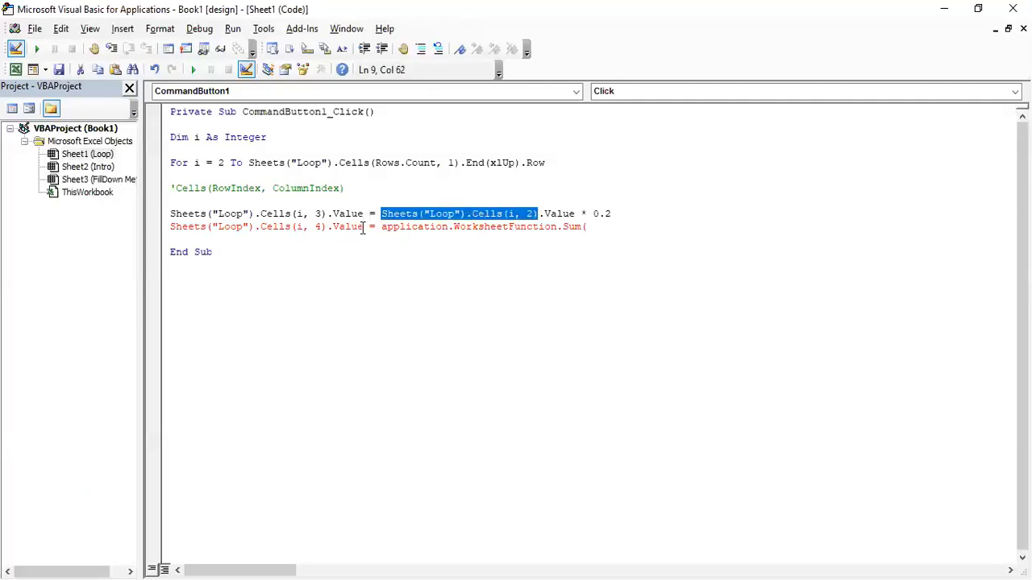
click(362, 226)
key(End)
key(ctrl+v)
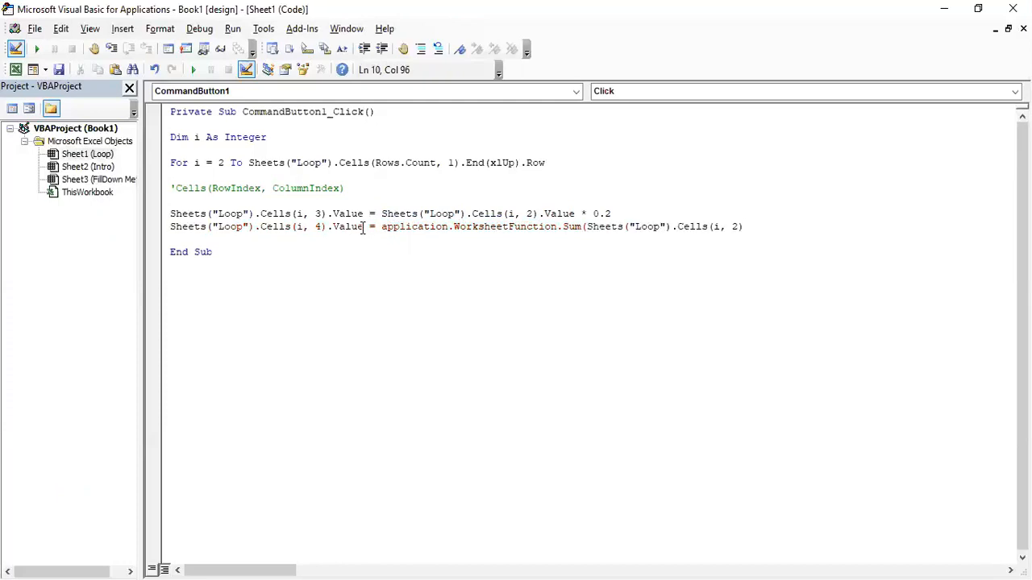
Step: Add Sheets("Loop").Cells(i, 3) as the Sum function's second argument and close its parenthesis
text(,)
key(ctrl+v)
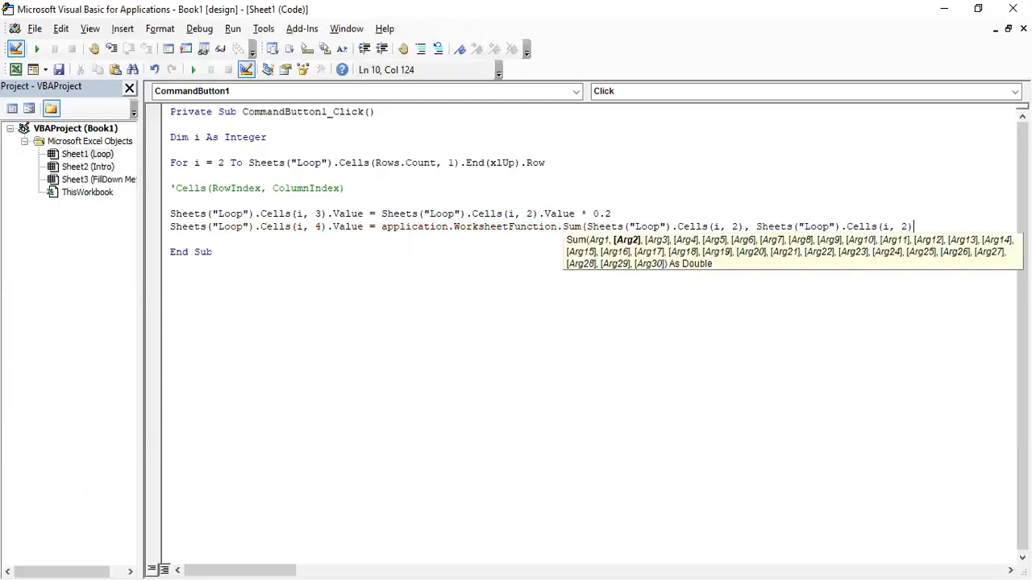
key(Left)
key(BackSpace)
text(3)
key(End)
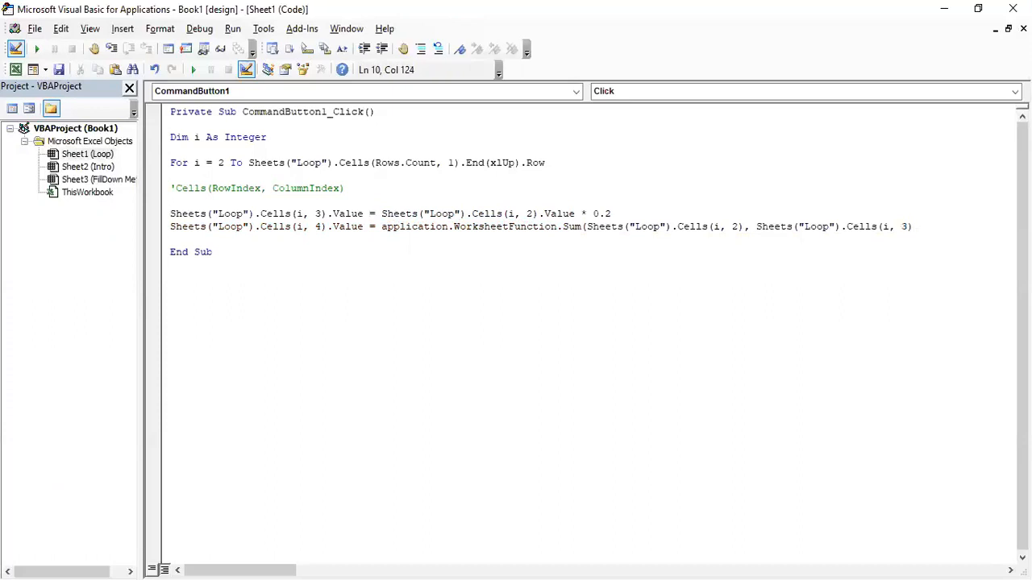
text())
Step: Close the loop with Next i before End Sub, leaving a blank line between it and the column 4 statement
key(Down)
key(Return)
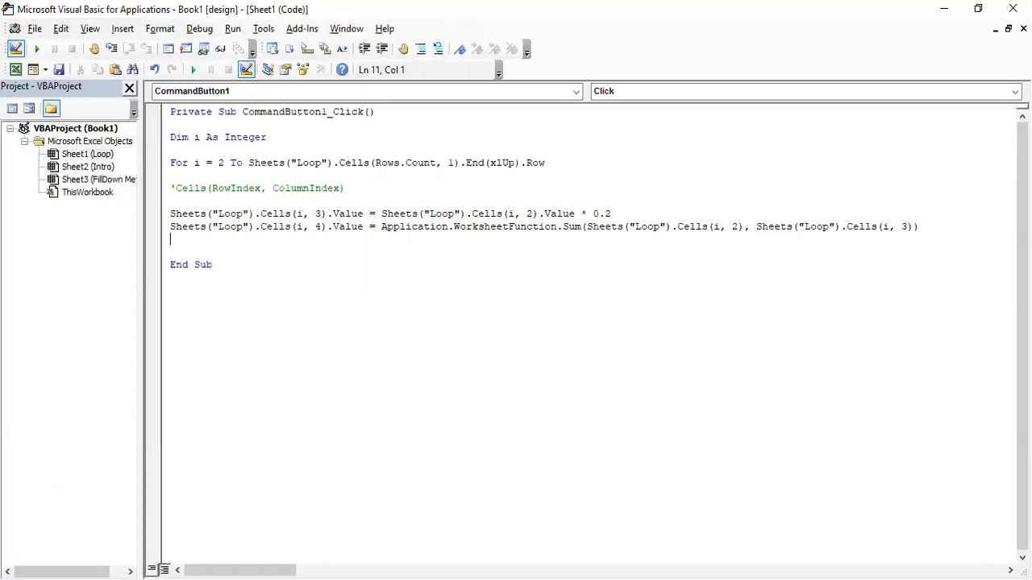
text(next i)
key(Up)
key(End)
key(Down)
key(Down)
key(Down)
key(Up)
key(Up)
key(Left)
key(Return)
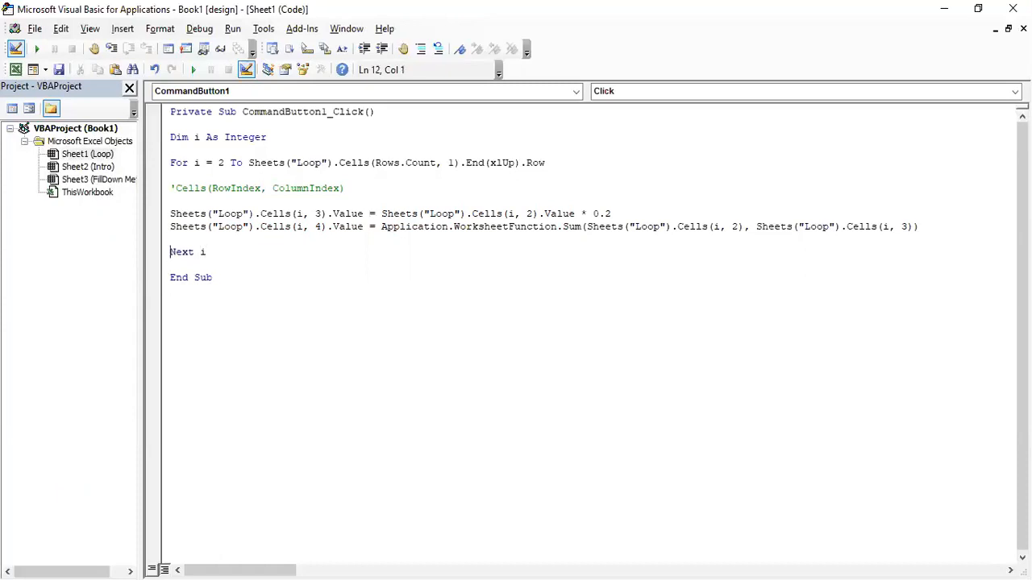
Step: Review the loop code from the For line down to Next i, highlighting its keywords and the counter i
key(Up)
key(Up)
key(Up)
key(Up)
key(Up)
key(Up)
key(Up)
key(ctrl+shift+Right)
key(ctrl+shift+Right)
key(Down)
key(Down)
key(Down)
key(Down)
key(Down)
key(Down)
key(Down)
key(End)
key(shift+Home)
key(shift+Up)
key(Down)
key(Down)
key(Up)
key(ctrl+shift+Right)
key(ctrl+shift+Right)
key(Up)
key(Down)
key(End)
key(shift+Left)
Step: Add a blank line before End Sub and place the restored code window so the sheet's salary columns stay in view
key(Down)
key(Return)
key(Up)
drag(465, 10, 524, 70)
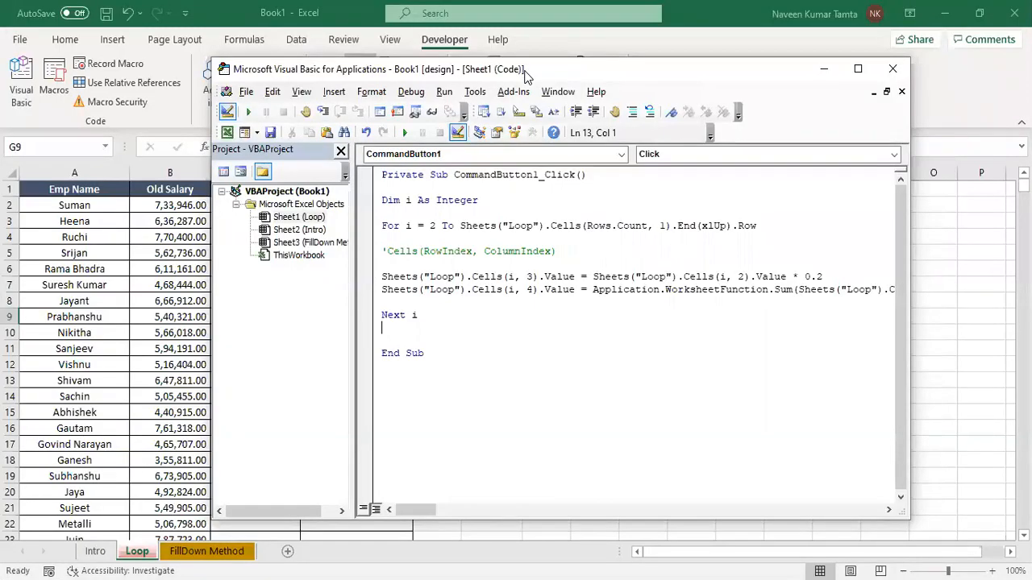
drag(523, 71, 710, 62)
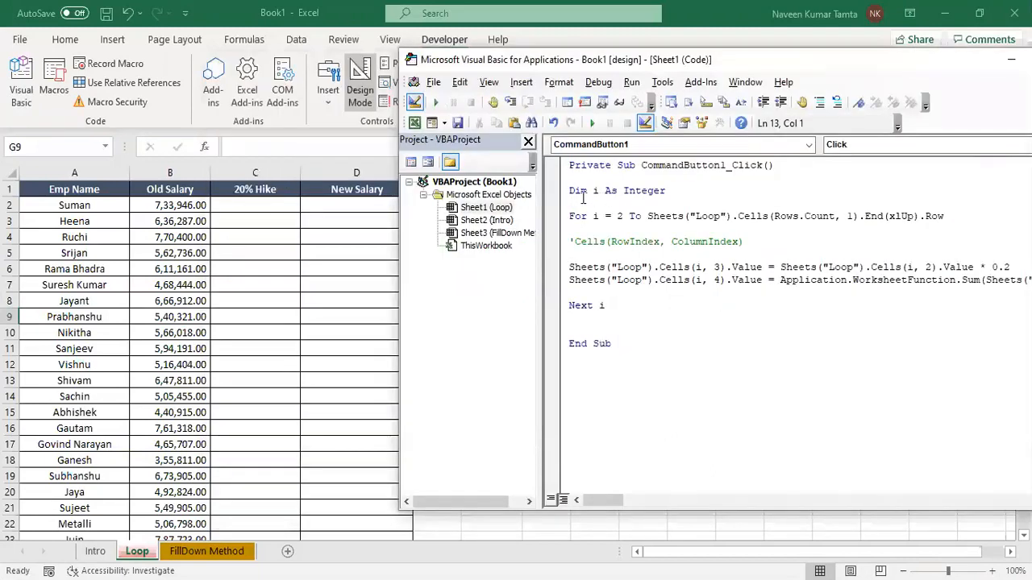
Step: Highlight the variable i and its Integer type in the declaration line to examine them
drag(569, 191, 601, 191)
drag(666, 191, 627, 193)
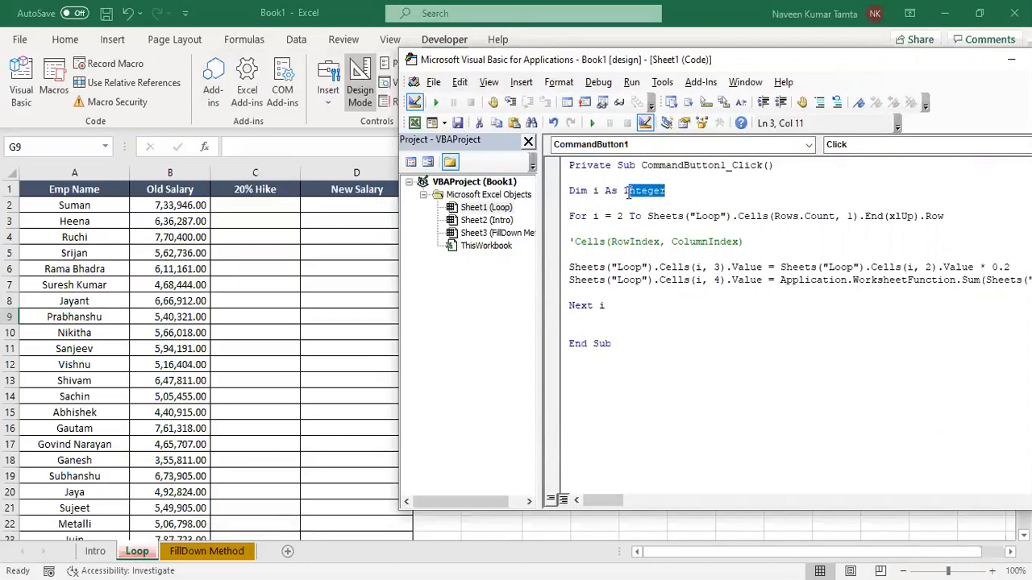
click(579, 200)
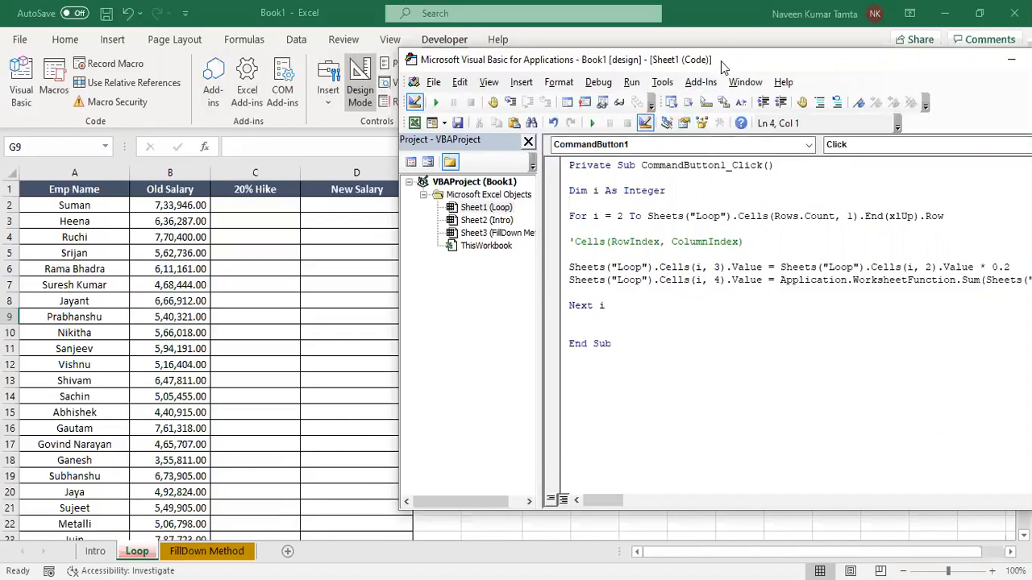
Step: Try to run the CommandButton1_Click procedure with i declared as Integer, and dismiss the message
drag(720, 61, 640, 63)
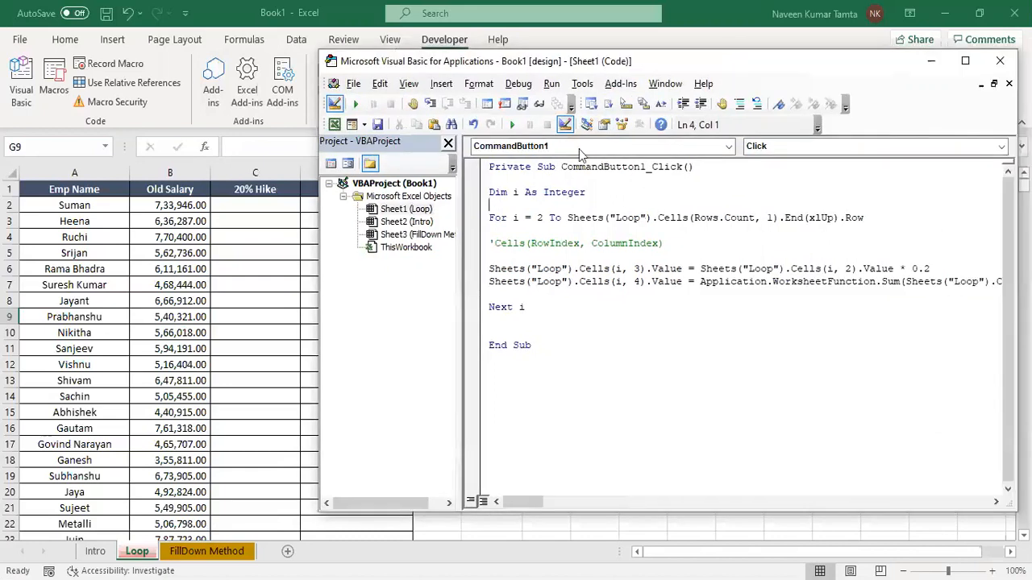
click(513, 127)
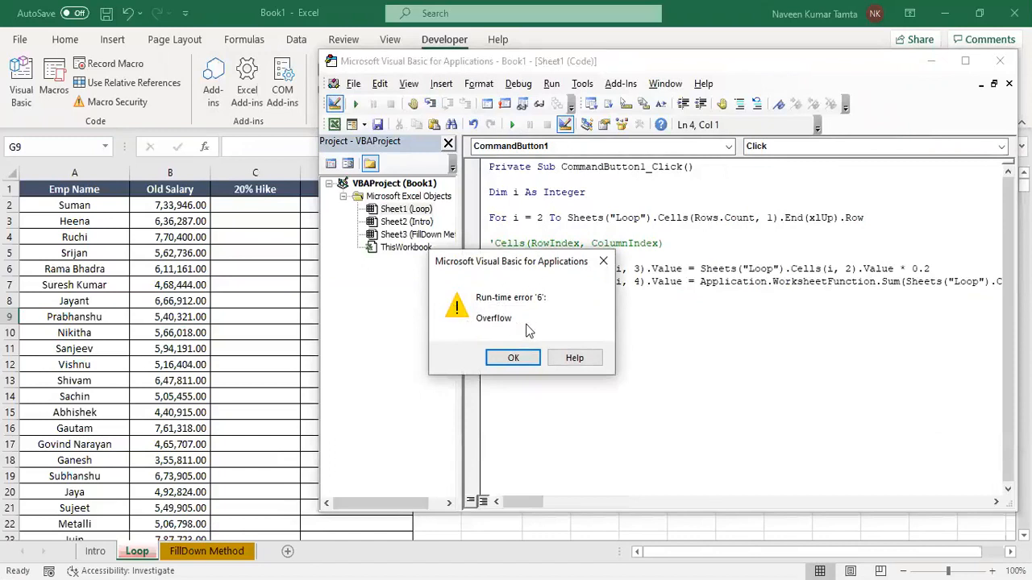
click(603, 260)
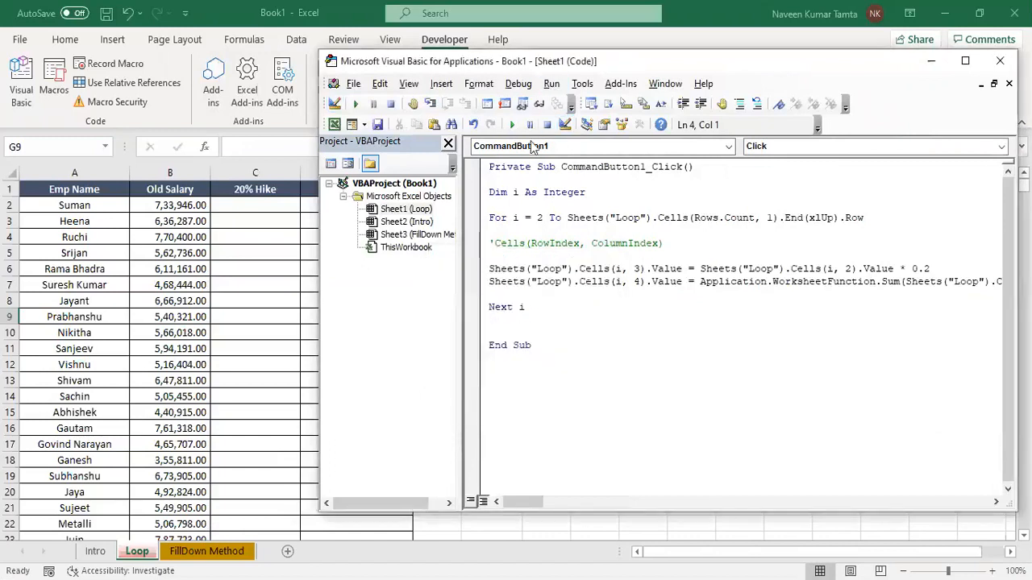
Step: Check how far the Emp Name column extends on the worksheet, and change the declared type of i to Long
drag(543, 192, 584, 194)
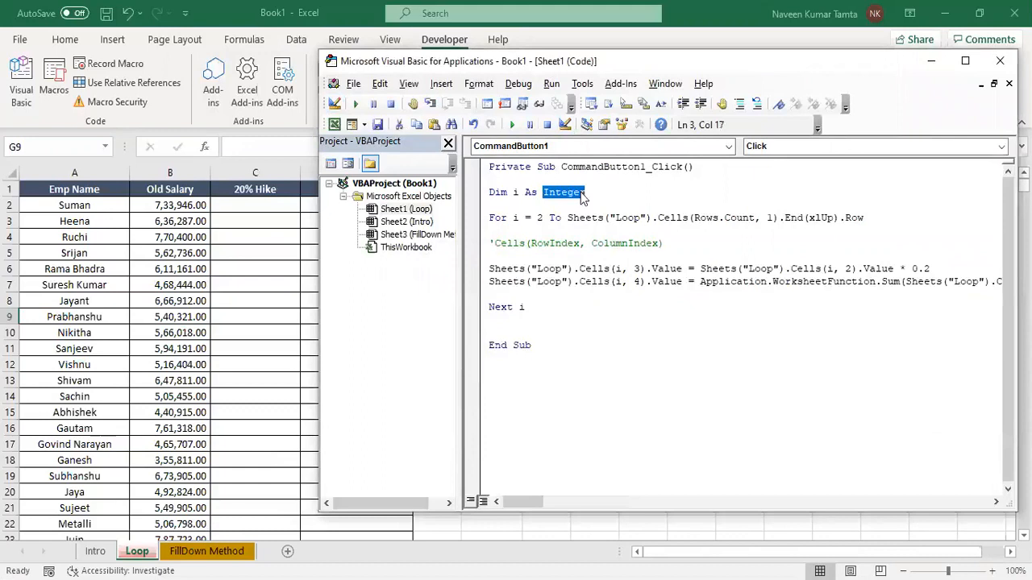
click(97, 311)
key(ctrl+Down)
key(ctrl+Up)
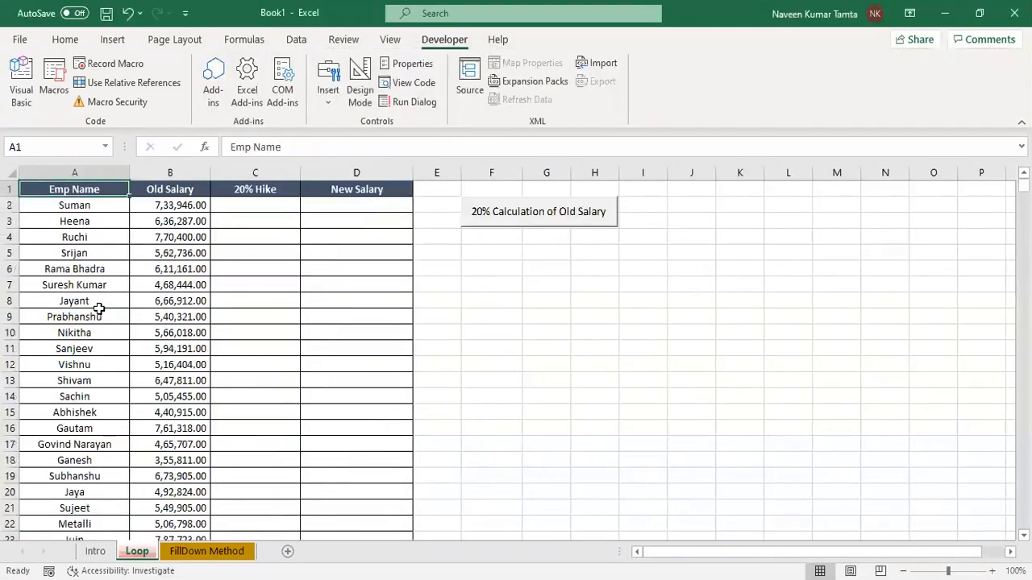
key(alt+F11)
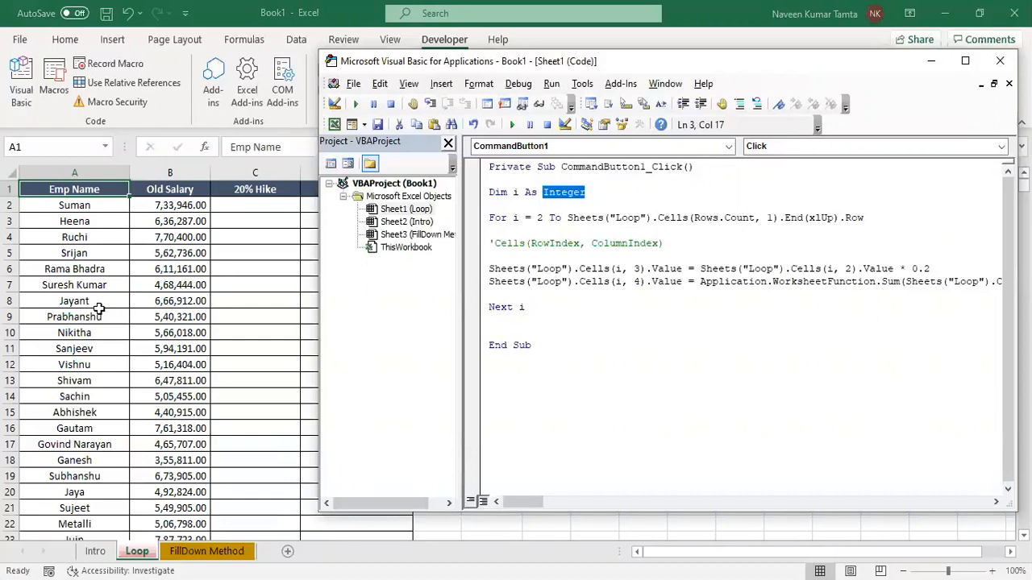
key(BackSpace)
text(Long)
key(Down)
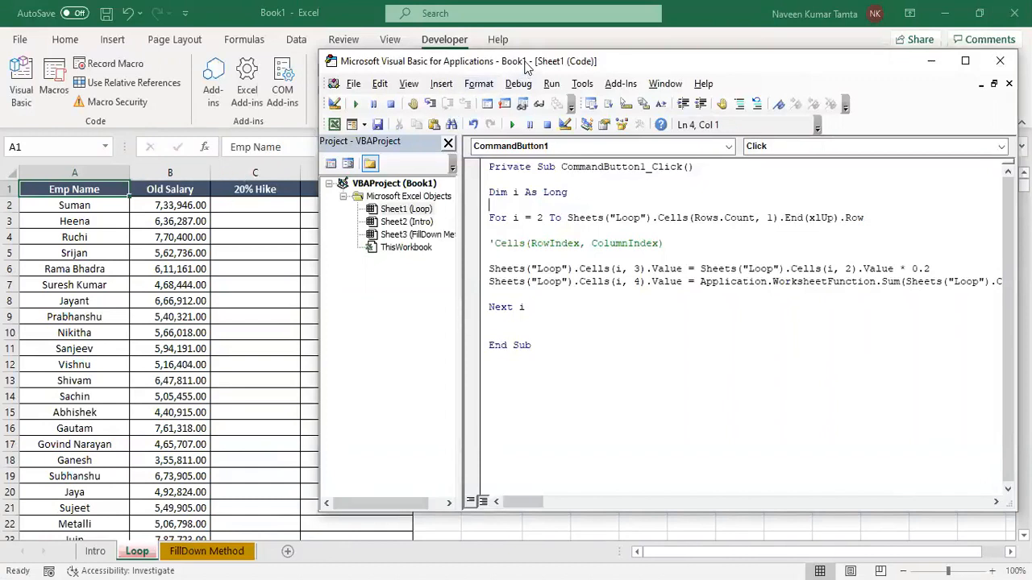
Step: Move the code window off the salary columns and step through the procedure until row 2's hike and new salary are calculated
drag(524, 65, 648, 40)
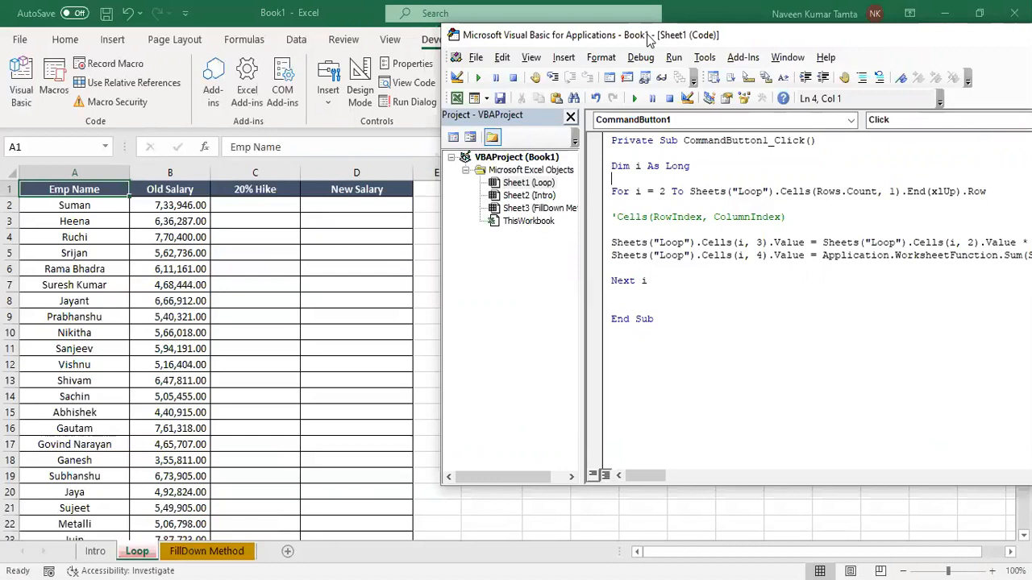
key(F8)
key(F8)
key(F8)
key(F8)
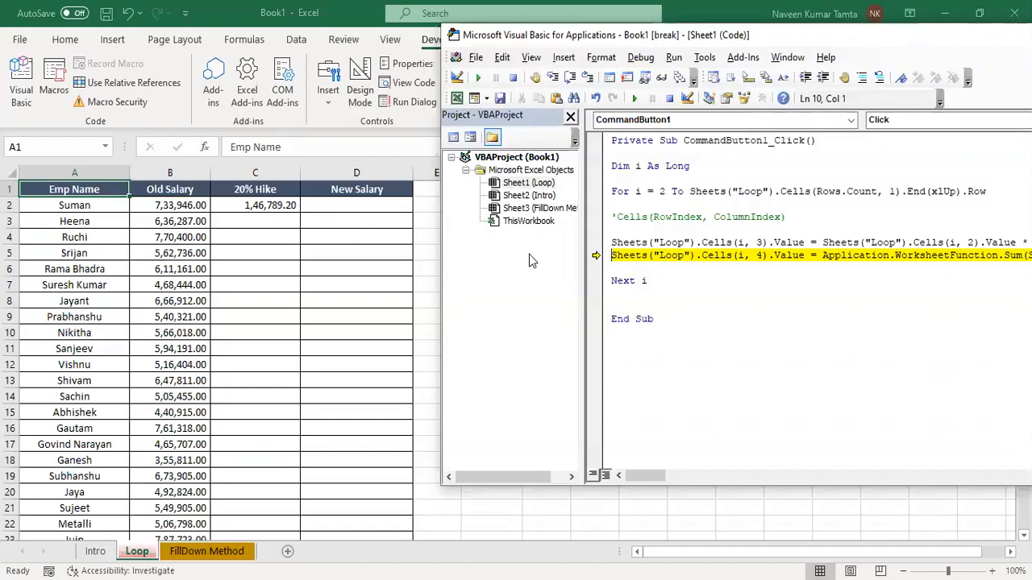
key(F8)
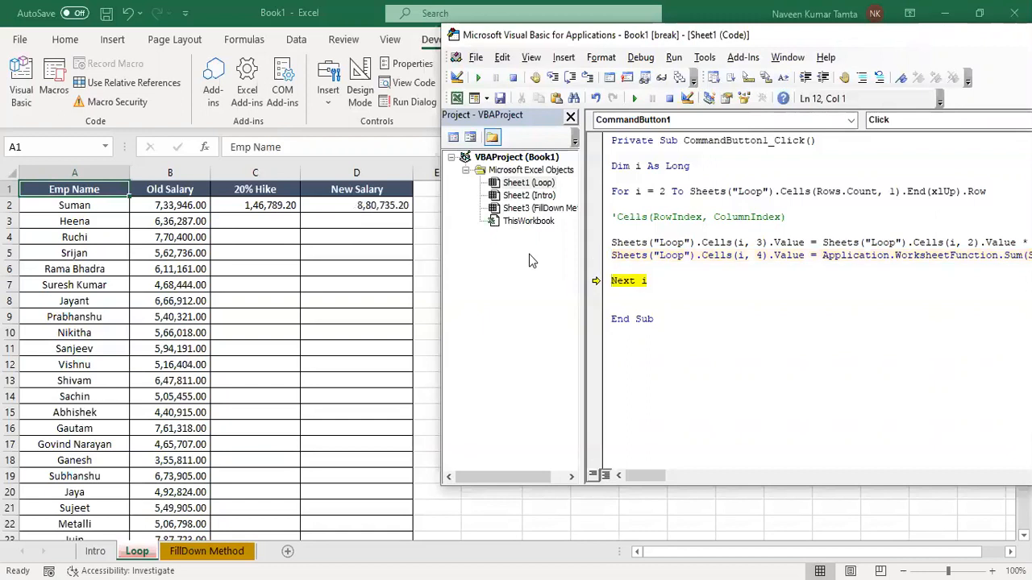
Step: Turn on Design Mode on the worksheet to end the stepped run, and move the code window fully into view
key(alt+F11)
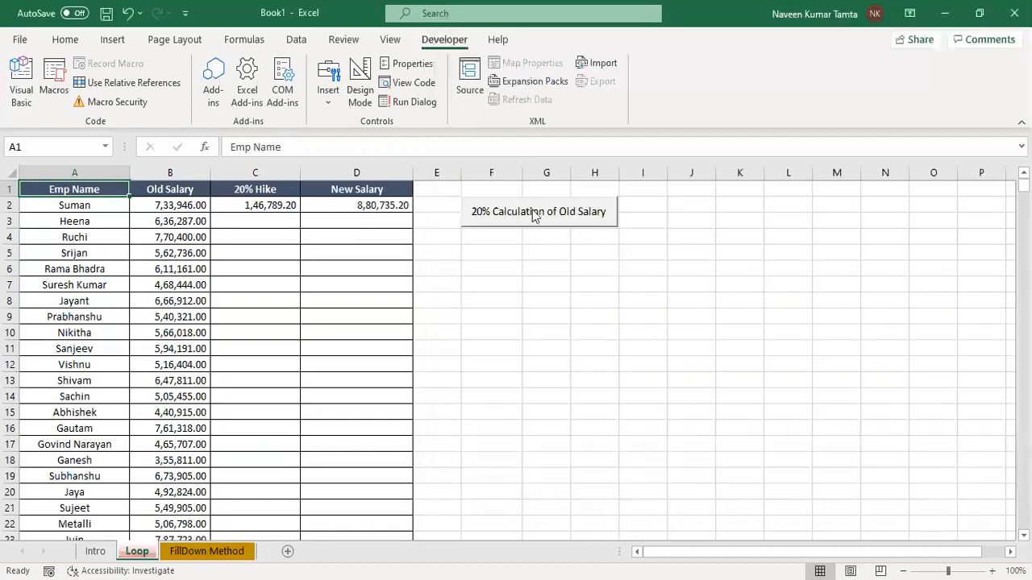
click(362, 70)
key(alt+F11)
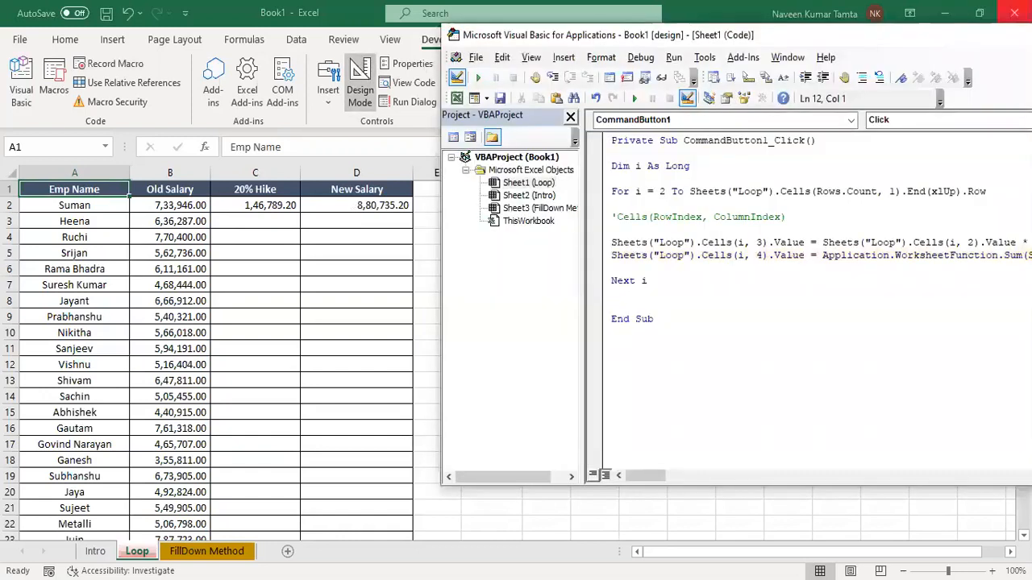
drag(979, 34, 831, 42)
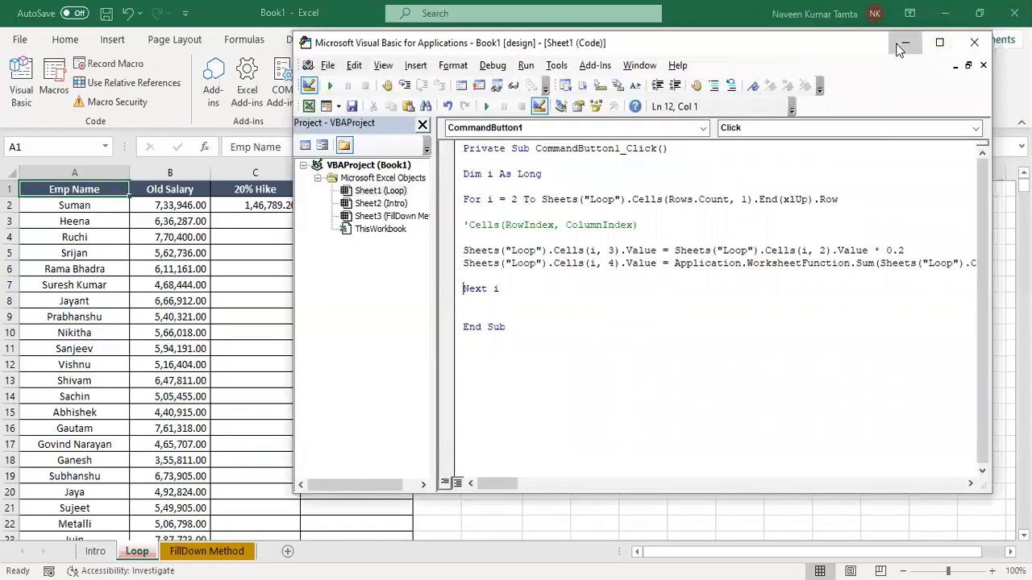
Step: Minimise the code window and move the 20% Calculation of Old Salary button down to about rows 7 to 9, beside the table
click(896, 45)
drag(539, 208, 581, 304)
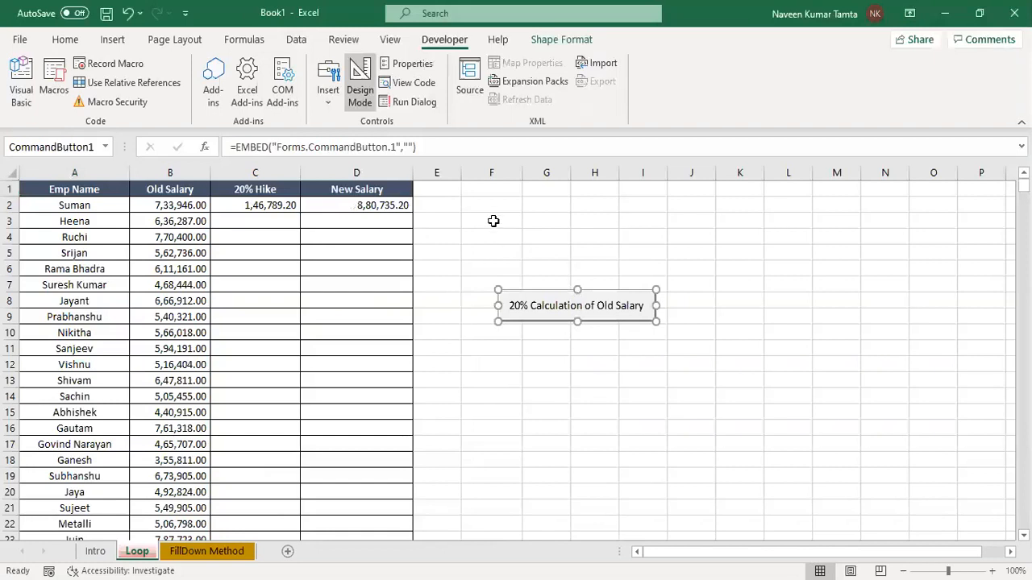
Step: Enter the check formula =B2*20% in F2 and compare its result with row 2's 20% hike
click(490, 206)
text(=)
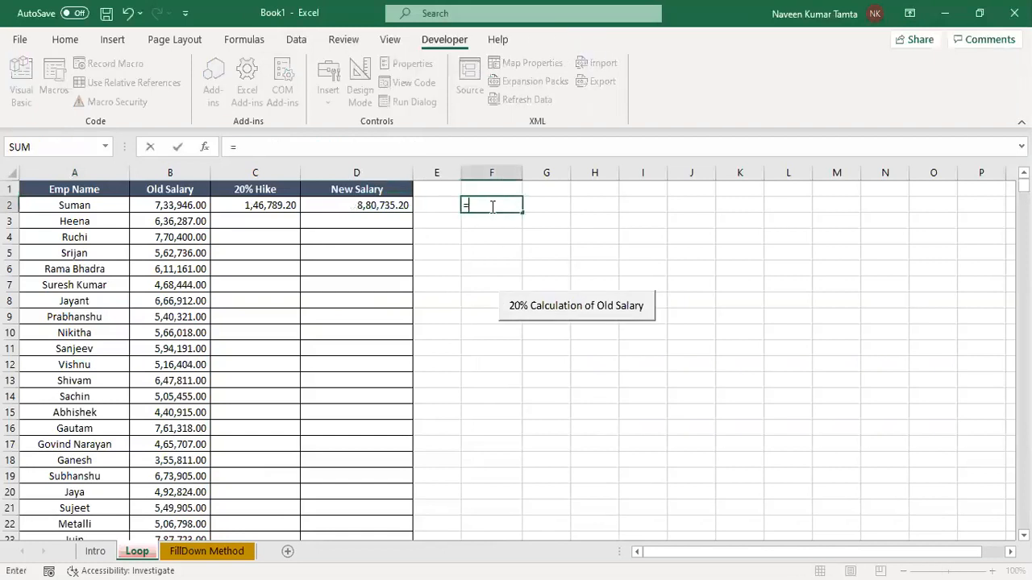
key(Left)
key(Left)
key(Left)
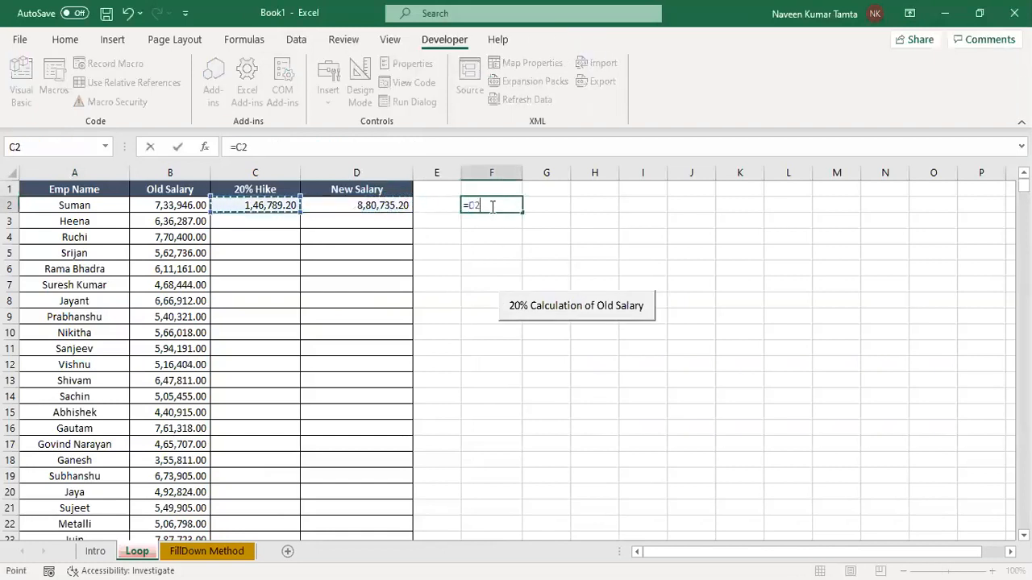
text(*20%)
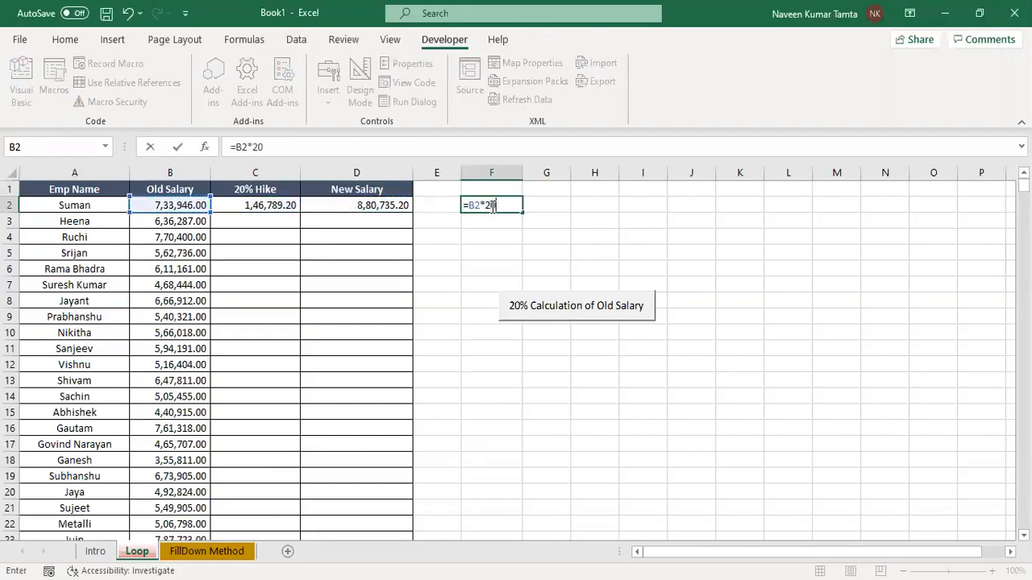
key(Return)
key(Up)
key(Left)
key(Left)
key(Left)
key(Left)
key(Right)
key(Right)
key(Right)
key(Right)
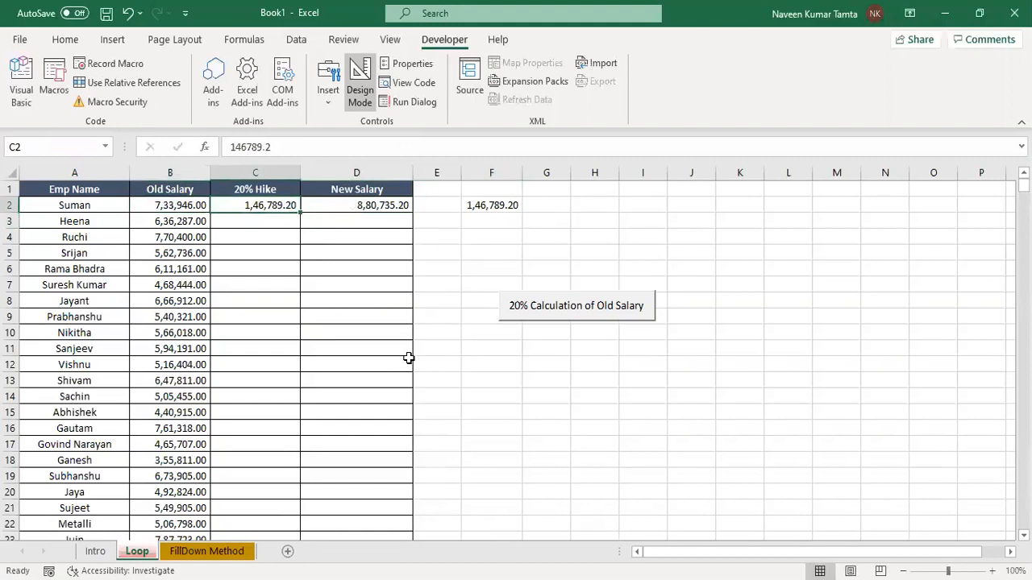
Step: Enter the check formula =SUM(B2:C2) in G2 for row 2's new salary
key(Right)
text(=SUM()
key(Left)
key(Left)
key(Left)
key(Left)
key(Left)
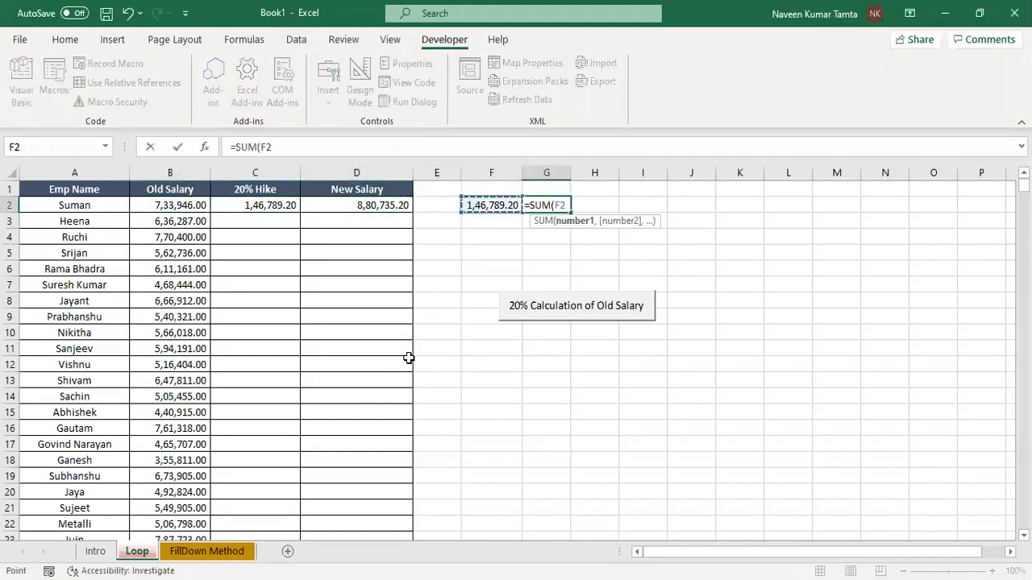
key(shift+Right)
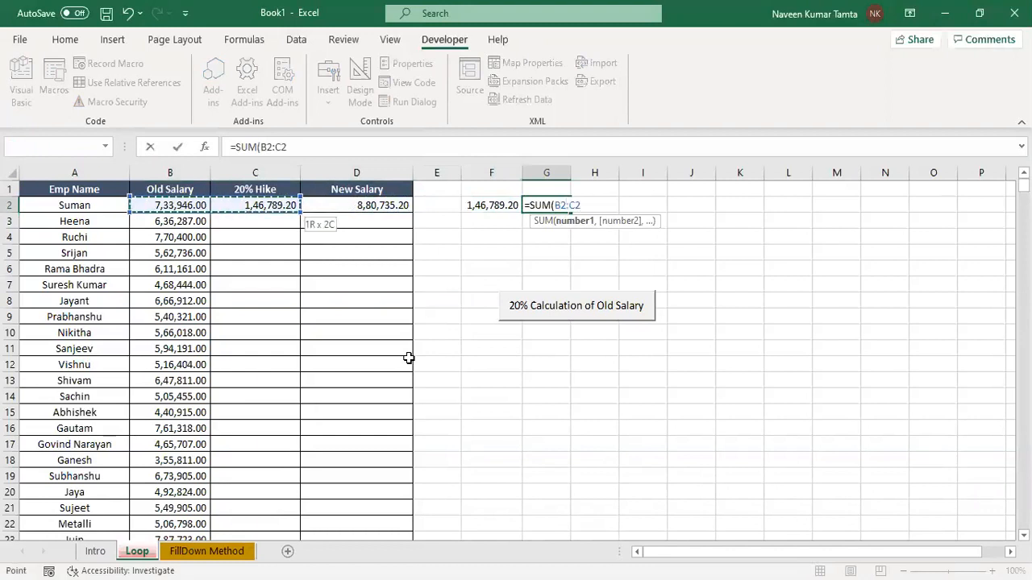
key(ctrl+Return)
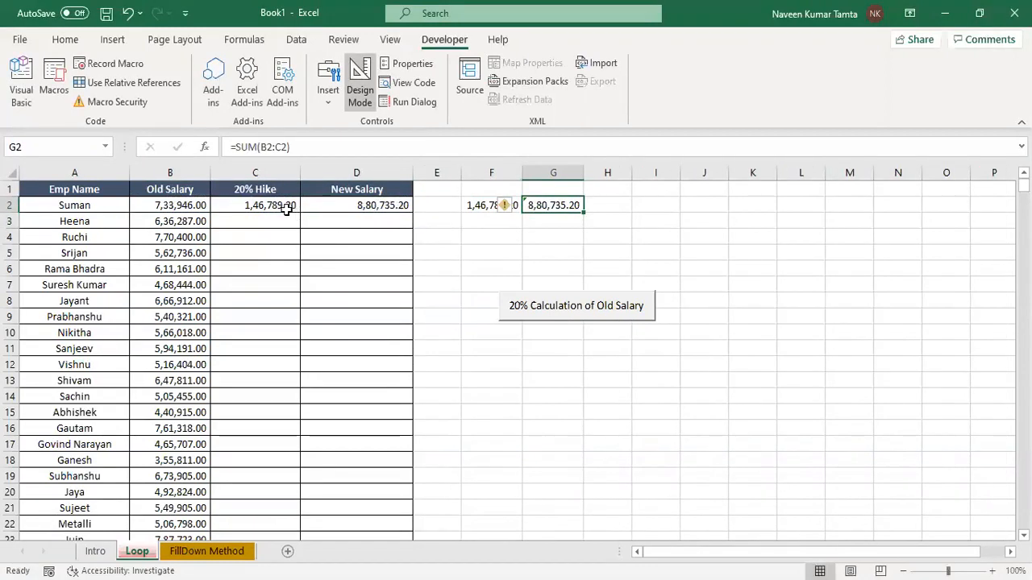
Step: Compare row 2's hike and new salary with the check formulas, and clear F2:G2
drag(289, 206, 332, 204)
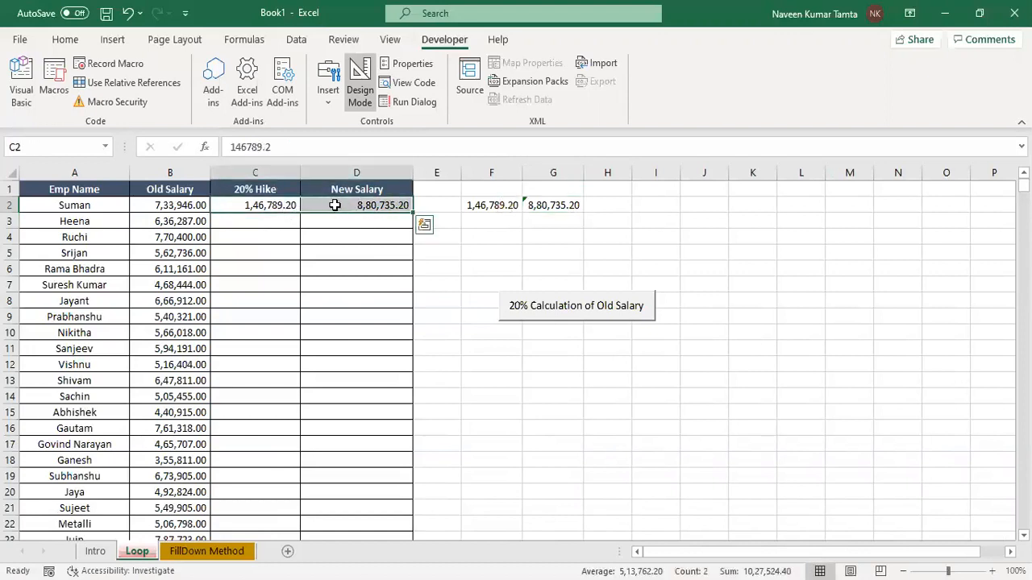
click(507, 205)
drag(508, 206, 544, 207)
key(Delete)
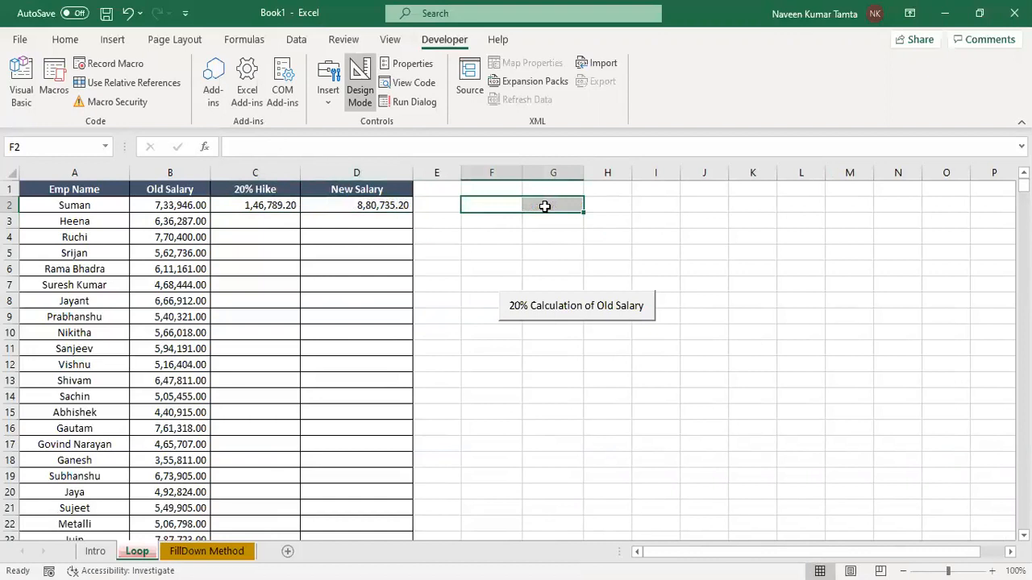
Step: Clear row 2's hike and new salary in C2:D2
key(alt+F11)
key(alt+F11)
key(alt+F11)
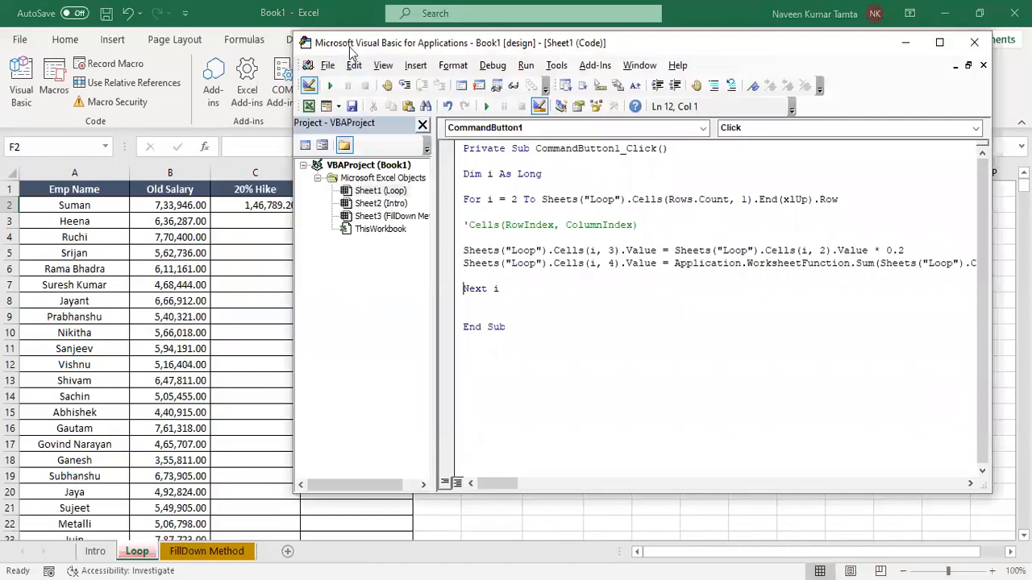
key(alt+F11)
key(Left)
key(Left)
key(Left)
key(shift+Right)
key(Delete)
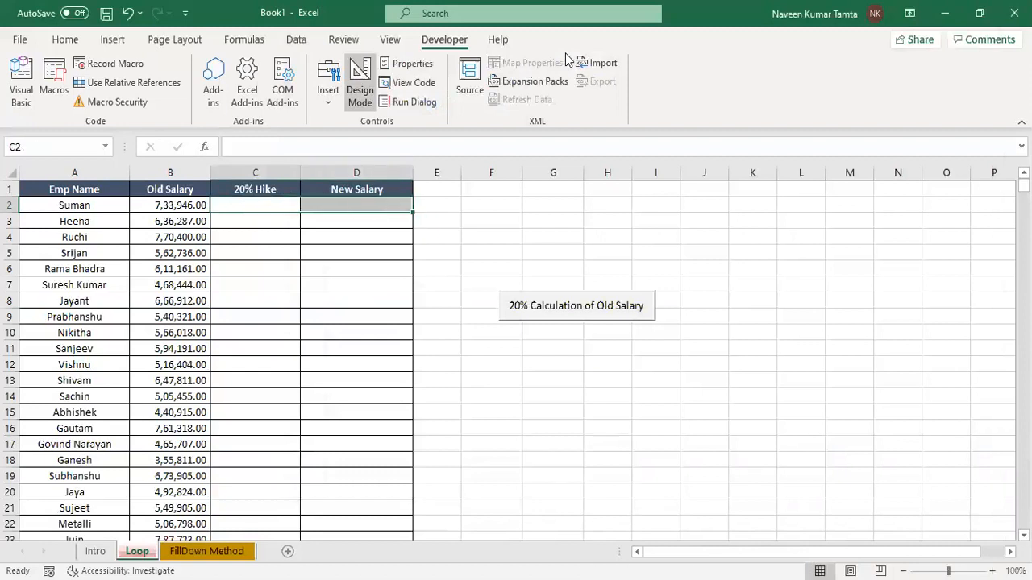
key(shift+Left)
Step: Move the code window off the salary columns and step through the loop until the hikes and new salaries are calculated down to row 20
key(alt+F11)
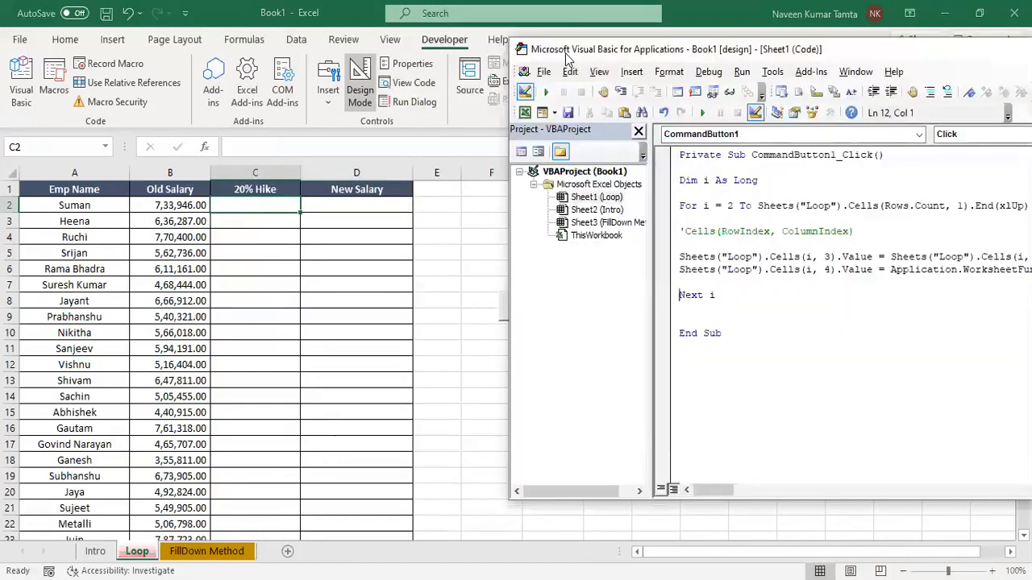
key(F8)
key(F8)
key(F8)
key(F8)
key(F8)
key(F8)
key(F8)
key(F8)
key(F8)
key(F8)
key(F8)
key(F8)
key(F8)
key(F8)
key(F8)
key(F8)
key(F8)
key(F8)
key(F8)
key(F8)
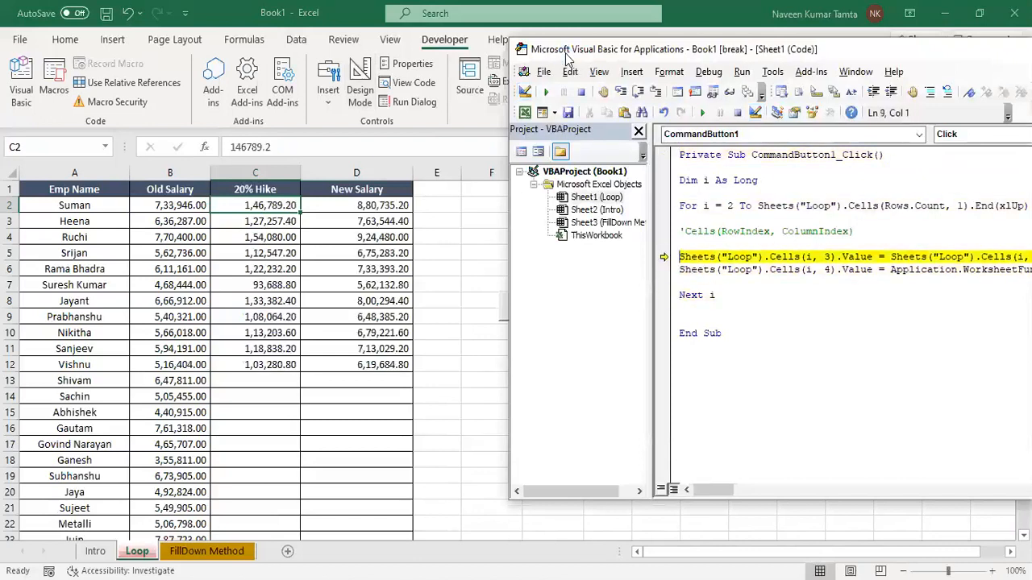
key(F8)
key(F8)
key(F8)
key(F8)
key(F8)
key(F8)
key(F8)
key(F8)
key(F8)
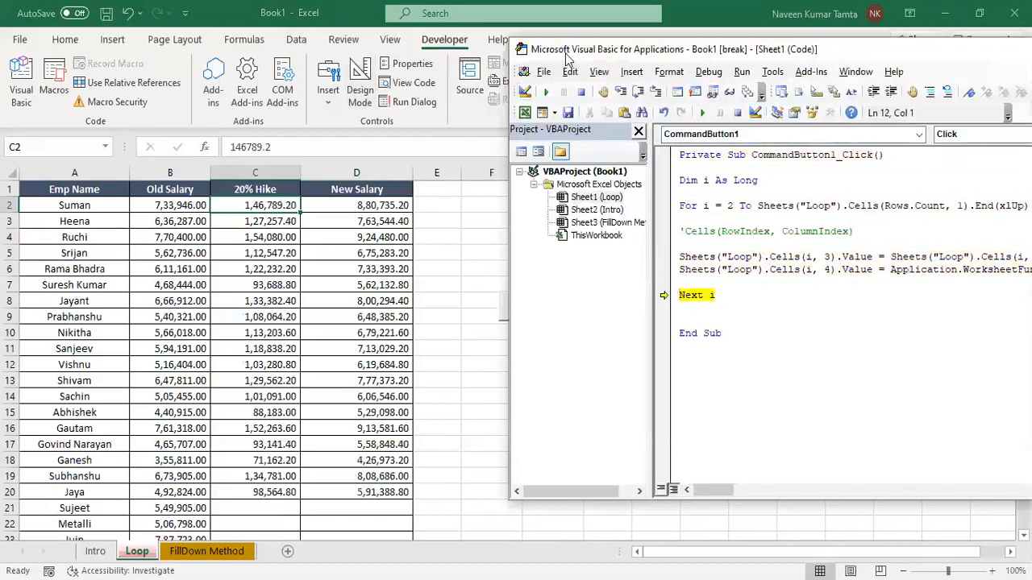
Step: Stop the stepped run and clear all calculated values from the 20% Hike and New Salary columns
click(737, 113)
key(alt+F11)
key(shift+Right)
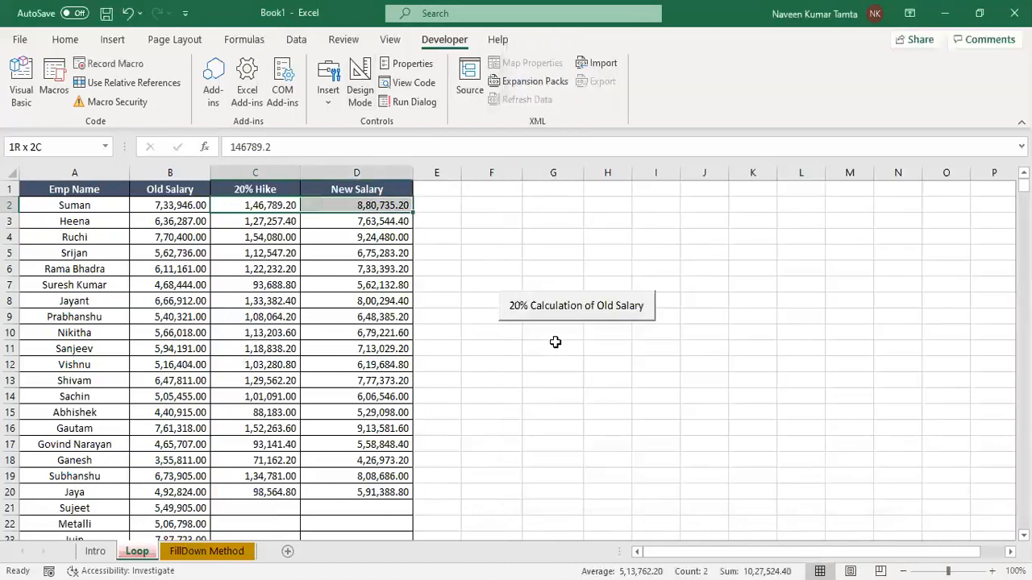
key(ctrl+shift+Down)
key(Delete)
key(Up)
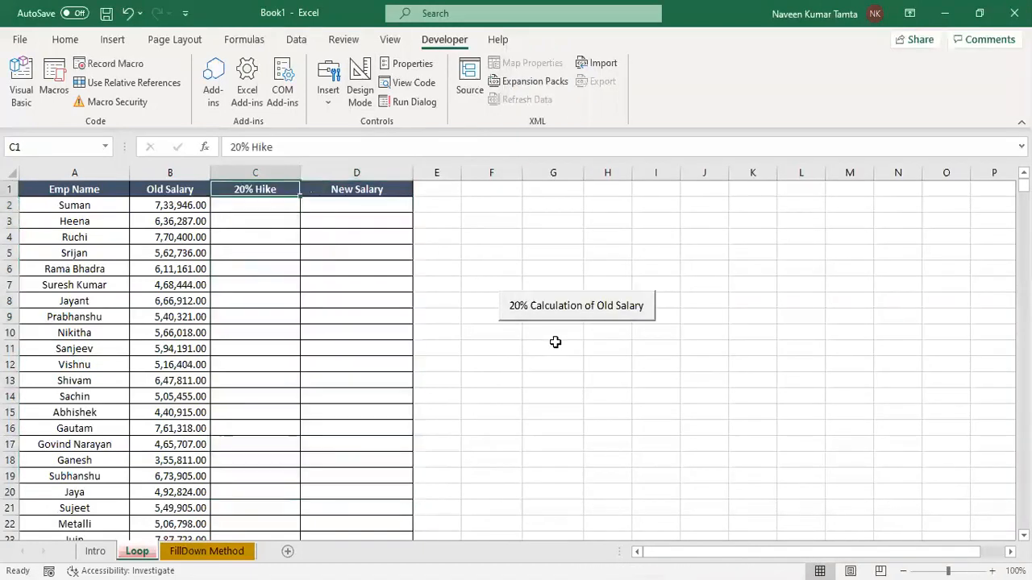
key(Home)
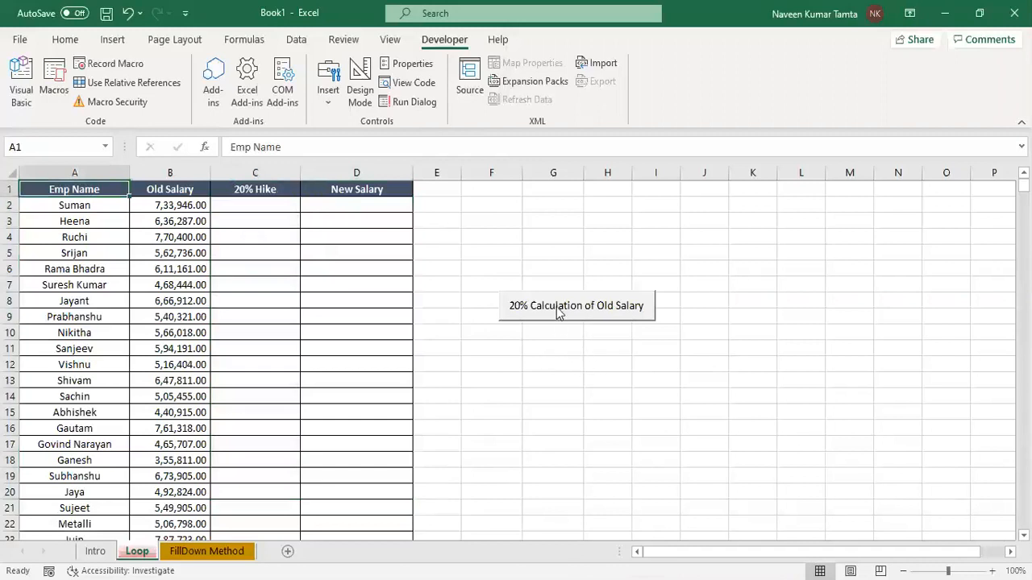
Step: Run the loop with the 20% Calculation of Old Salary button and check both calculated columns down to their last row
click(558, 311)
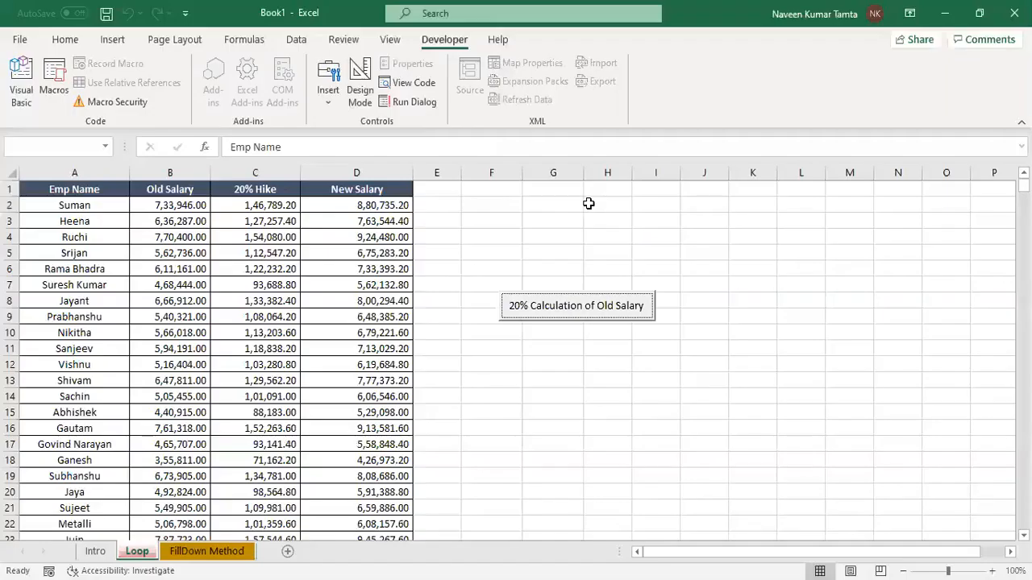
click(241, 255)
key(ctrl+Down)
key(Down)
key(Down)
key(Up)
key(Up)
key(Right)
key(ctrl+Up)
key(Down)
key(Left)
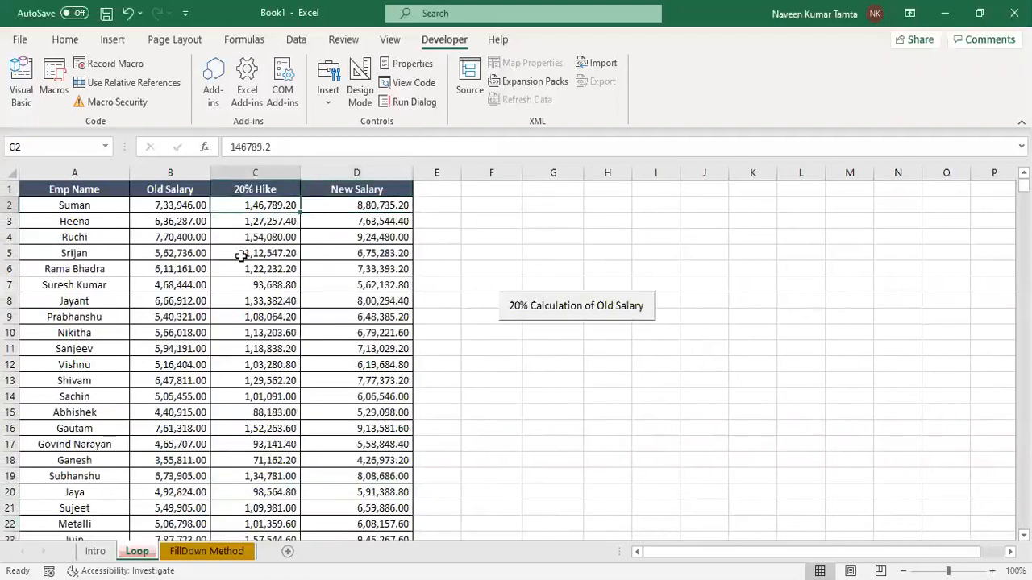
Step: Clear the 20% Hike and New Salary values from row 2 down to the end of the table
key(ctrl+Left)
key(Right)
key(Right)
key(shift+Right)
key(ctrl+shift+Down)
key(Delete)
key(Left)
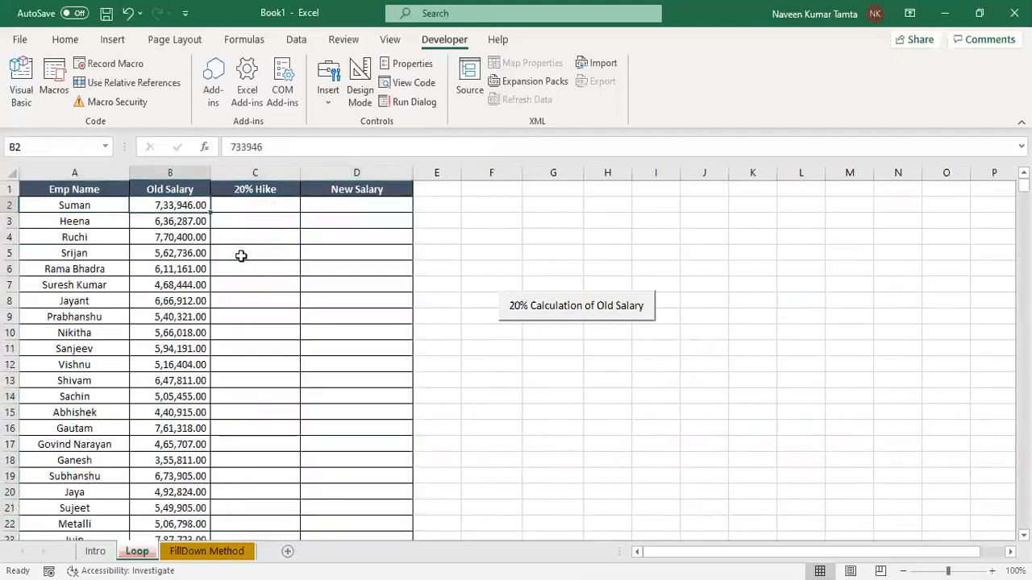
Step: Duplicate all employee names and old salaries by copying them from row 2 down and pasting them directly below the last row
key(Left)
key(shift+Right)
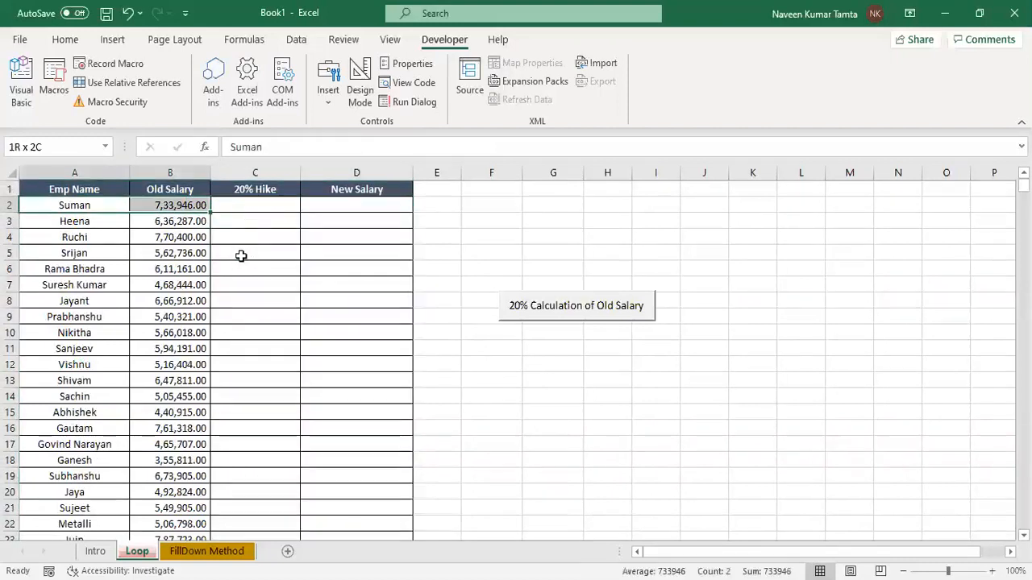
key(ctrl+shift+Down)
key(ctrl+c)
key(ctrl+Down)
key(Down)
key(ctrl+v)
key(ctrl+Home)
key(Down)
key(ctrl+Down)
key(Down)
key(Up)
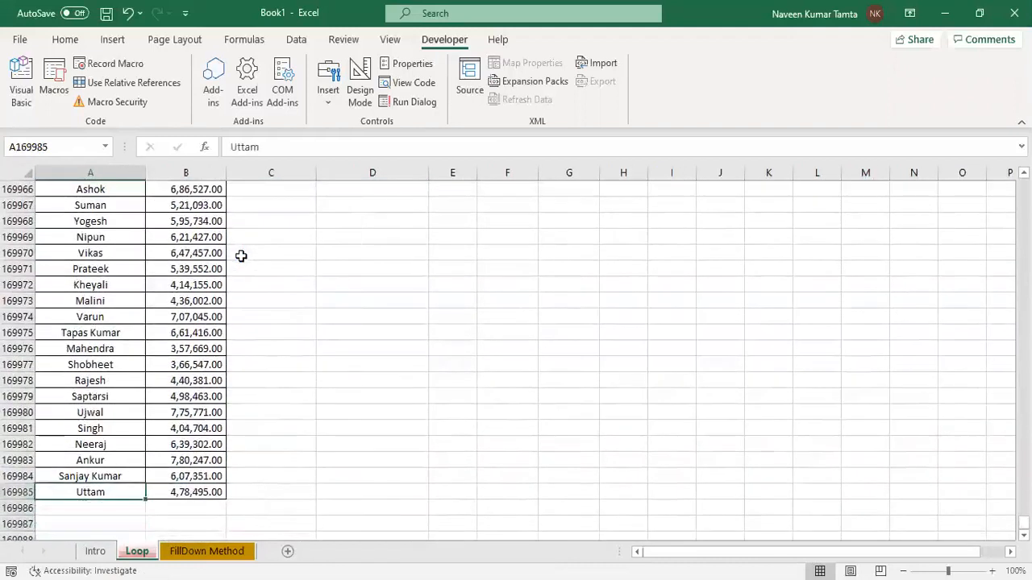
Step: Double the enlarged Emp Name and Old Salary list again by pasting a copy of it beneath its last row
key(ctrl+Home)
key(Down)
key(shift+Right)
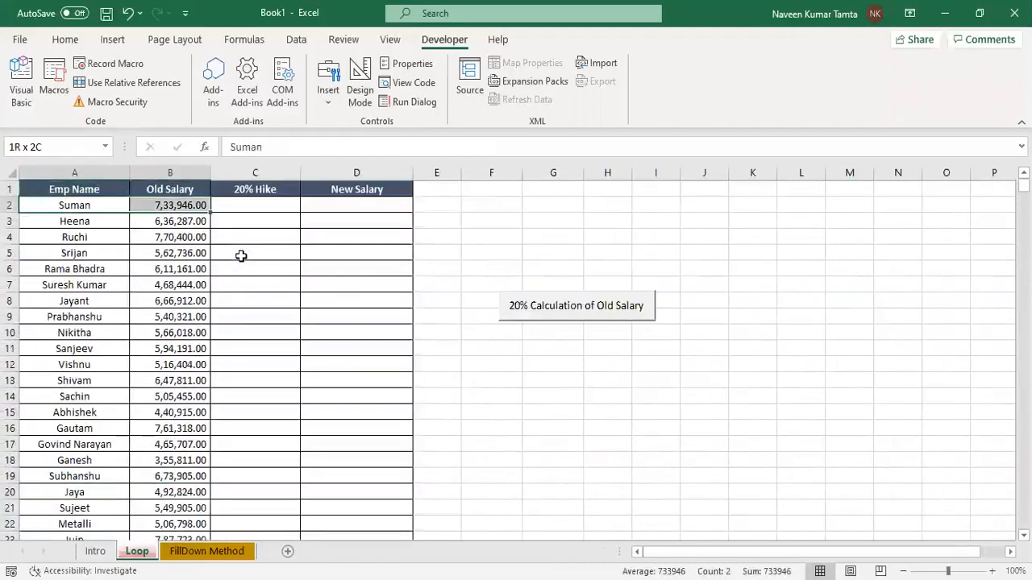
key(ctrl+shift+Down)
key(ctrl+c)
key(ctrl+Down)
key(Down)
key(ctrl+v)
key(ctrl+Home)
key(ctrl+Down)
key(Down)
key(Down)
key(Up)
key(Up)
Step: Apply all borders to the four table columns from the header down to the last employee row
key(shift+Right)
key(alt+a)
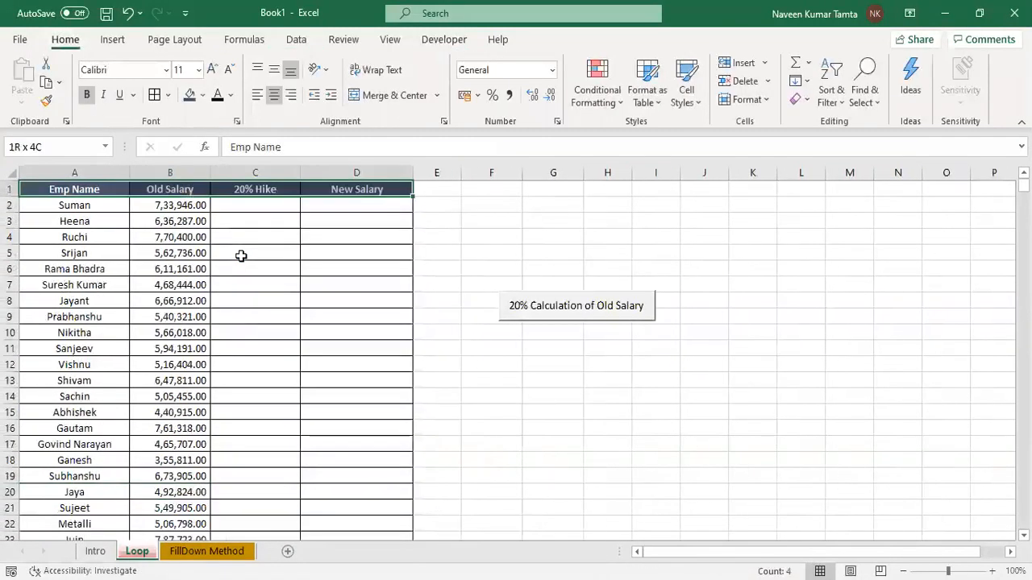
key(ctrl+shift+Down)
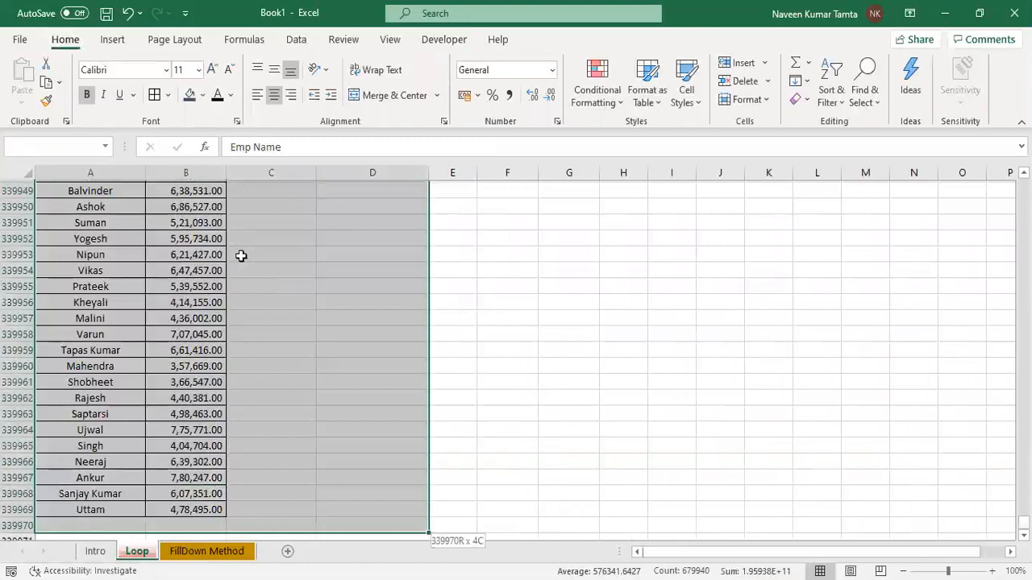
key(ctrl+Home)
key(ctrl+shift+Right)
key(ctrl+shift+Down)
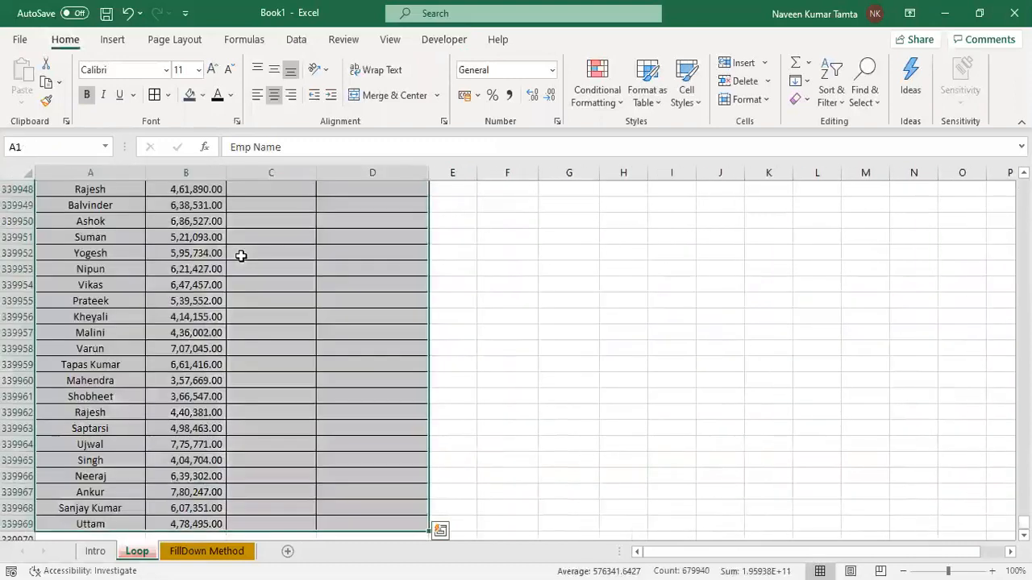
key(ctrl+Home)
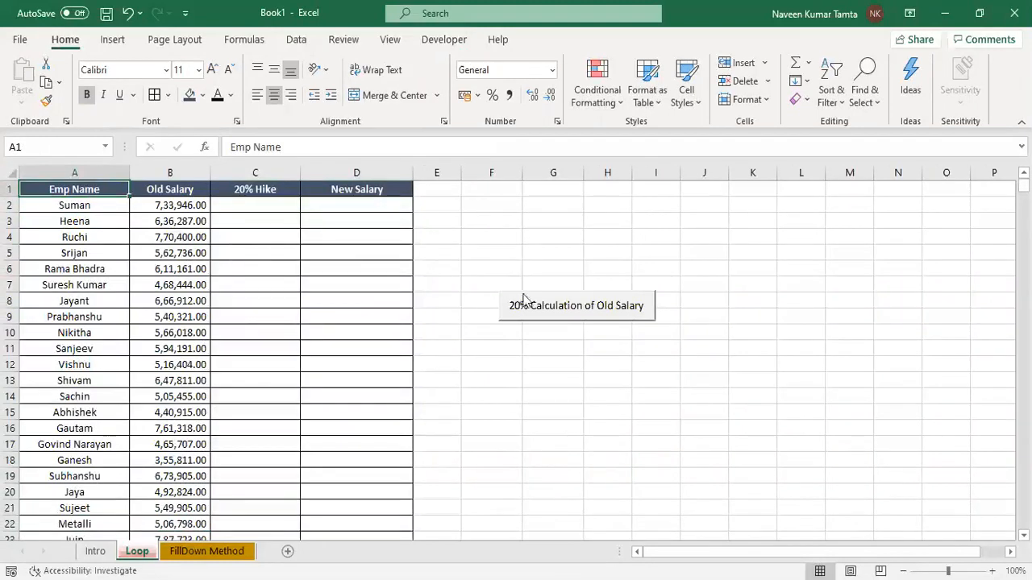
Step: Check how far down the enlarged employee table extends, and return to cell A1
key(Down)
click(561, 402)
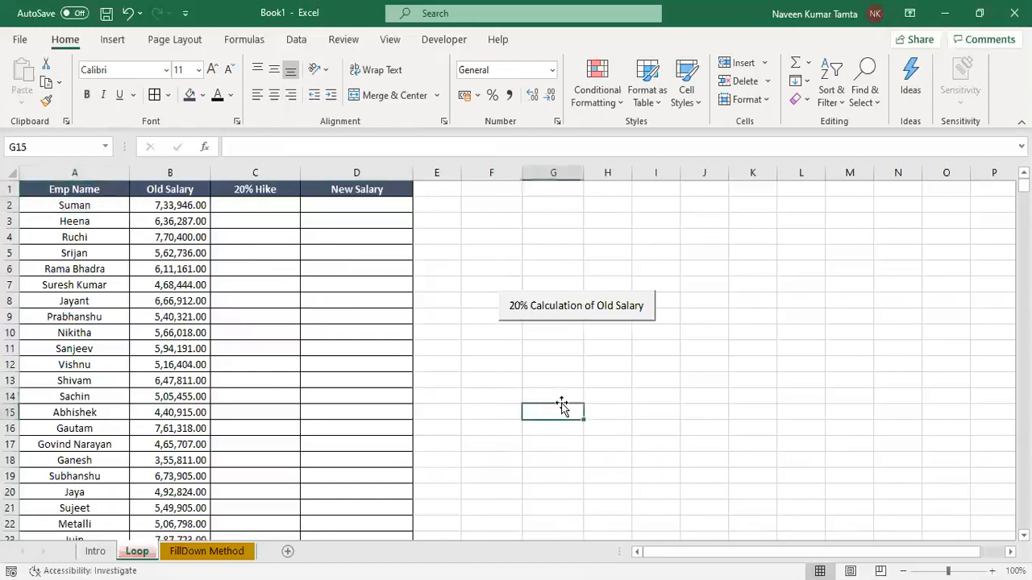
key(ctrl+Up)
key(ctrl+Left)
key(ctrl+Down)
key(ctrl+Left)
key(ctrl+Up)
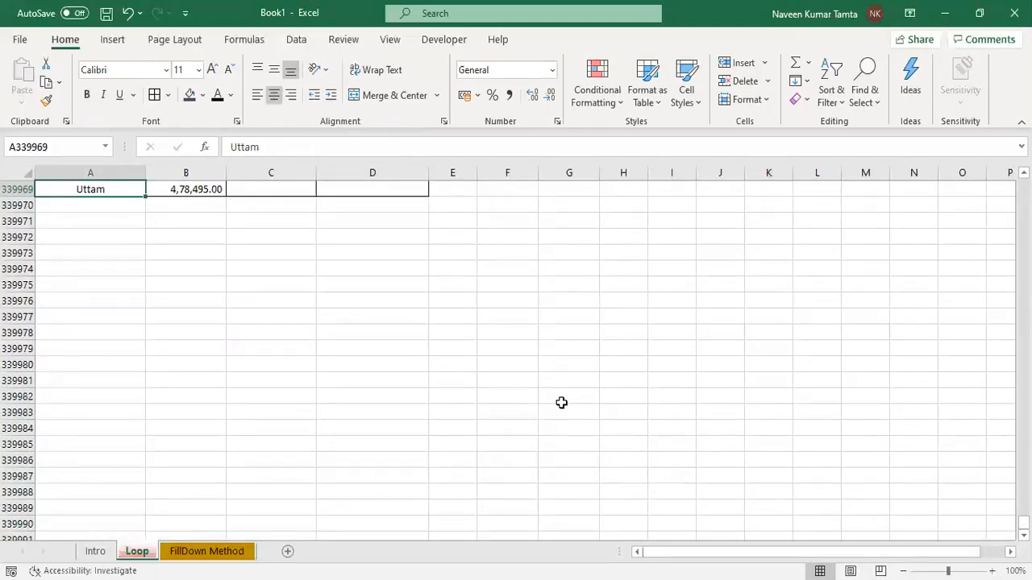
key(ctrl+Home)
key(ctrl+Down)
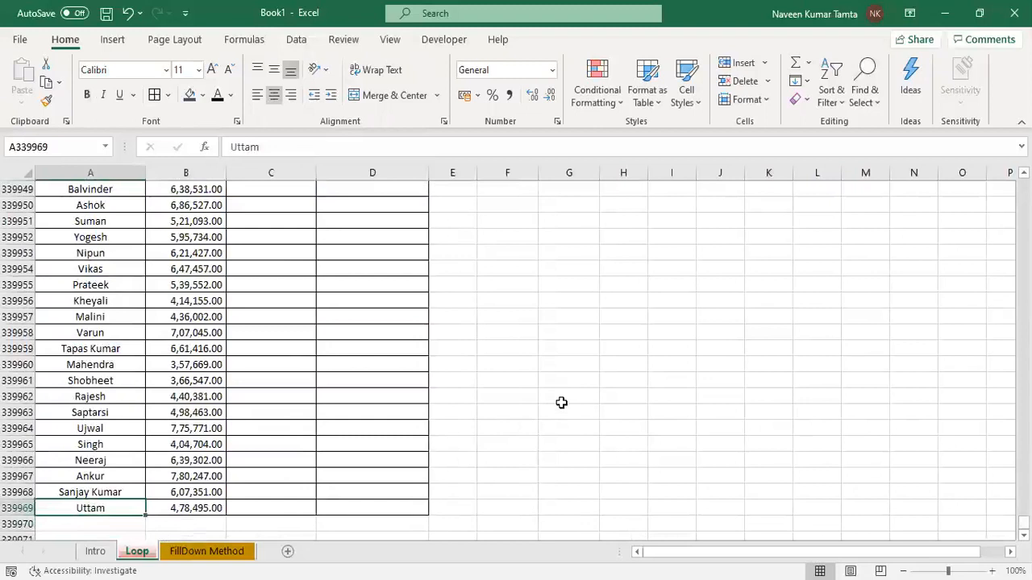
key(ctrl+Home)
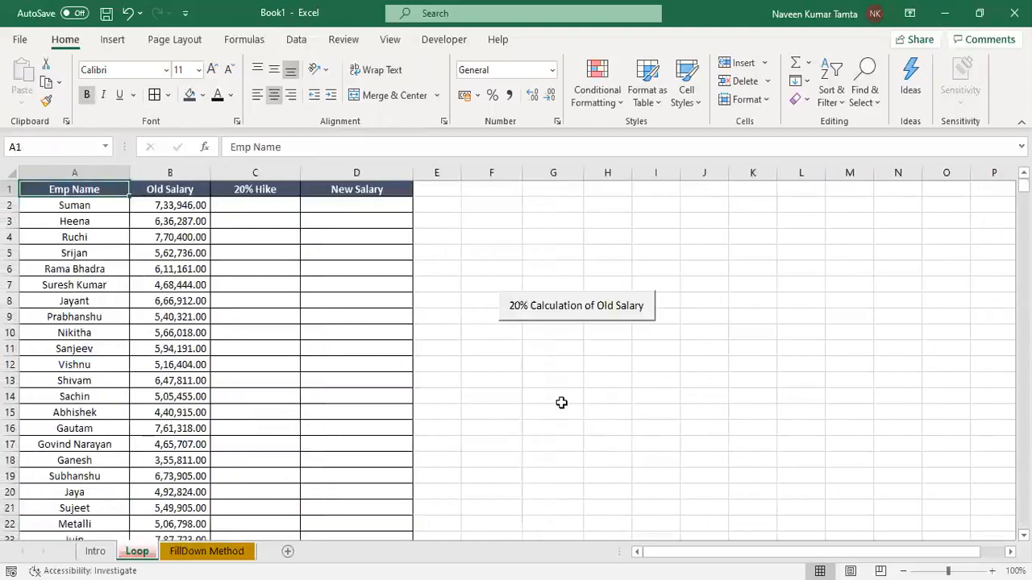
Step: Run the loop on the enlarged table with the worksheet button, and check the hike and new salary in the last rows
click(560, 311)
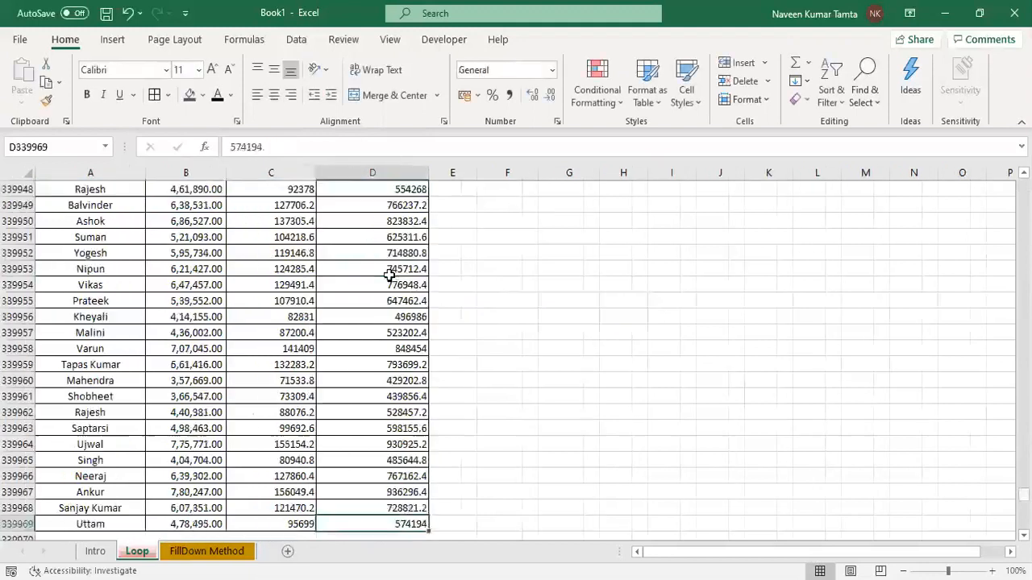
key(Up)
key(Up)
key(ctrl+Left)
key(Right)
key(Right)
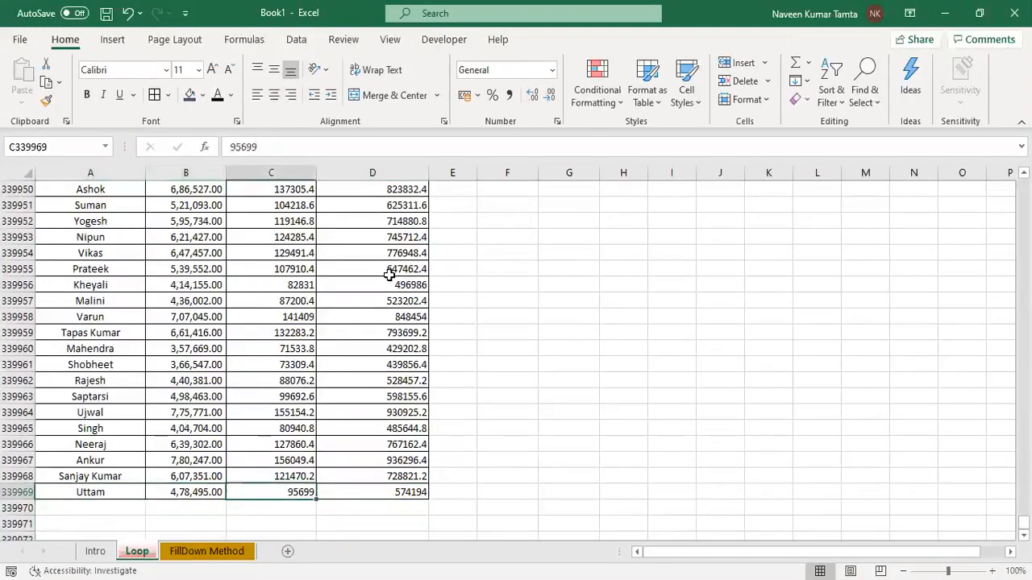
key(Left)
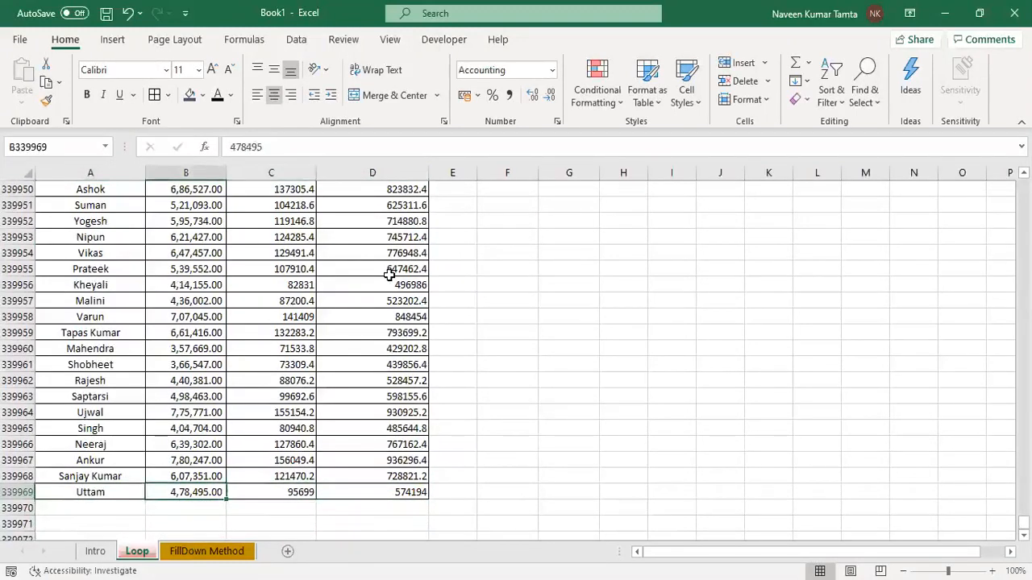
Step: Review the Old Salary, 20% Hike and New Salary columns from row 2 to the last employee, and return to cell A1
key(Left)
key(ctrl+Home)
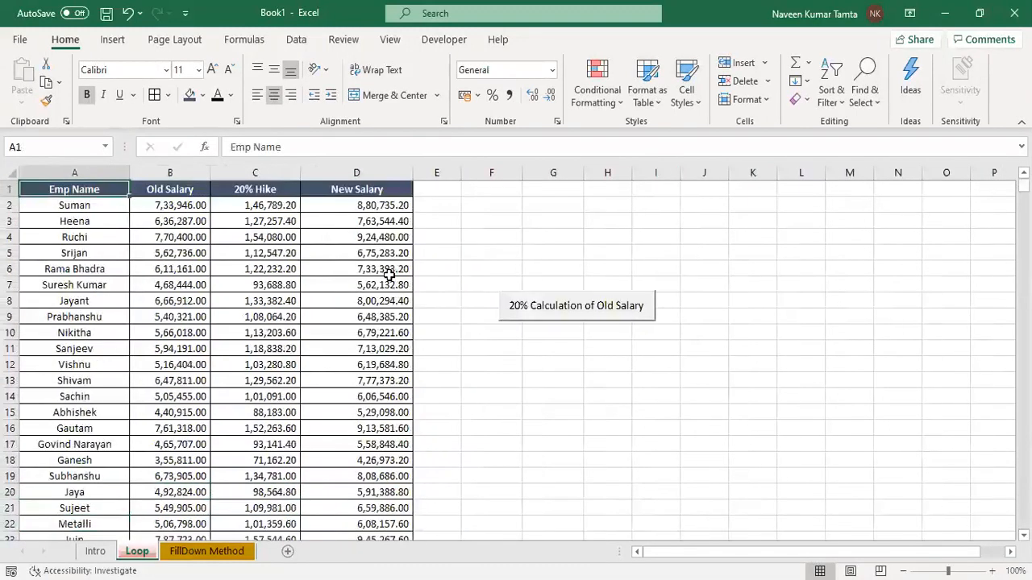
key(Down)
key(Right)
key(shift+Right)
key(shift+Right)
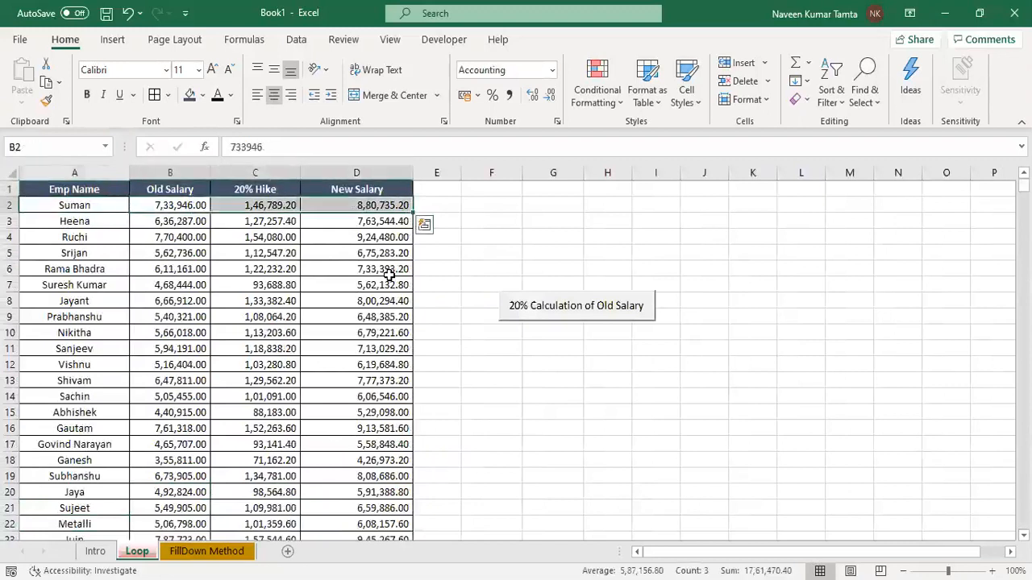
key(ctrl+shift+Down)
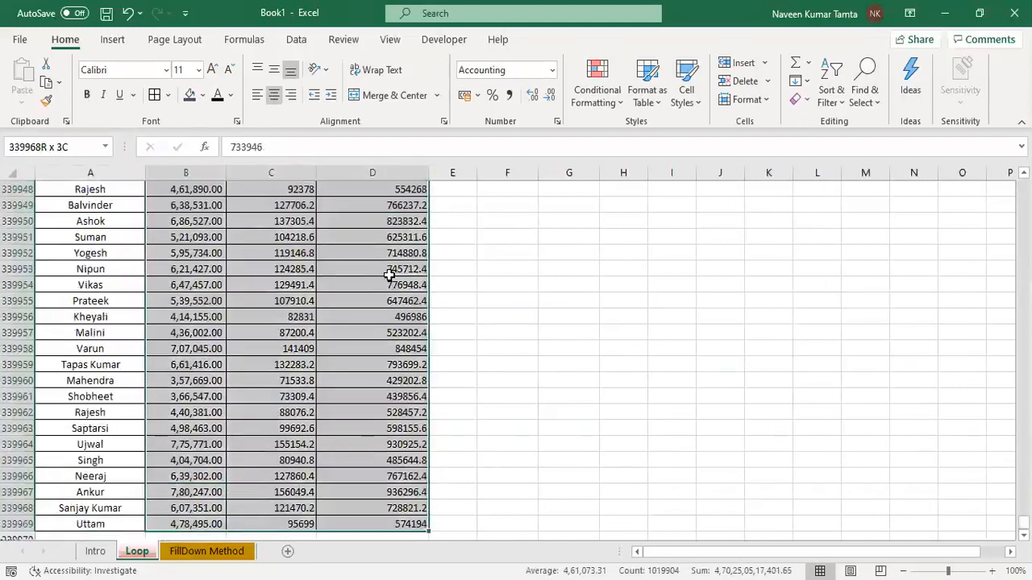
key(Up)
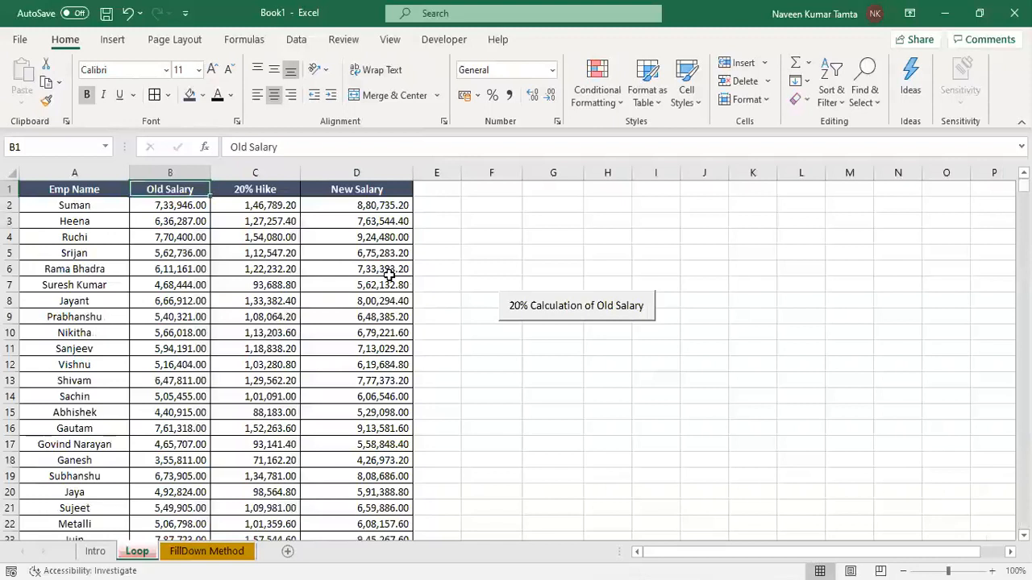
key(Left)
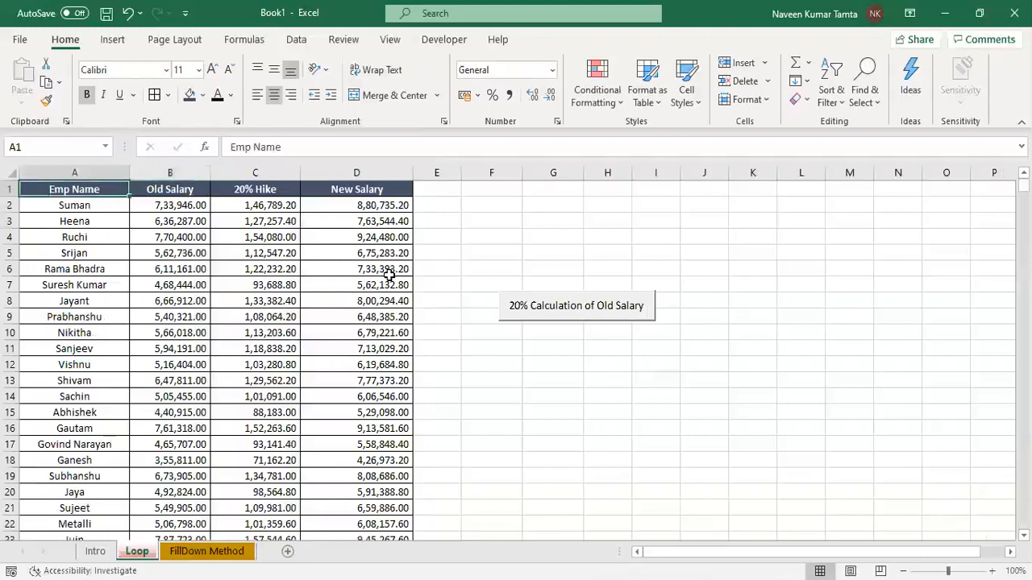
Step: Highlight the calculated 20% Hike and New Salary values from row 2 to the last row to examine the loop's output
key(Down)
key(Right)
key(Right)
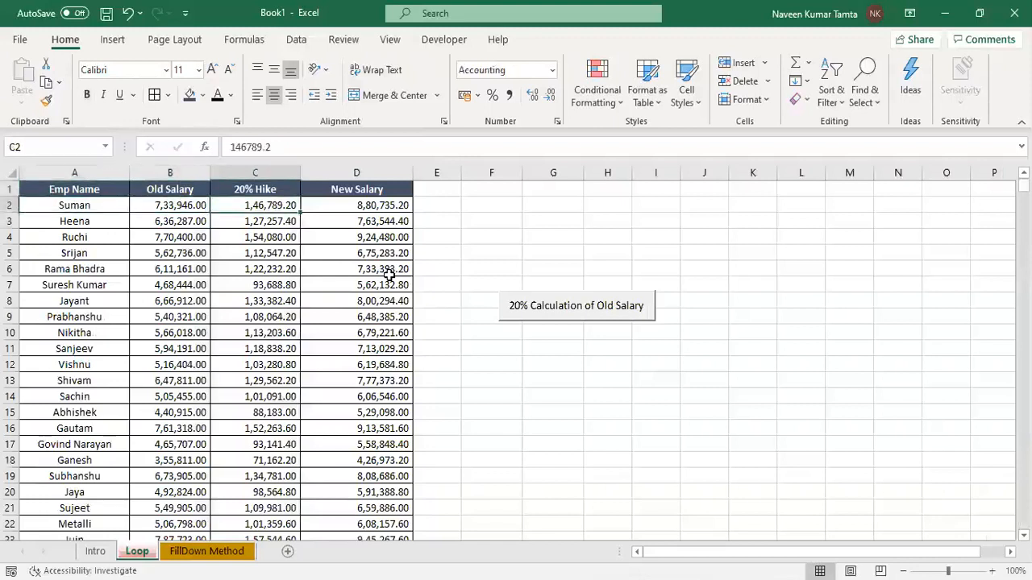
key(shift+Right)
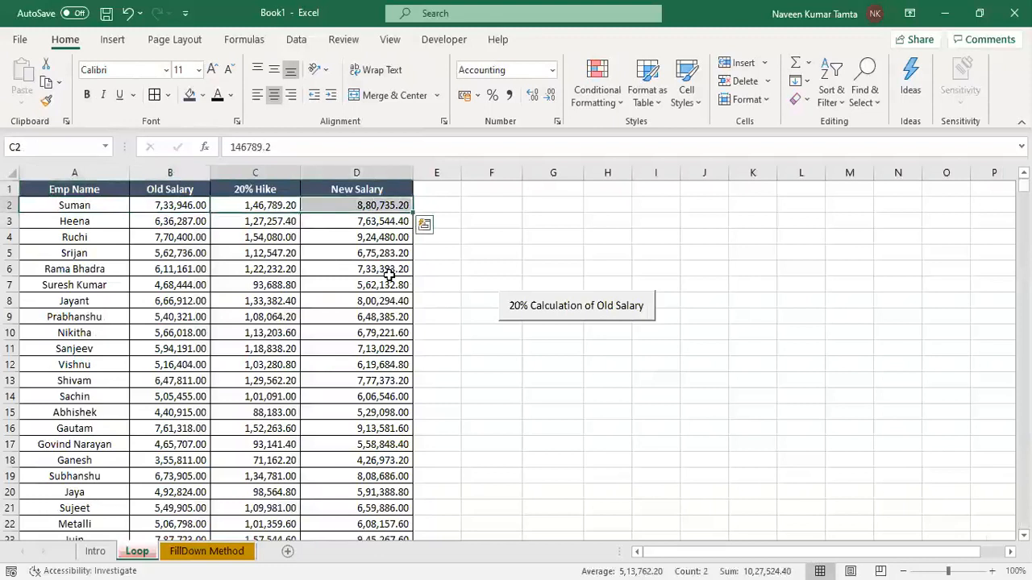
key(ctrl+shift+Down)
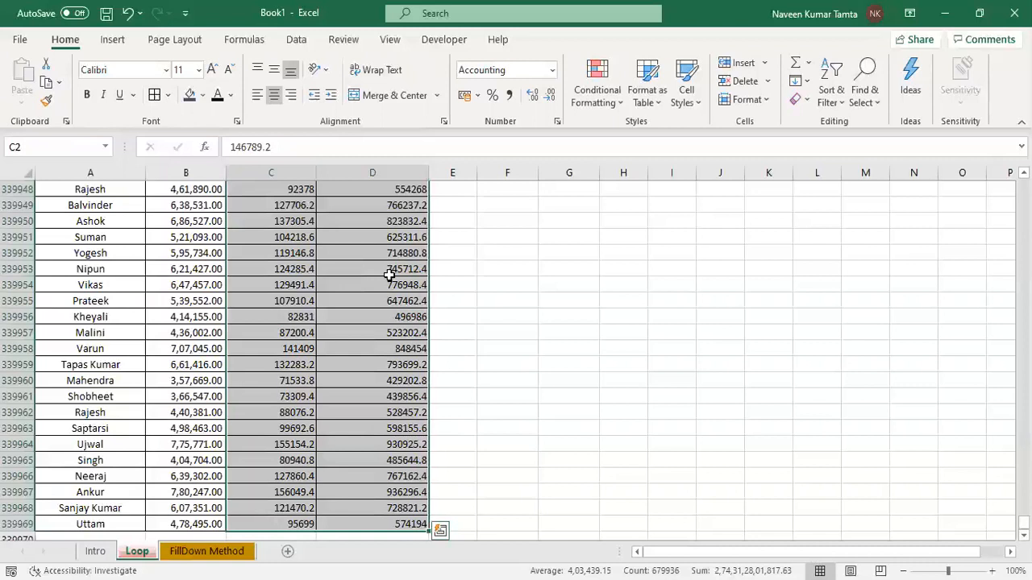
key(ctrl+Up)
key(Down)
key(shift+Right)
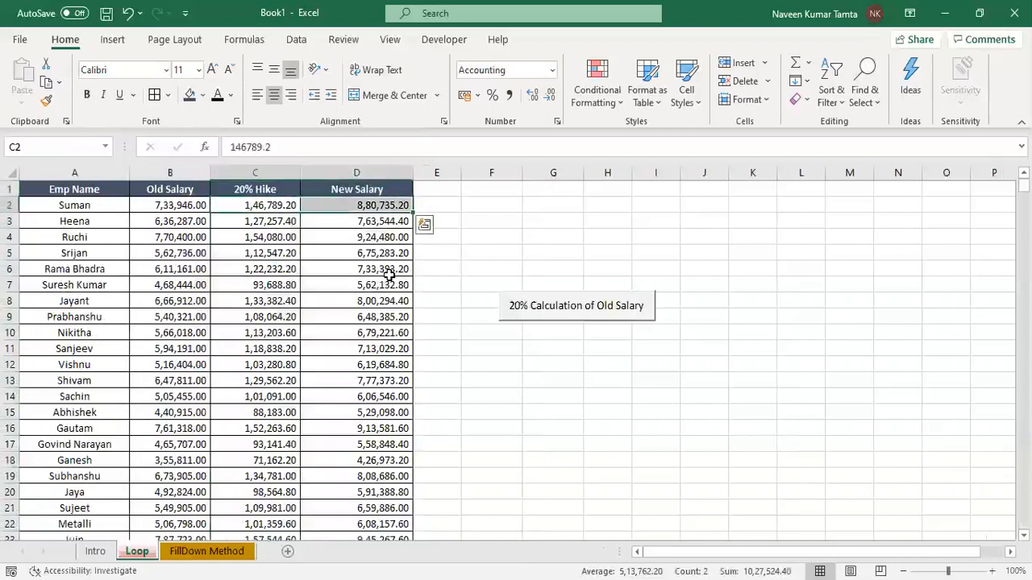
key(ctrl+shift+Down)
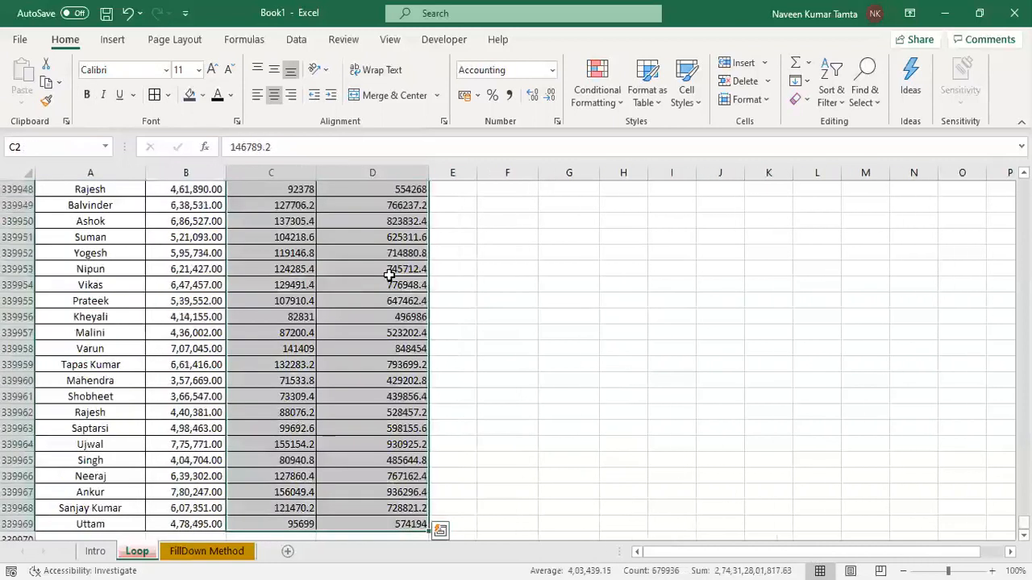
key(ctrl+Up)
key(Down)
key(shift+Right)
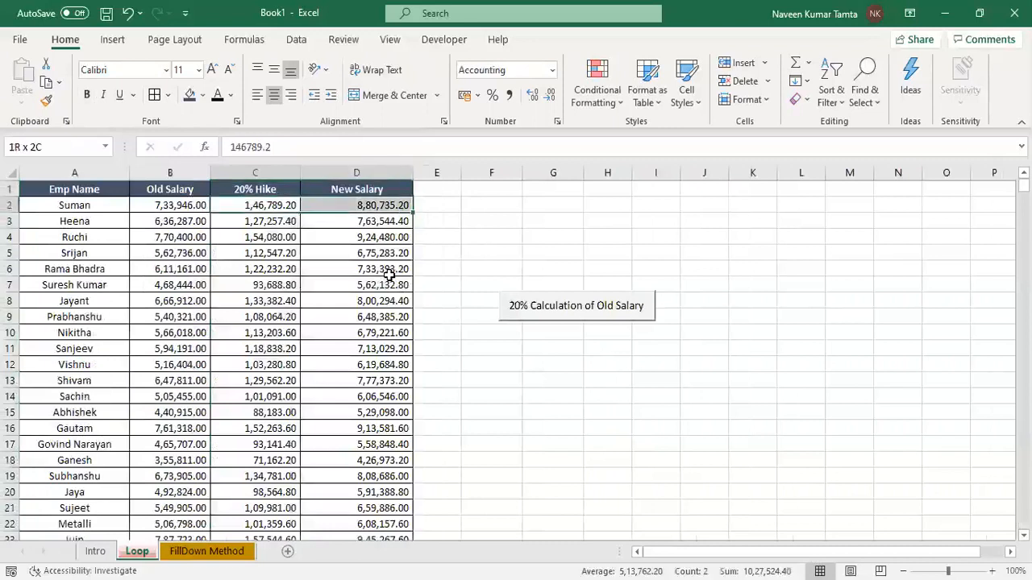
key(ctrl+shift+Down)
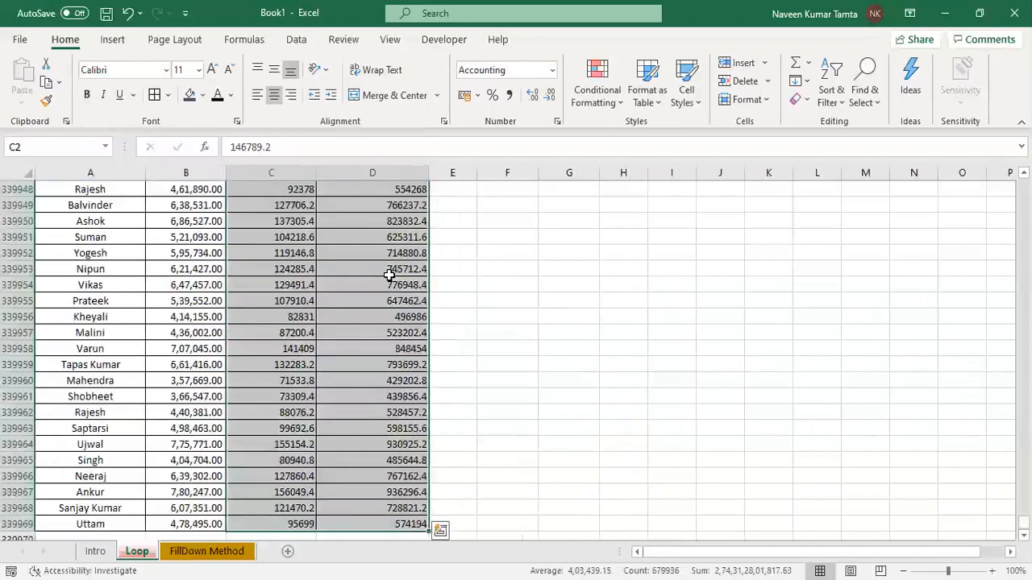
key(ctrl+Up)
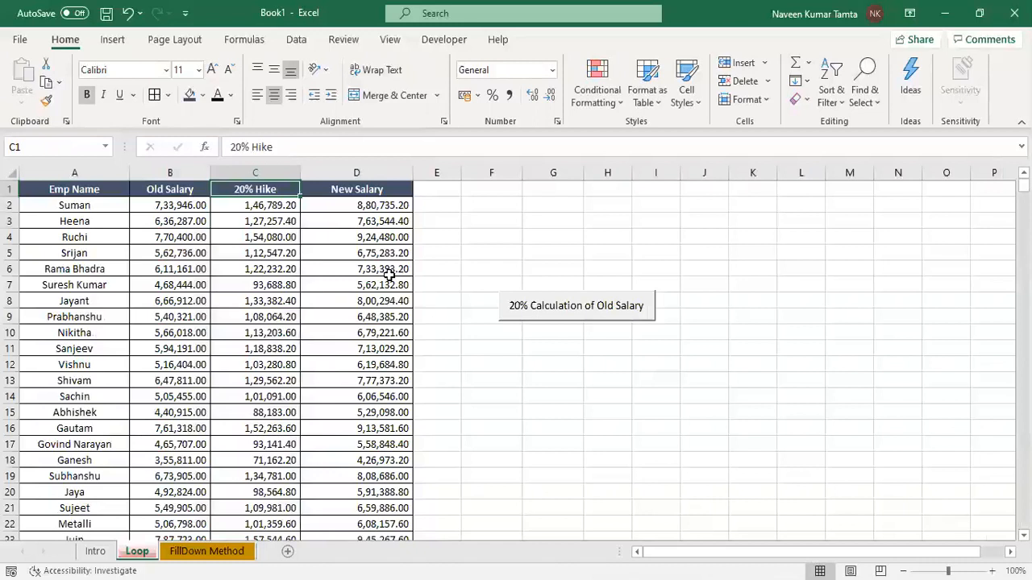
key(Down)
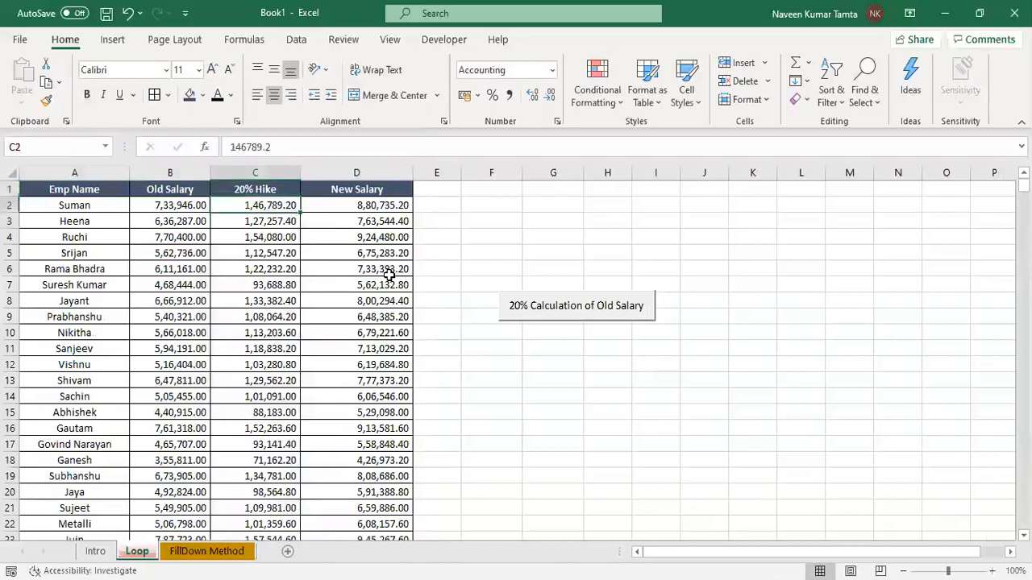
Step: Copy the full Emp Name and Old Salary list from the Loop sheet into the FillDown Method sheet at cell A1
key(ctrl+Left)
key(shift+Right)
key(Up)
key(shift+Right)
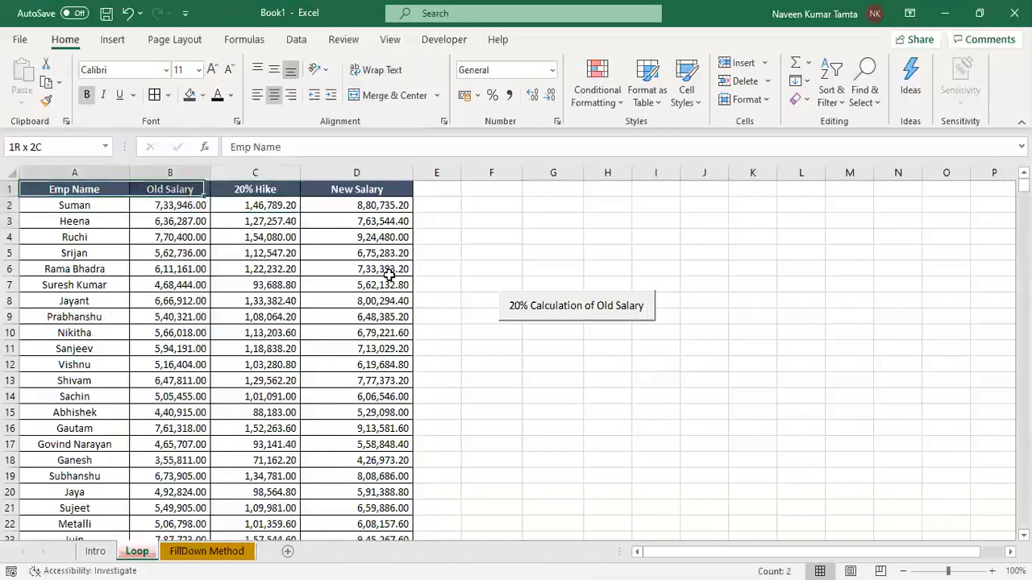
key(ctrl+shift+Down)
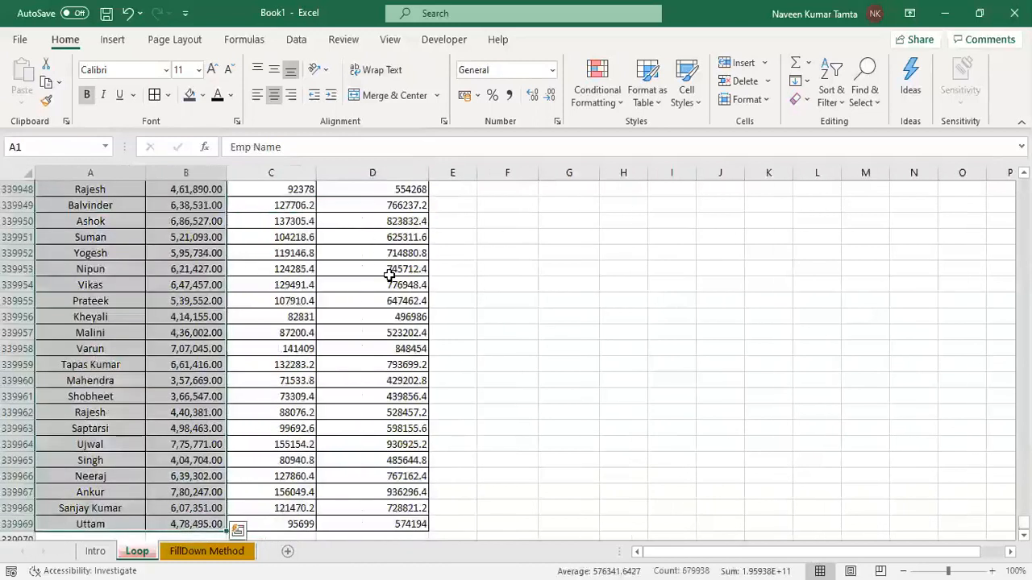
key(ctrl+c)
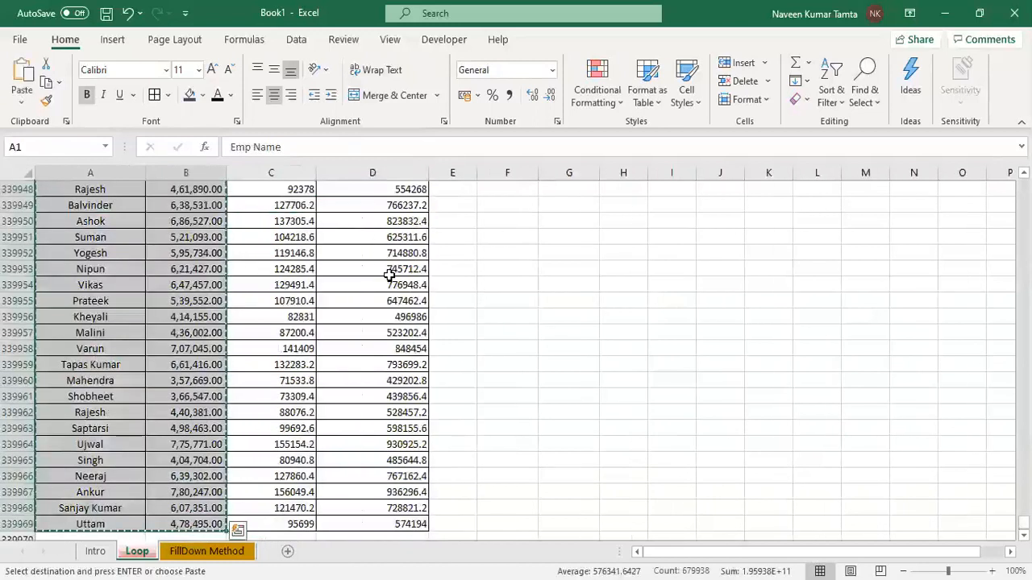
key(ctrl+Page_Down)
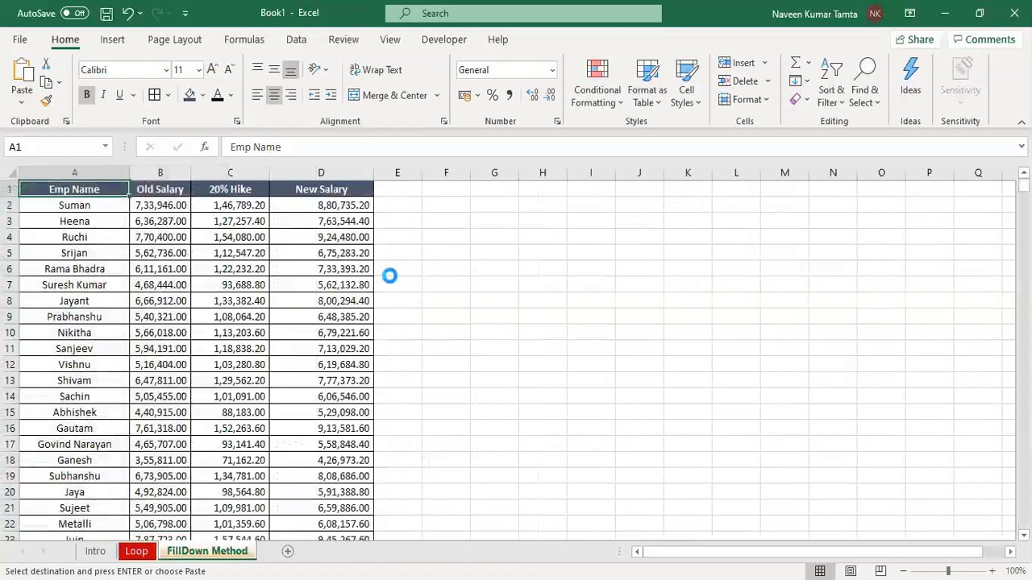
key(Return)
Step: Clear all 20% Hike and New Salary values below the headers on the FillDown Method sheet
key(Right)
key(Right)
key(Down)
key(shift+Right)
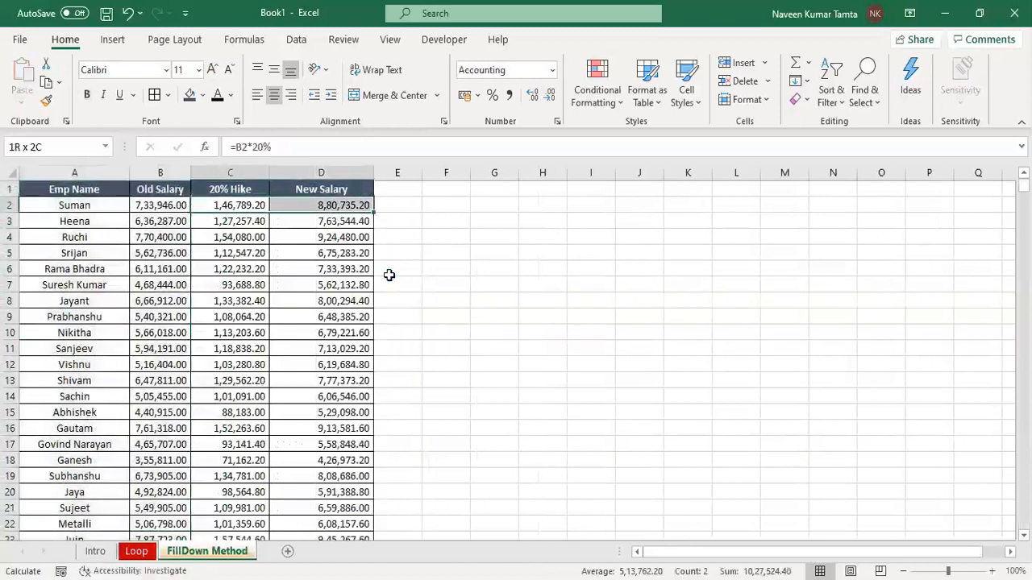
key(ctrl+shift+Down)
key(Delete)
Step: Check how far down the pasted employee list extends on the FillDown Method sheet, and return to cell A1
key(Left)
key(Left)
key(Right)
key(ctrl+Down)
key(Down)
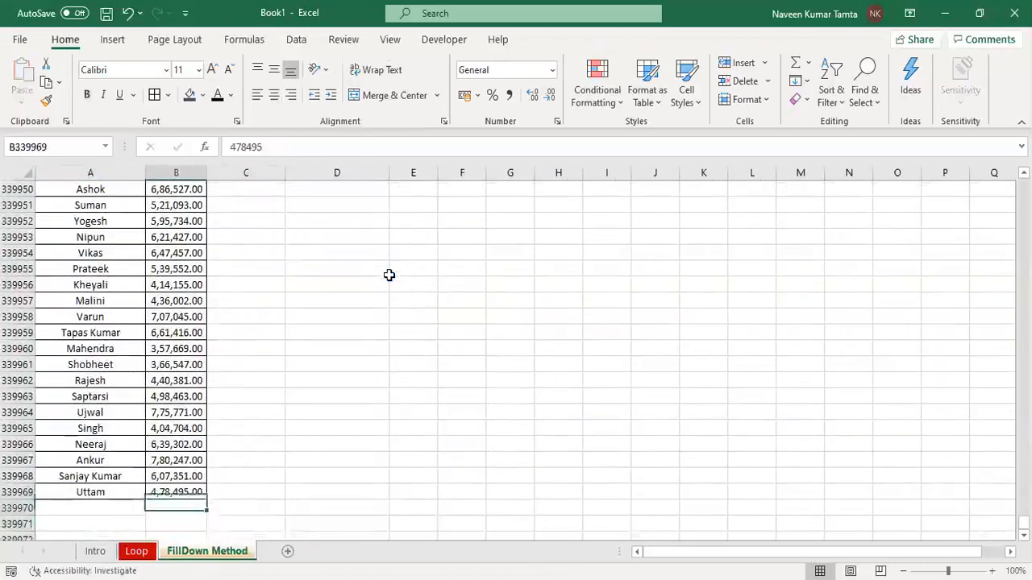
key(ctrl+Up)
key(ctrl+Up)
key(Left)
key(ctrl+shift+Right)
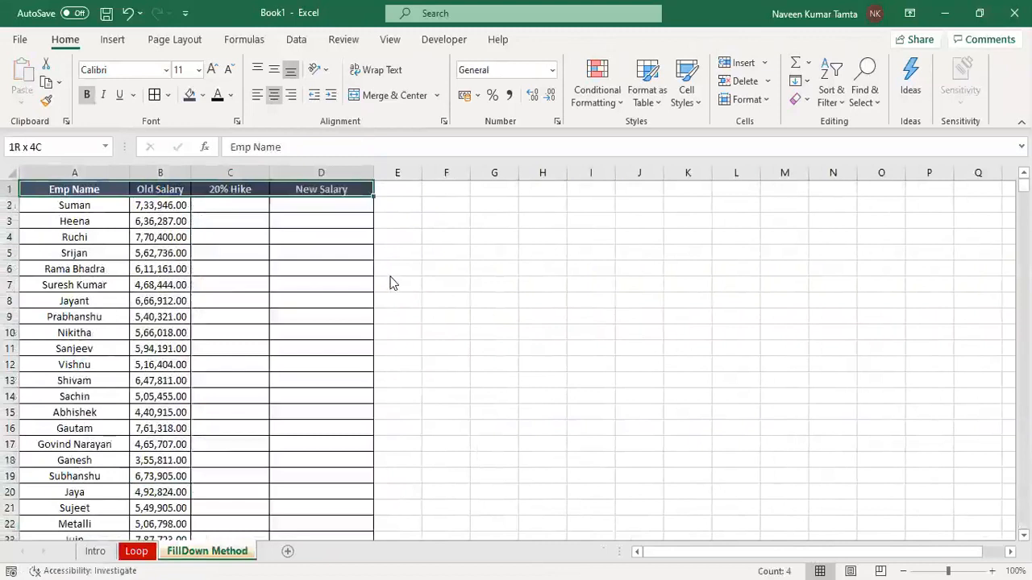
key(ctrl+shift+Down)
key(ctrl+Home)
key(ctrl+shift+Right)
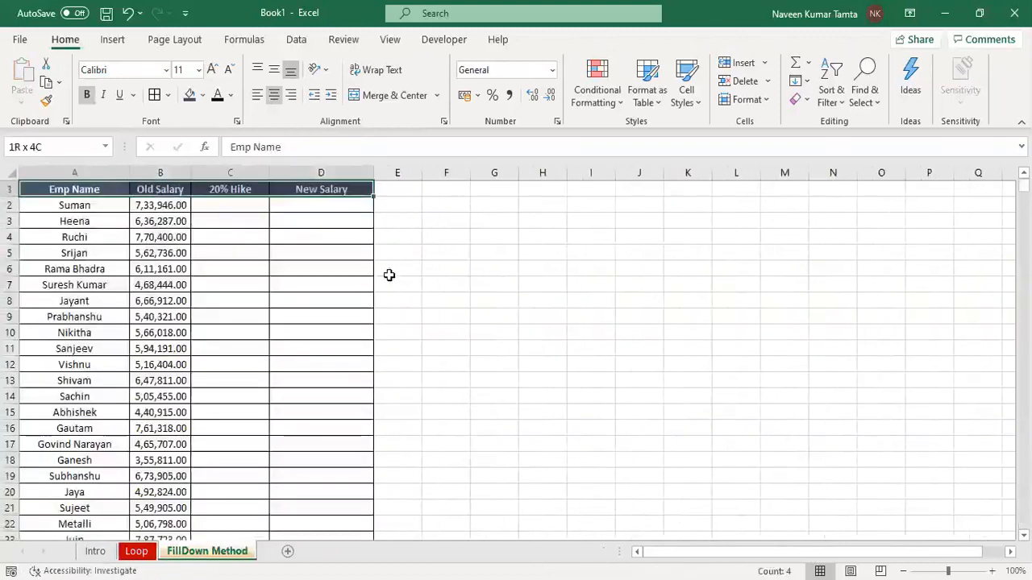
key(ctrl+Home)
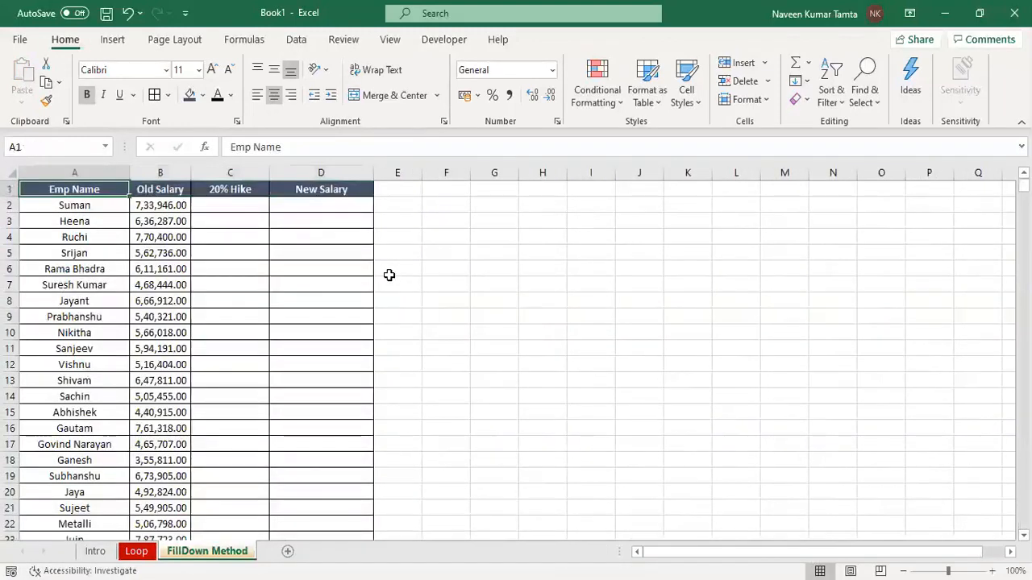
Step: Return to the top of the Loop sheet and view its button's loop code in the Visual Basic editor
click(136, 551)
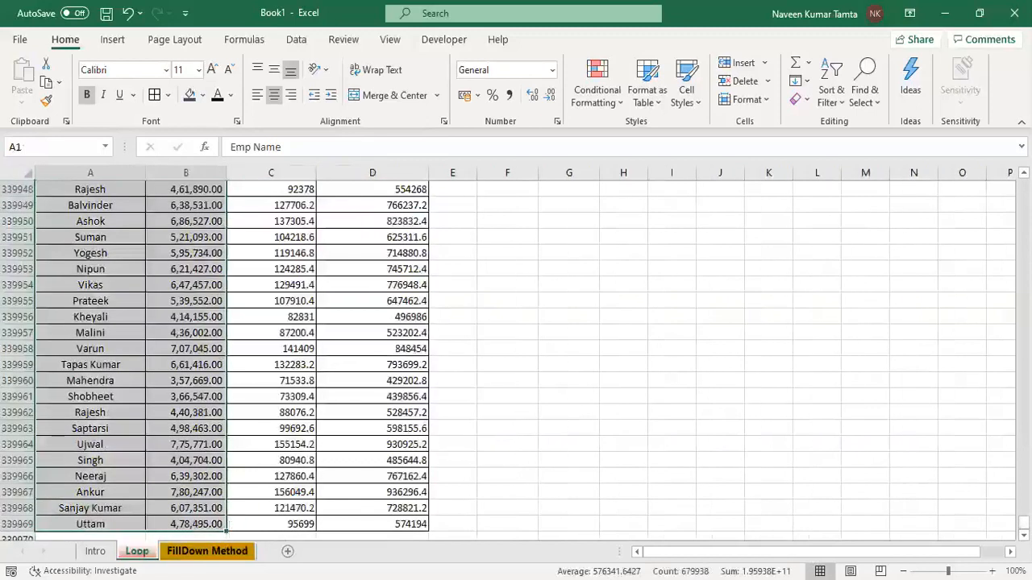
key(ctrl+Home)
key(alt+F11)
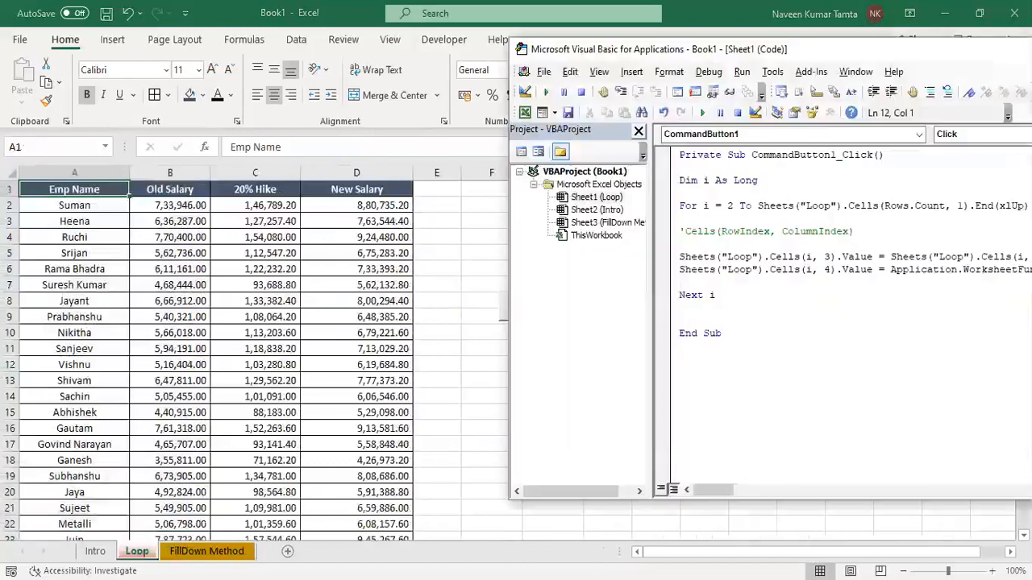
Step: Draw an ActiveX command button about 128 wide and 33 high beside the table on the FillDown Method sheet, around columns F to H
click(207, 551)
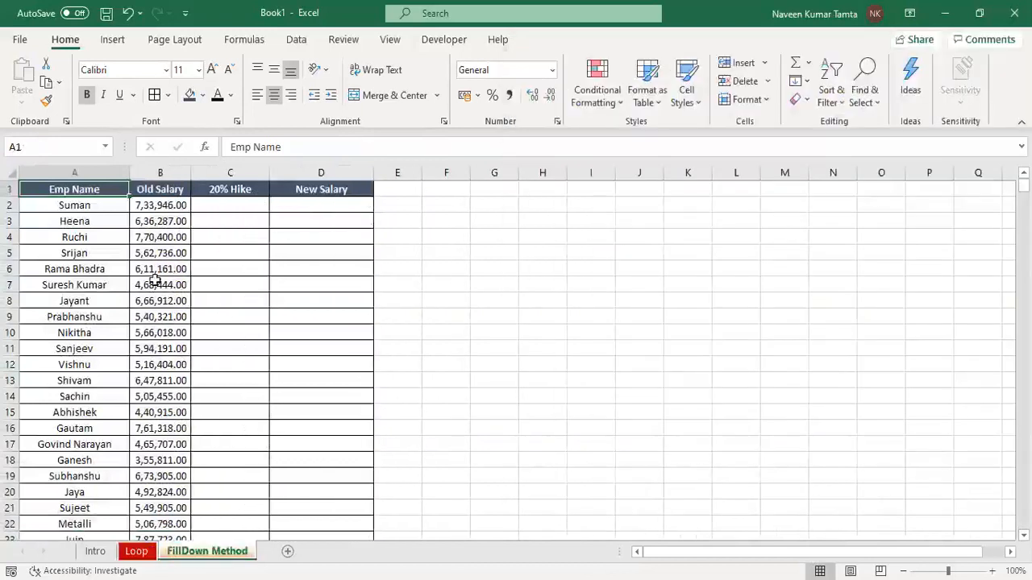
click(430, 42)
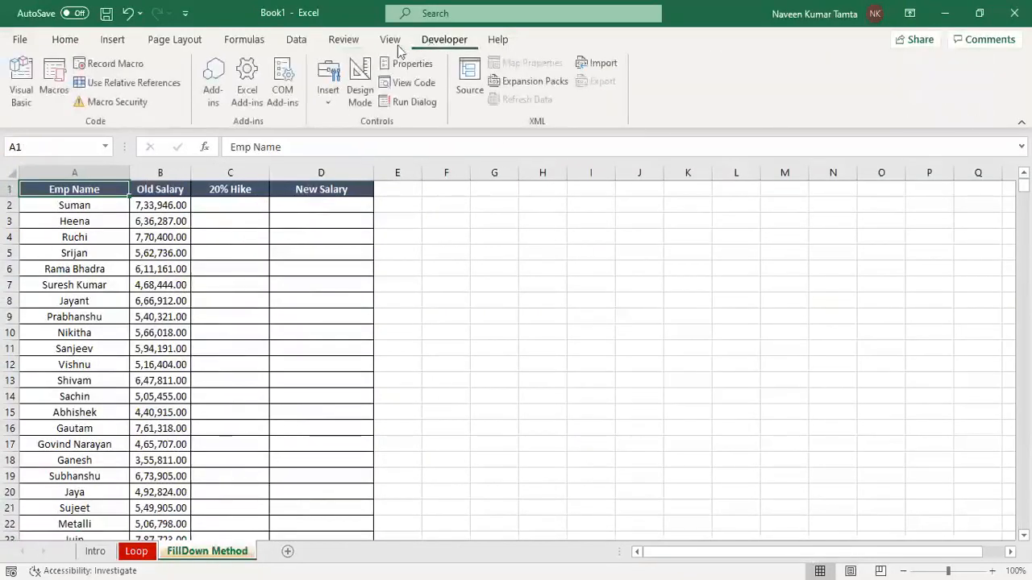
click(332, 105)
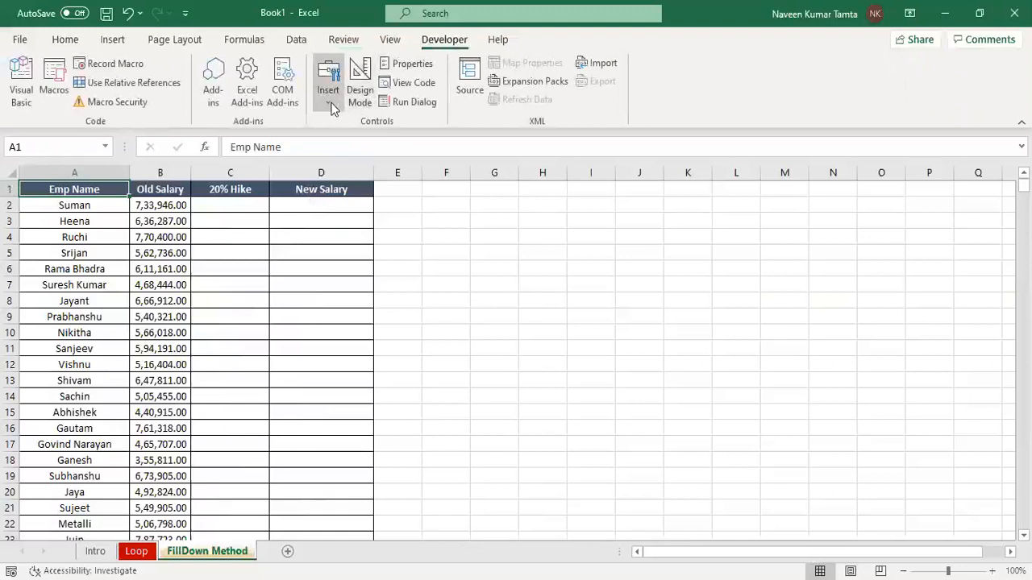
click(318, 207)
mouse_move(424, 196)
mouse_down()
mouse_move(440, 230)
mouse_move(556, 231)
mouse_up()
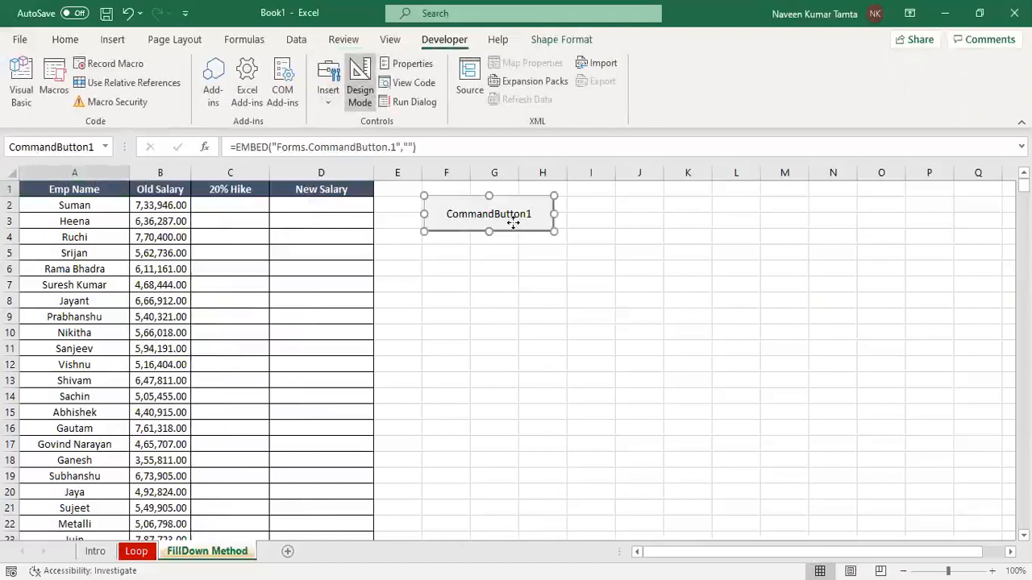
Step: Set the new command button's caption to FilldownMethod
right_click(515, 226)
click(554, 306)
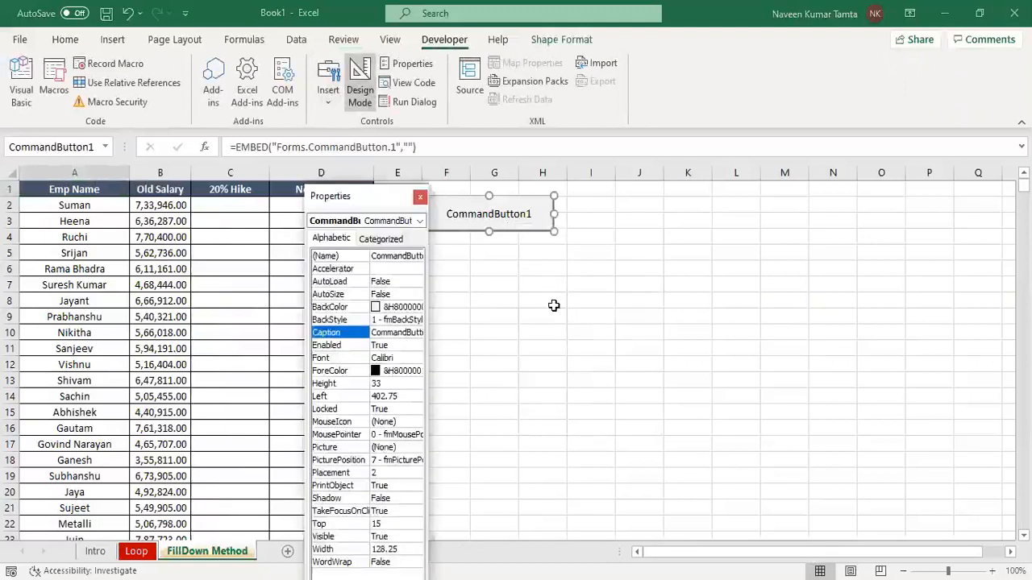
text(Filldo)
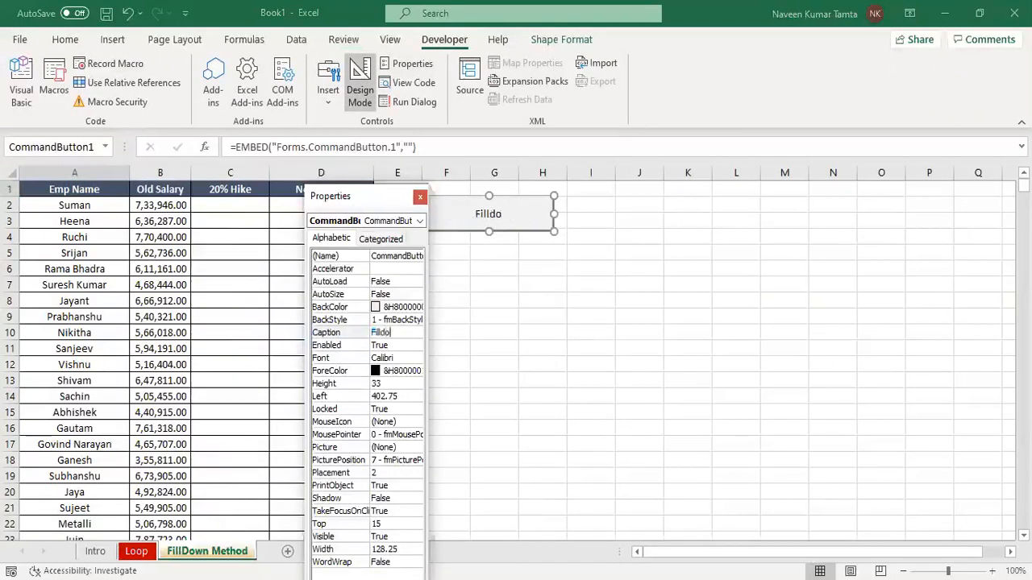
text(wnMethod)
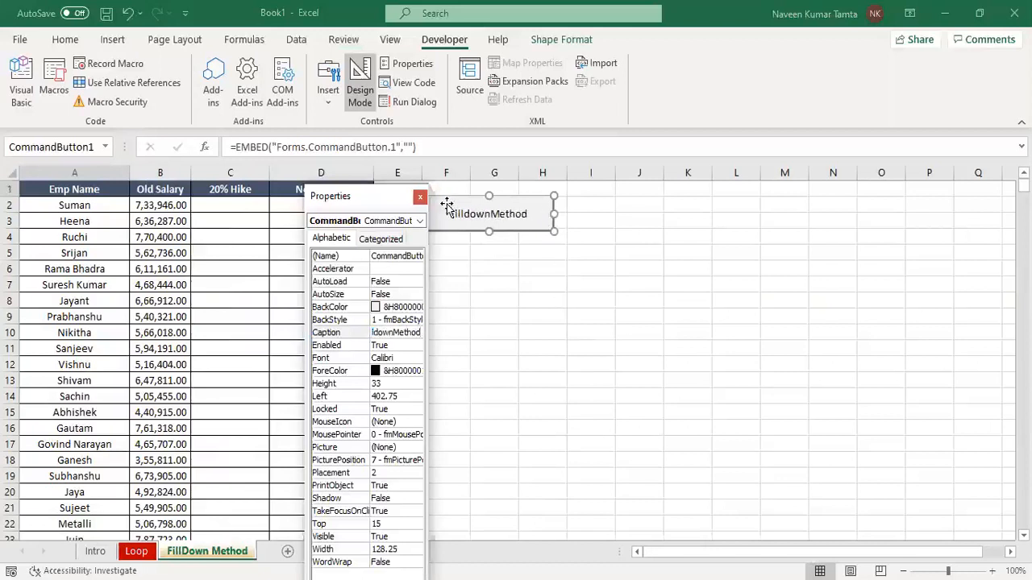
click(420, 196)
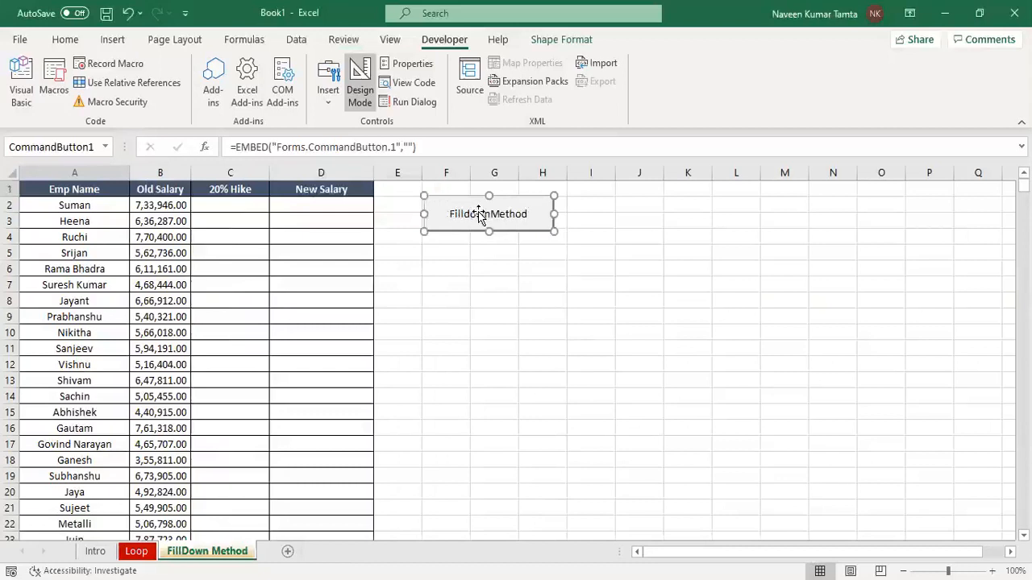
Step: Open the FilldownMethod button's click procedure for editing and reposition the code editor window beside the employee table
double_click(479, 214)
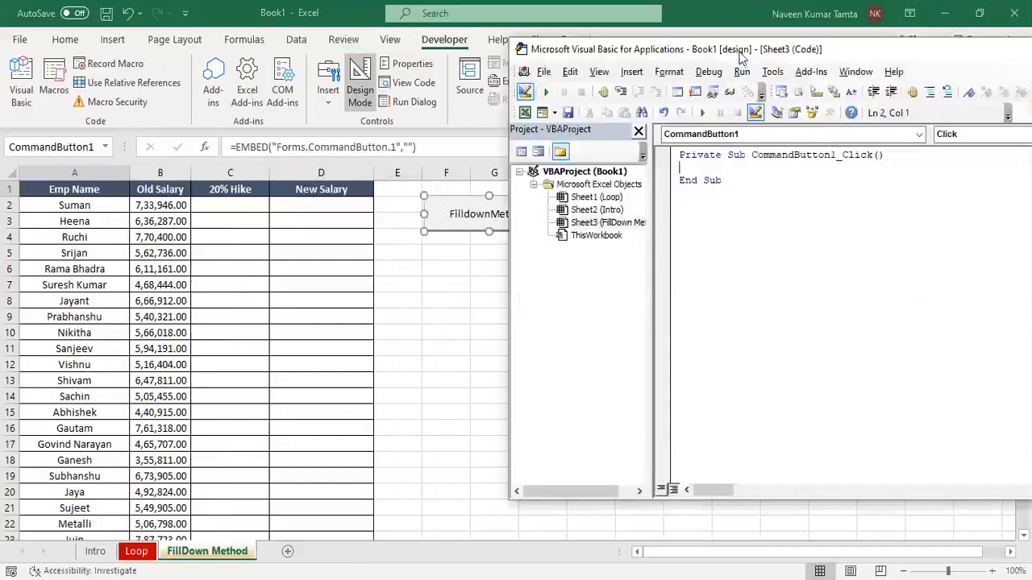
drag(740, 51, 612, 27)
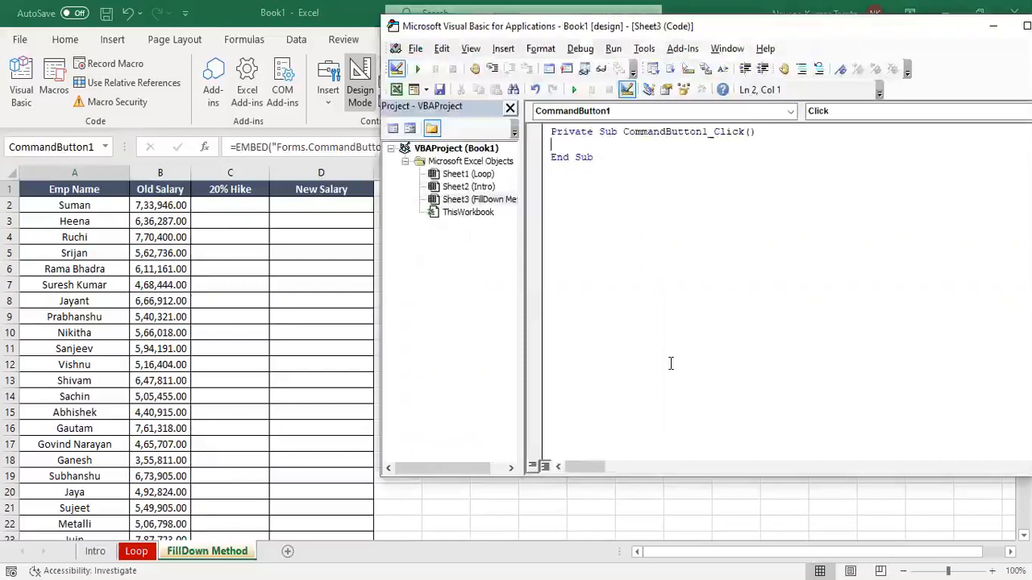
Step: Declare LastRow As Long and Rng1 As Range in the FilldownMethod button's click procedure
text(dim LastRow)
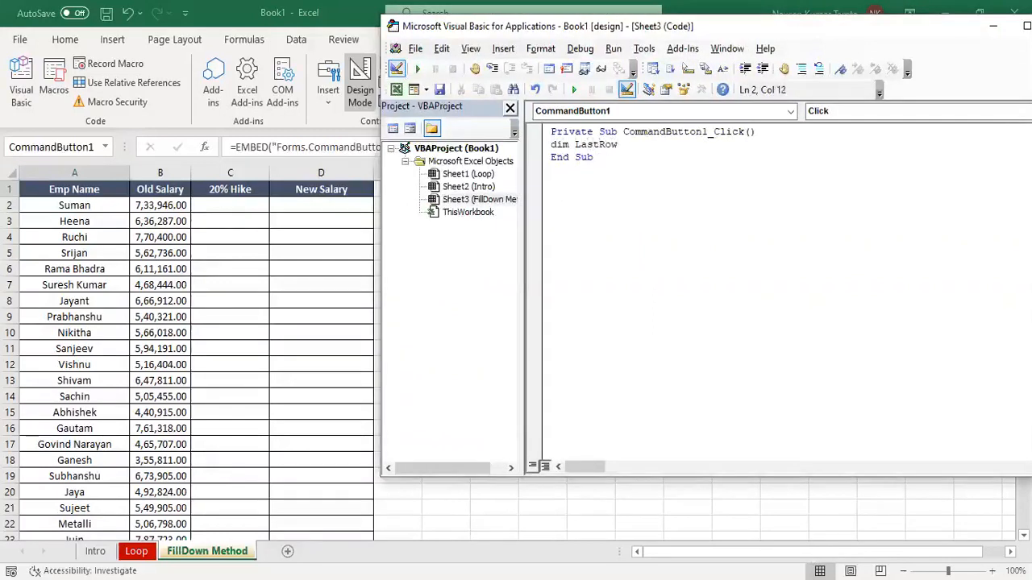
text( as lo)
key(Tab)
key(Return)
text(dim R)
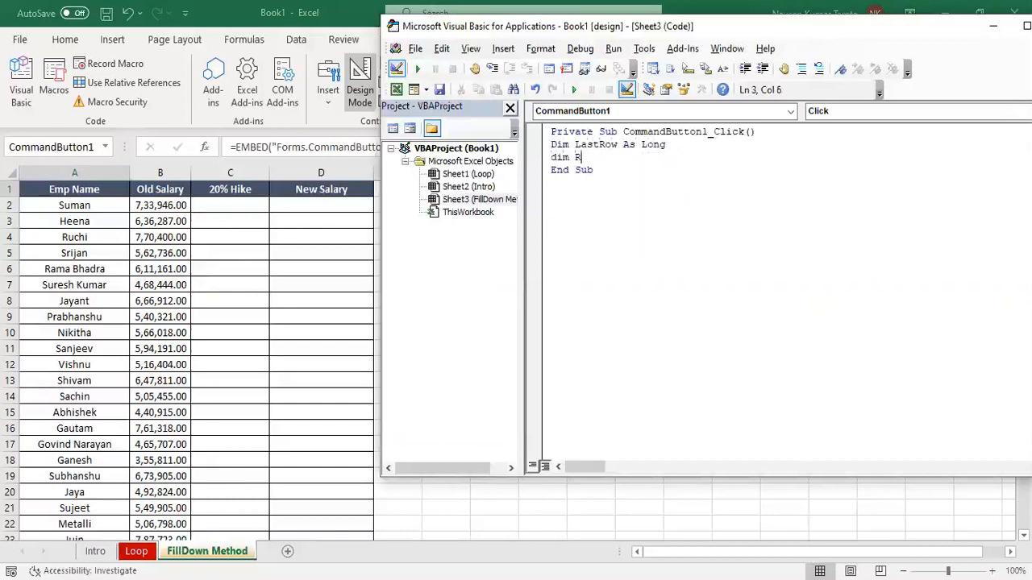
text(ng1 as ran)
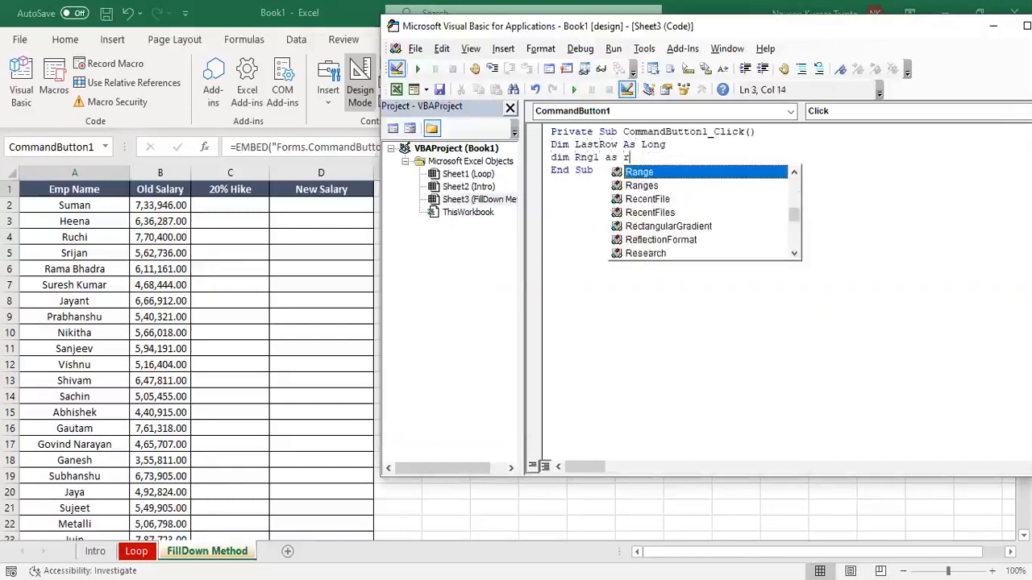
key(Return)
Step: Duplicate the Rng1 declaration as Dim Rng2 As Range and add blank lines beneath it
key(Up)
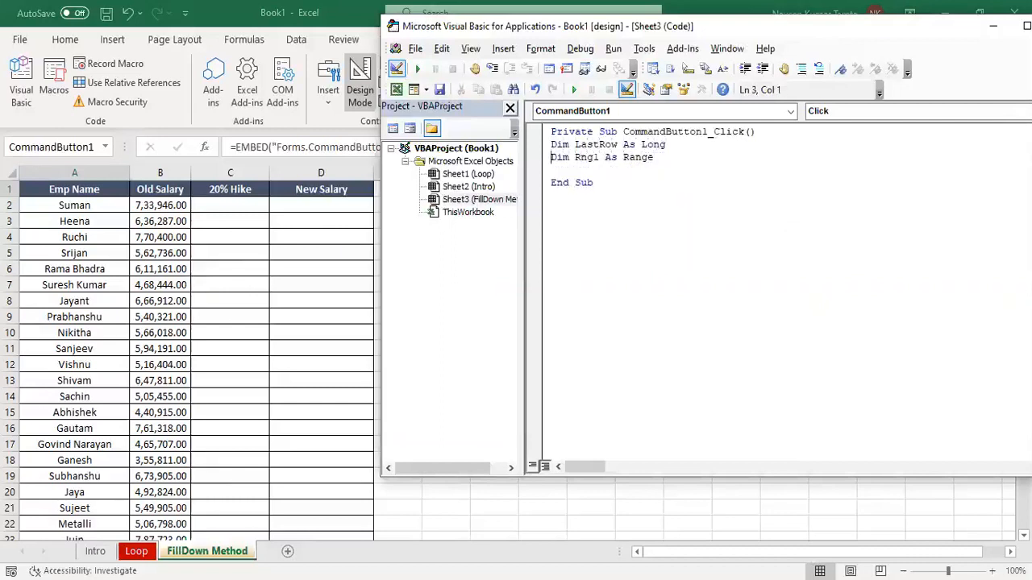
key(ctrl+shift+Right)
key(ctrl+shift+Right)
key(ctrl+shift+Right)
key(shift+End)
key(ctrl+c)
key(Down)
key(ctrl+v)
key(ctrl+Left)
key(ctrl+Left)
key(Left)
key(BackSpace)
text(2)
key(ctrl+Right)
key(ctrl+Right)
key(Return)
key(Return)
key(Return)
key(Return)
key(Return)
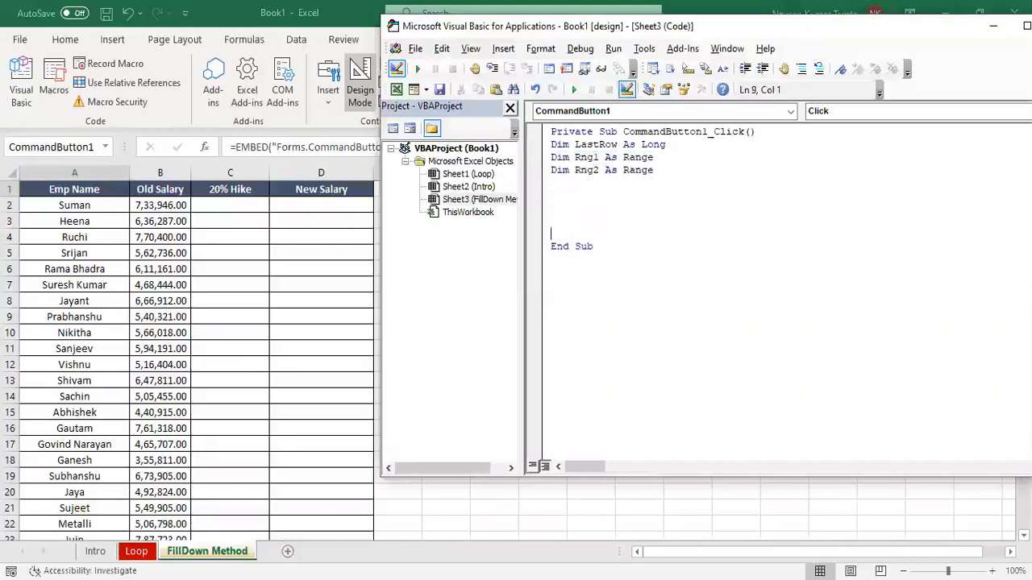
Step: Highlight the LastRow variable name in its declaration line
key(Up)
key(Up)
key(Up)
key(Up)
key(Up)
key(Up)
key(Up)
key(ctrl+Right)
key(ctrl+shift+Right)
key(ctrl+shift+Right)
key(ctrl+shift+Right)
key(Down)
key(Up)
key(ctrl+Left)
key(ctrl+Left)
key(ctrl+Left)
key(ctrl+shift+Right)
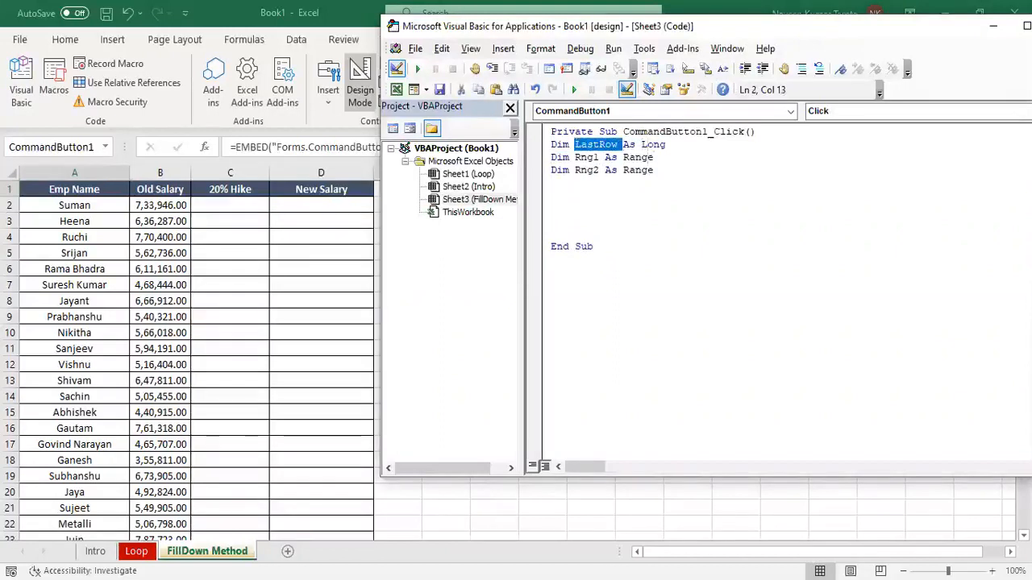
key(shift+Left)
Step: Examine the last filled row of the employee table on the FillDown Method sheet and return to the code
key(alt+F11)
click(177, 223)
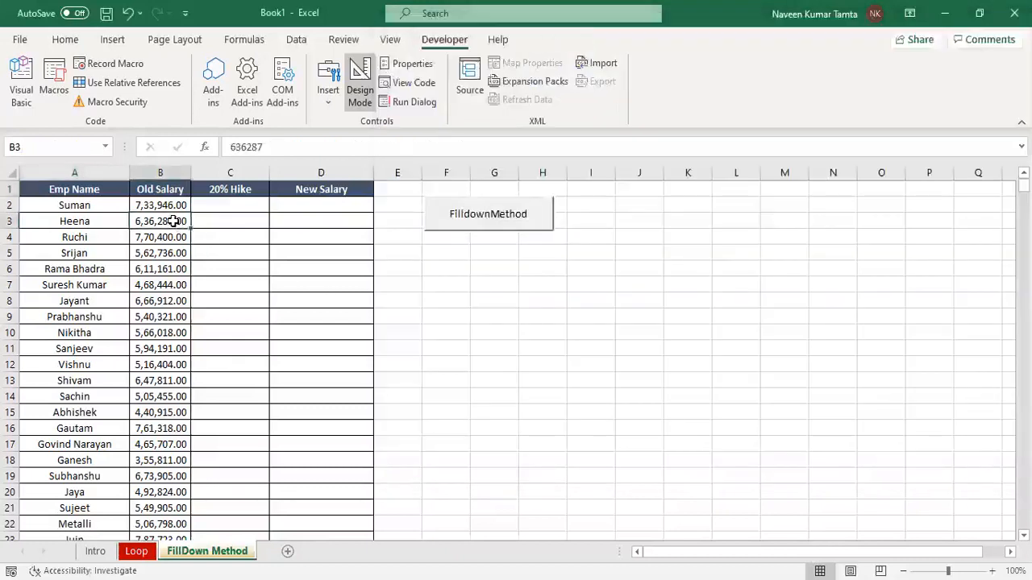
key(ctrl+Down)
key(Down)
key(Up)
key(Left)
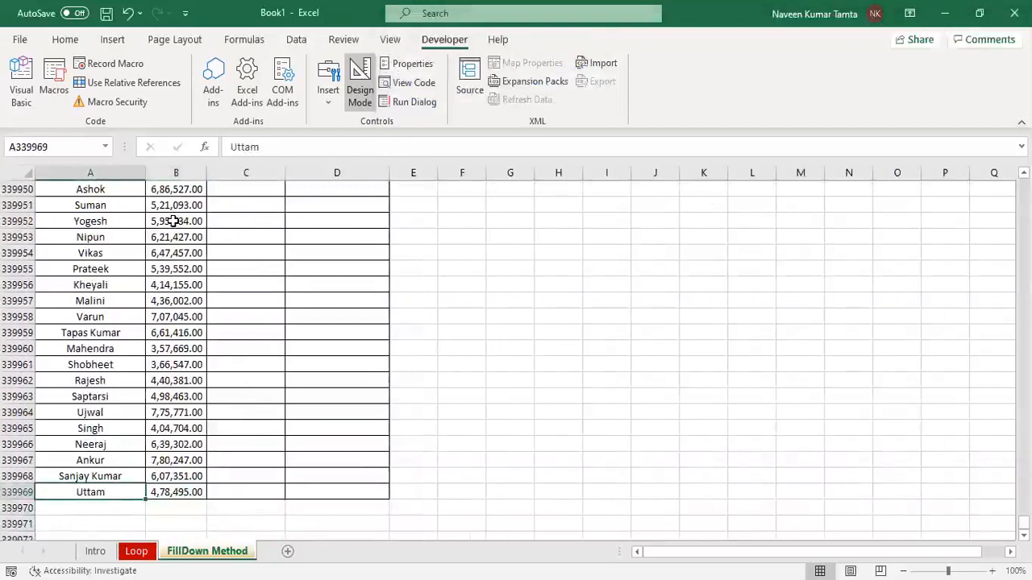
key(ctrl+Home)
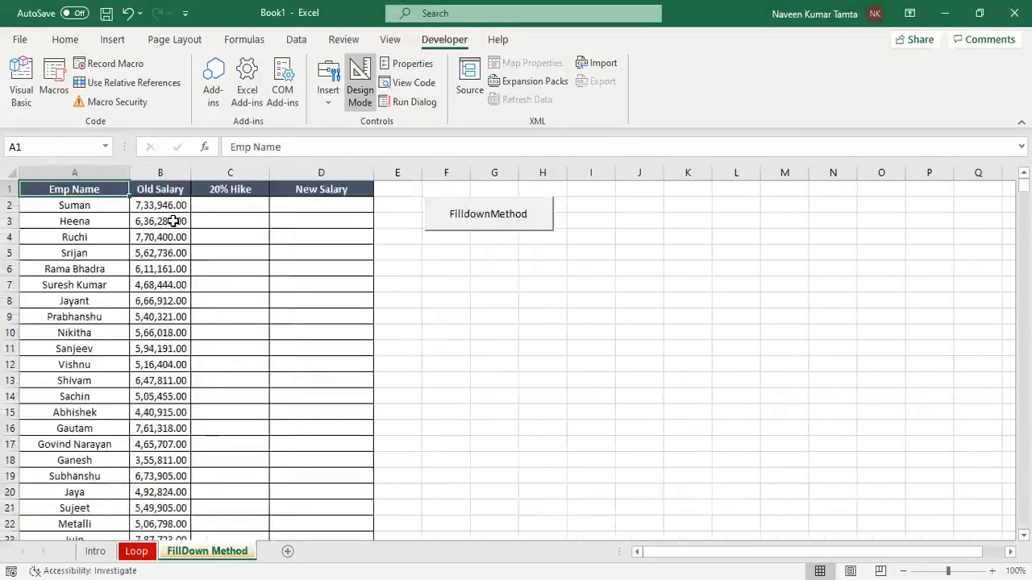
key(ctrl+Down)
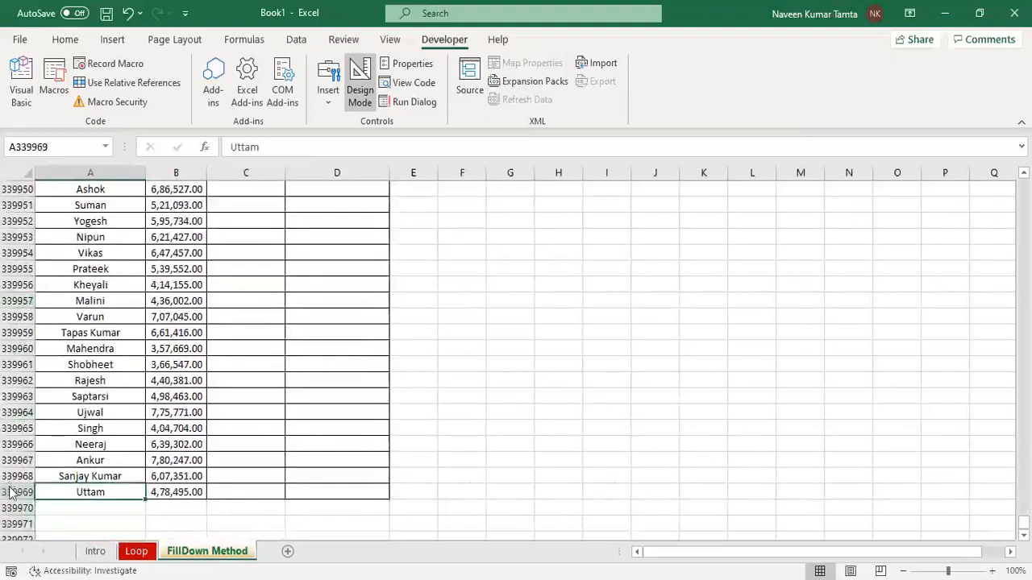
key(alt+F11)
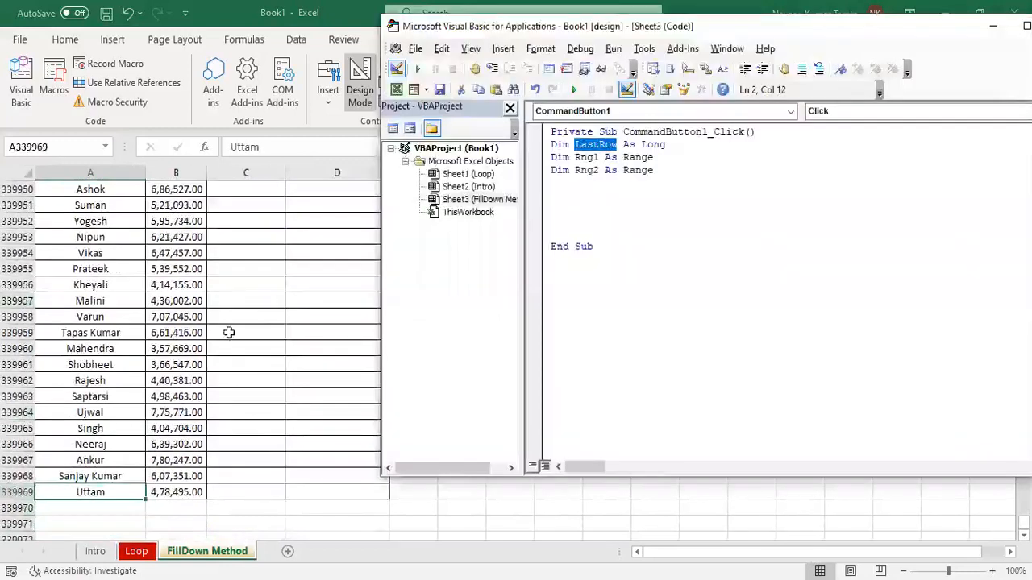
Step: Copy the last-row expression Sheets("Loop").Cells(Rows.Count, 1).End(xlUp).Row from the For line in the Loop sheet's code
click(587, 207)
click(484, 175)
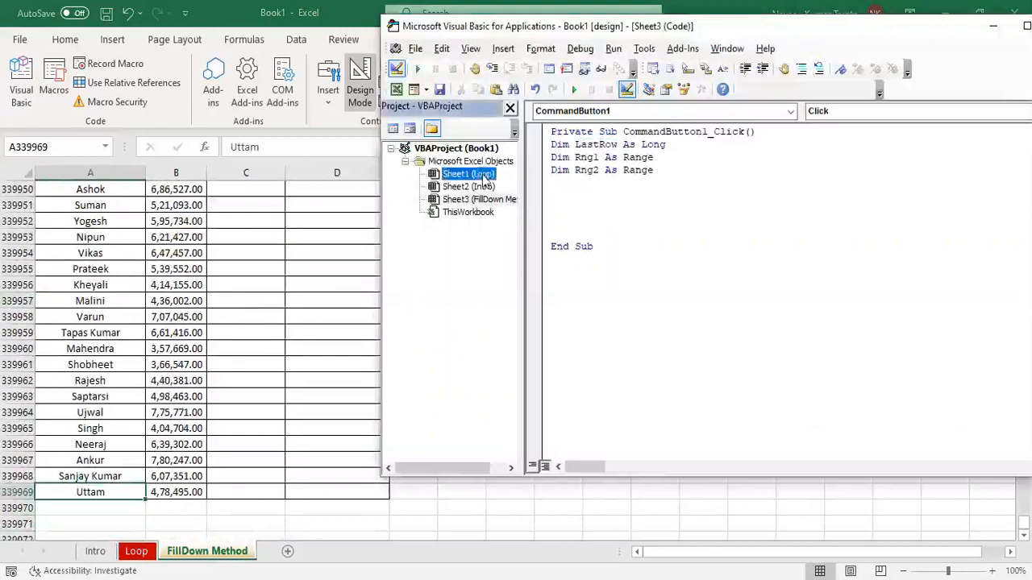
double_click(485, 174)
click(630, 182)
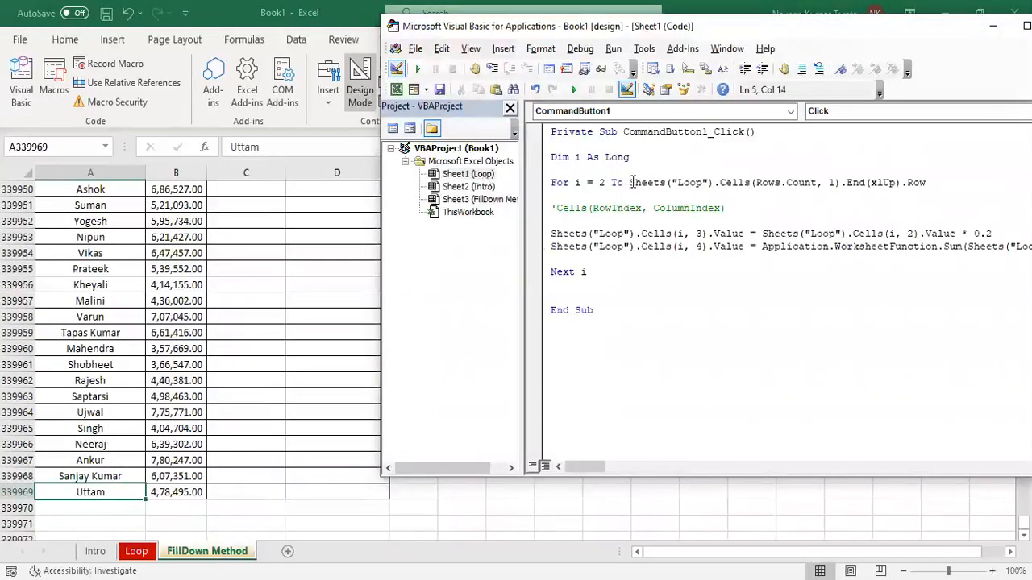
key(shift+End)
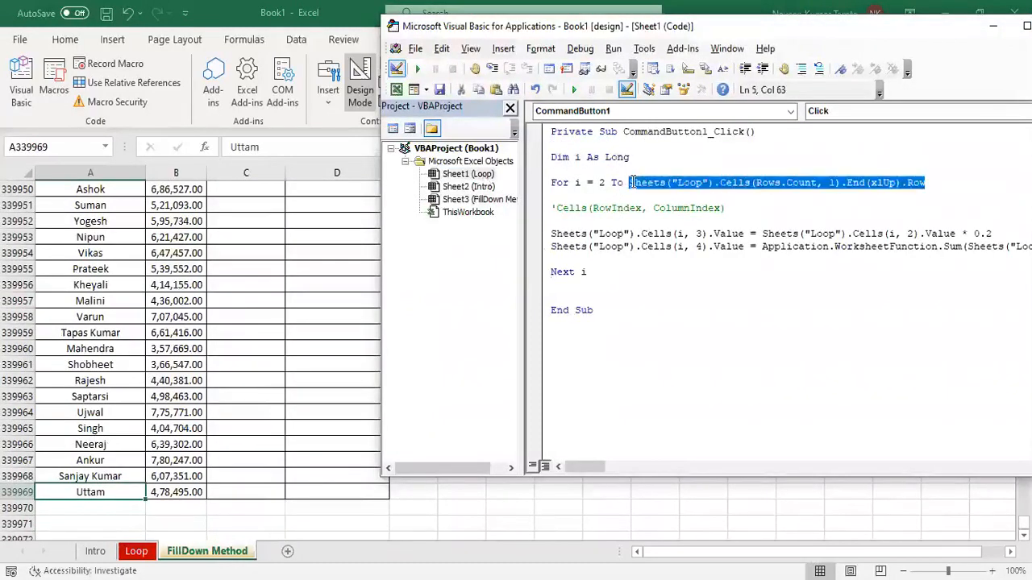
Step: Assign the copied last-row expression to LastRow in the FillDown Method sheet's click procedure
double_click(487, 200)
key(Down)
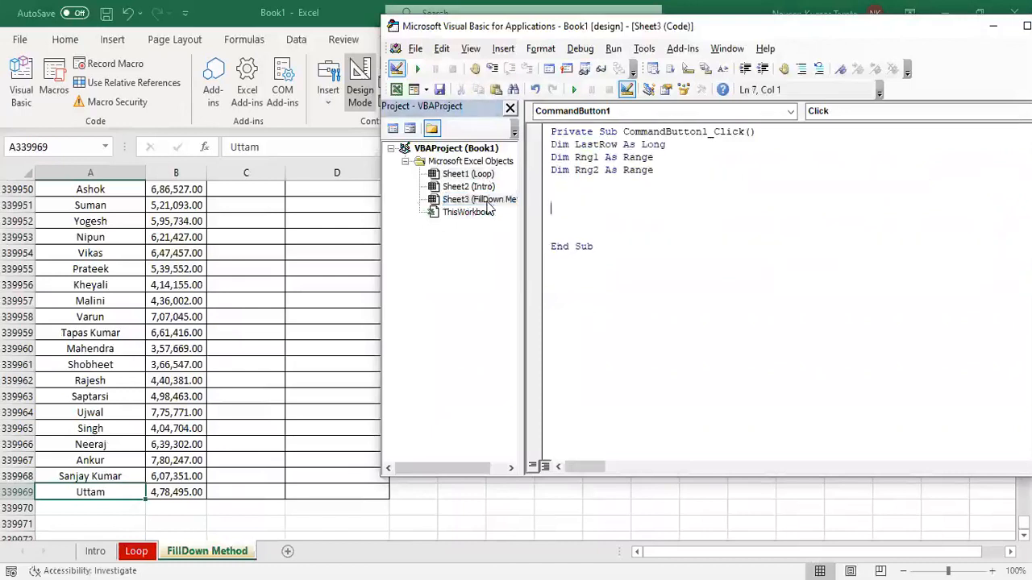
text(LastRow =)
key(ctrl+v)
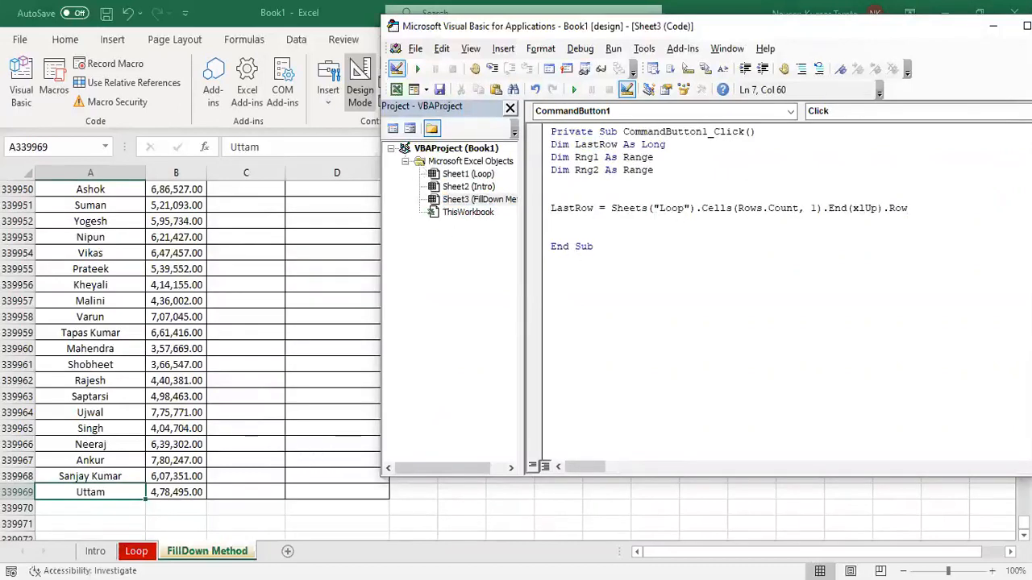
Step: Replace the sheet name in the LastRow assignment with FillDown Method, matching the worksheet's name
click(208, 552)
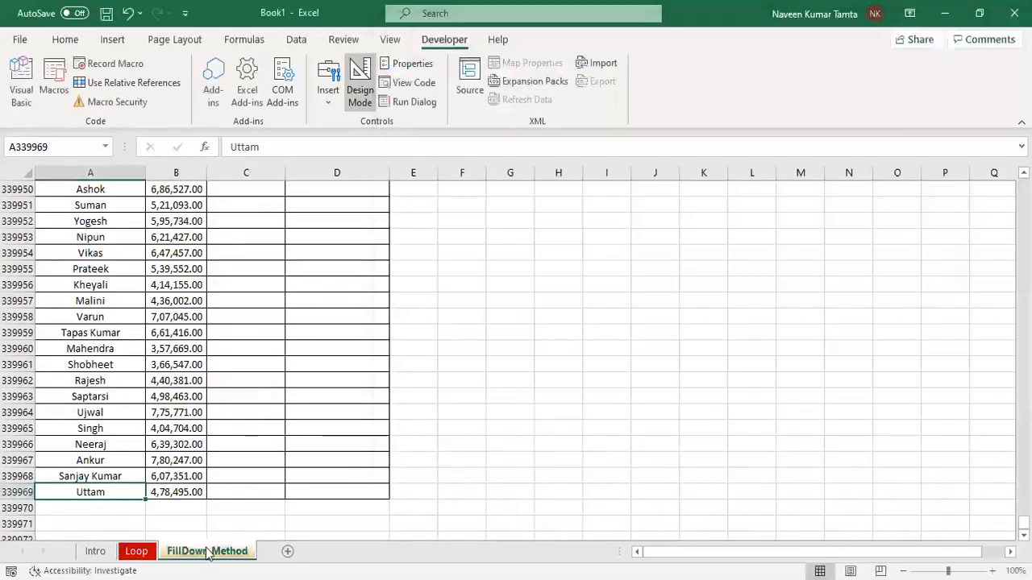
key(alt+F11)
key(Left)
key(Left)
key(Left)
key(Left)
key(Left)
key(Left)
key(Left)
key(Left)
key(Left)
key(Left)
key(Left)
key(Left)
key(Left)
key(Left)
key(Left)
key(Left)
key(Left)
key(Left)
key(Left)
key(Left)
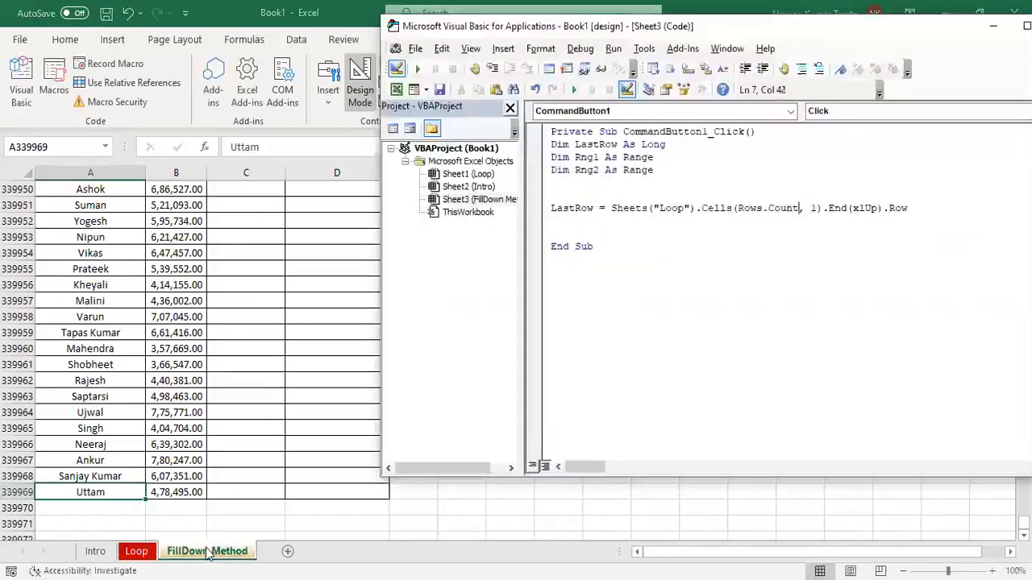
key(Left)
key(Left)
key(Left)
key(Left)
key(Left)
key(Left)
key(Left)
key(Left)
key(Left)
key(Left)
key(Left)
key(Left)
key(Left)
key(shift+Right)
key(shift+Right)
key(shift+Right)
key(shift+Right)
key(ctrl+v)
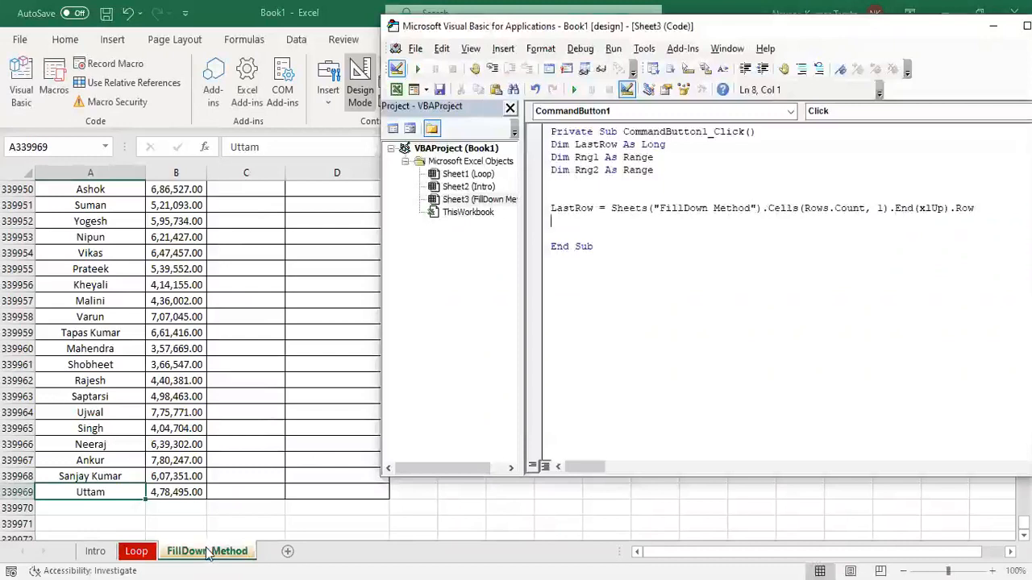
Step: Review the FillDown Method sheet reference in the LastRow assignment and add two blank lines beneath that line
key(ctrl+Left)
key(ctrl+Left)
key(ctrl+shift+Right)
key(ctrl+shift+Right)
key(ctrl+shift+Right)
key(ctrl+shift+Right)
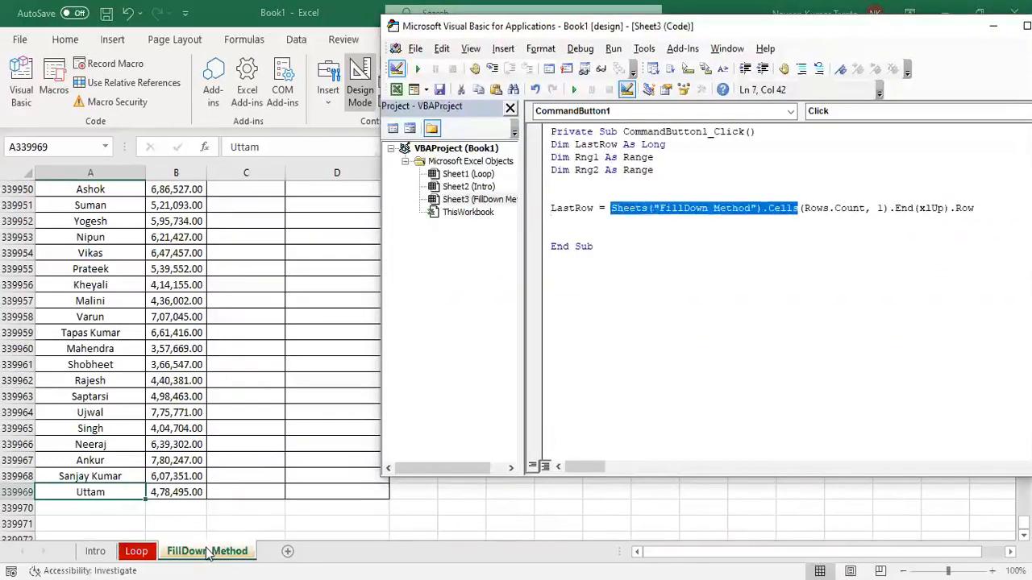
key(Down)
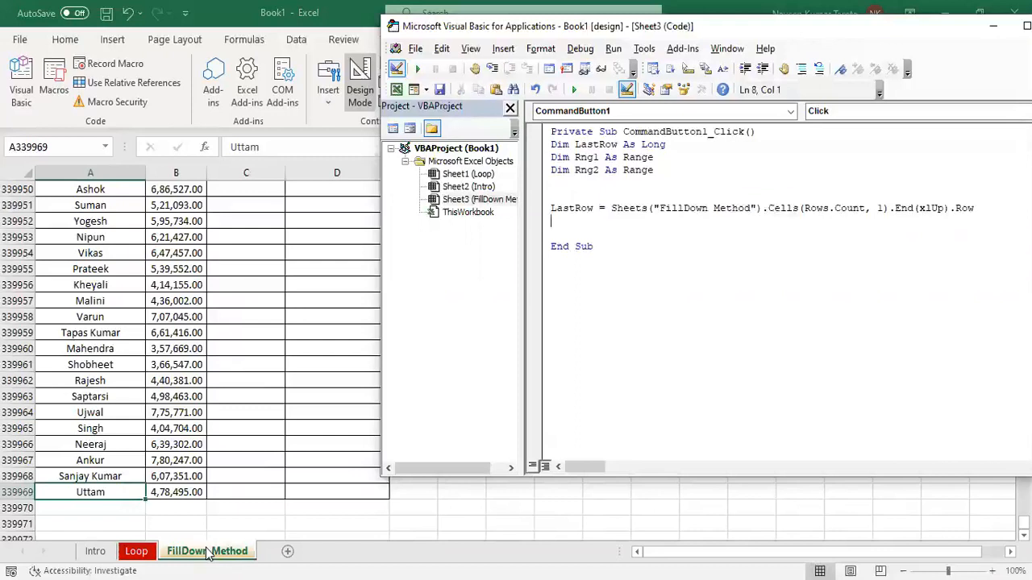
key(Return)
key(Return)
key(Up)
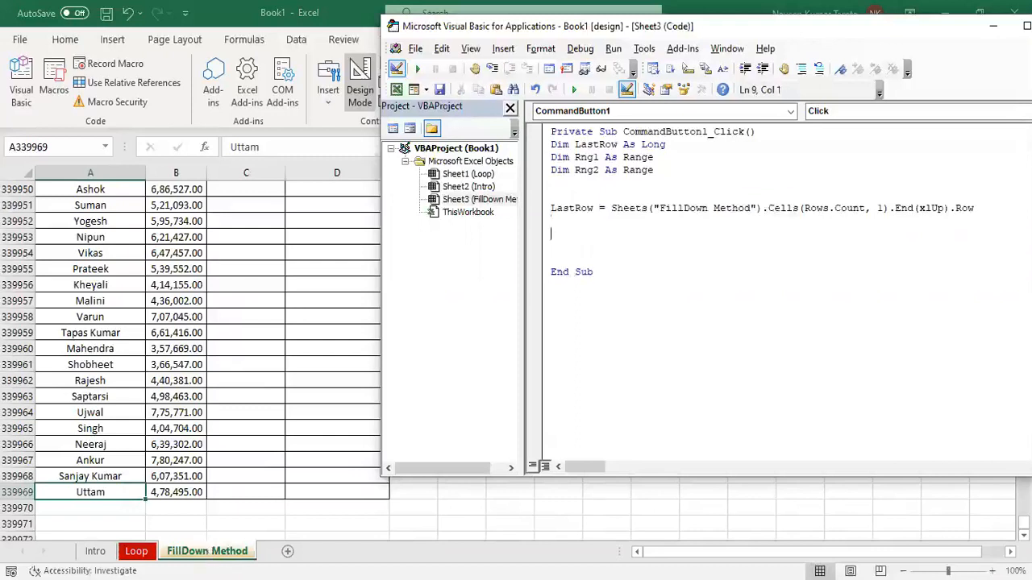
Step: Highlight the Rng1 variable name in its declaration and return to the empty line below the LastRow assignment
key(Up)
key(Up)
key(Up)
key(ctrl+Right)
key(ctrl+shift+Right)
key(shift+Left)
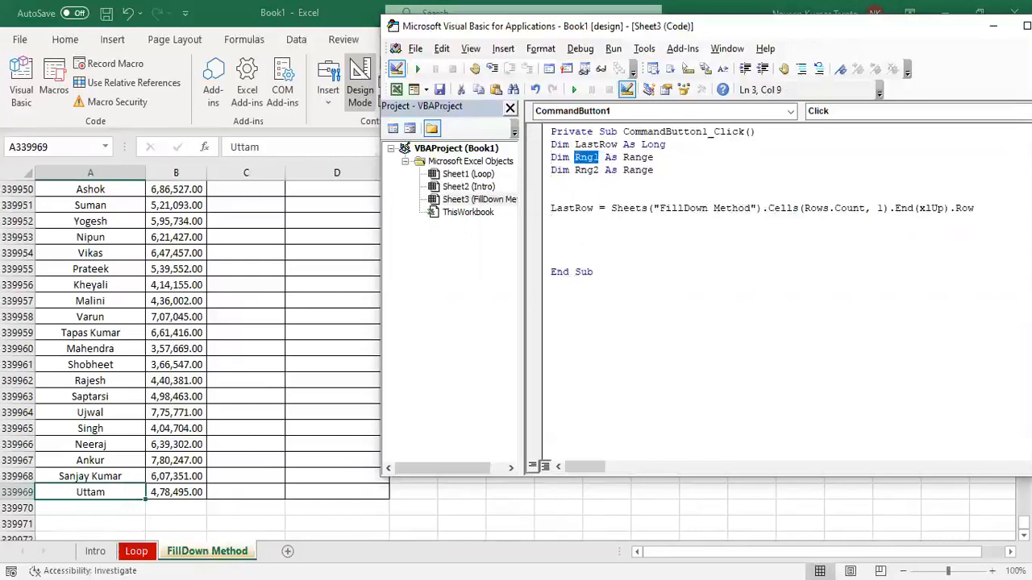
key(Down)
key(Down)
key(Down)
key(Down)
key(Down)
key(Down)
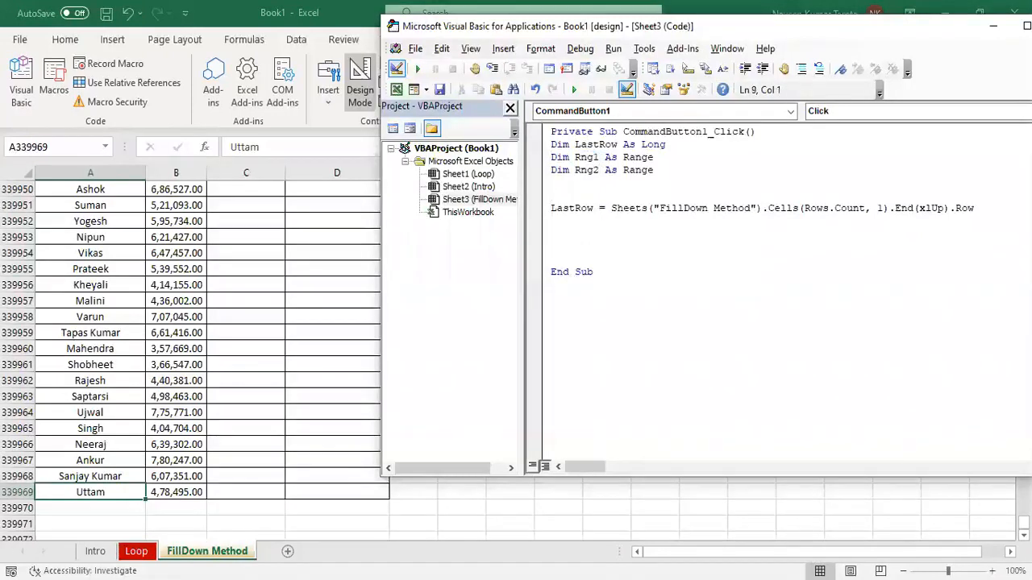
Step: Begin the Rng1 assignment as set Rng1 = Sheets("FillDown Method").range(", reusing the sheet reference from the LastRow line
text(set Rng1 =)
click(208, 553)
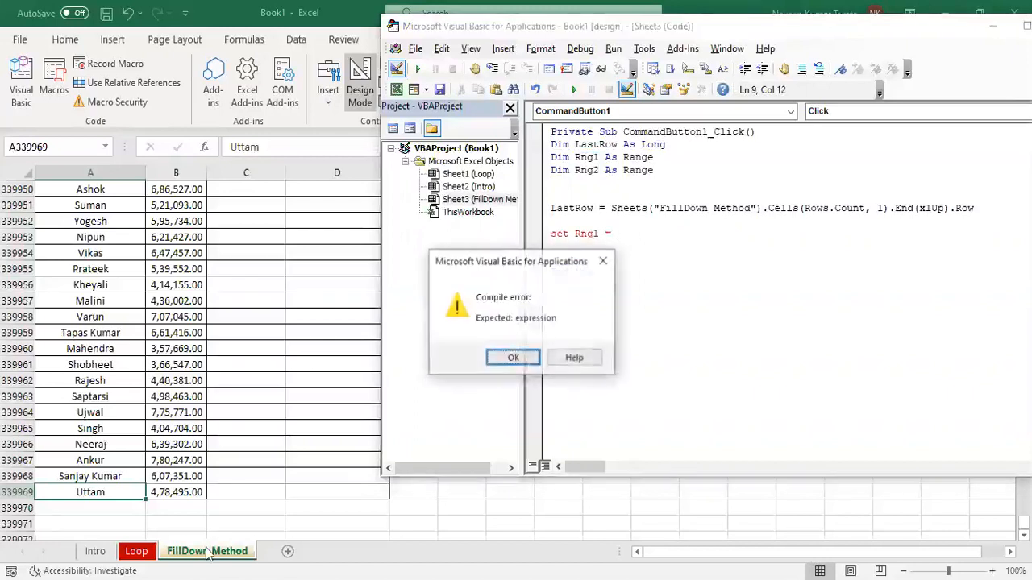
key(Return)
key(Up)
key(Up)
key(Left)
key(shift+Right)
key(shift+Right)
key(shift+Right)
key(shift+Right)
key(shift+Right)
key(shift+Right)
key(shift+Right)
key(shift+Right)
key(shift+Right)
key(shift+Right)
key(shift+Right)
key(shift+Right)
key(shift+Right)
key(shift+Right)
key(shift+Right)
key(shift+Right)
key(shift+Right)
key(shift+Right)
key(shift+Right)
key(shift+Right)
key(ctrl+c)
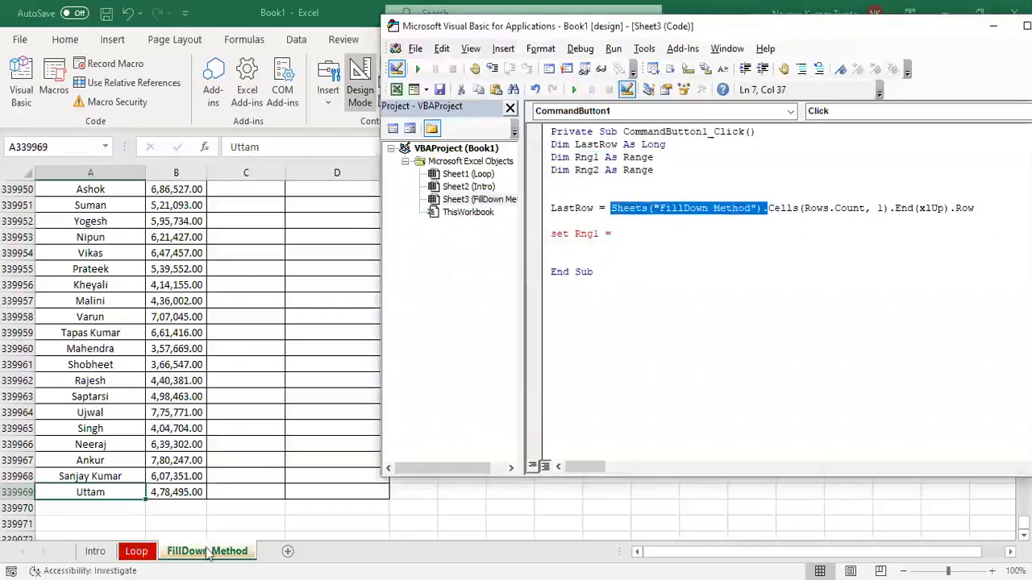
key(Down)
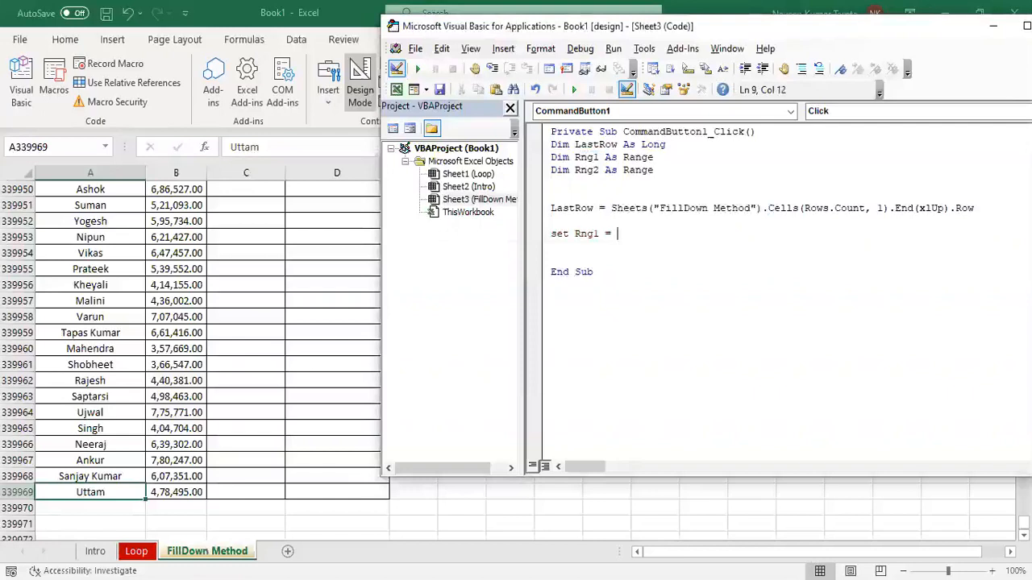
key(ctrl+v)
text(range(")
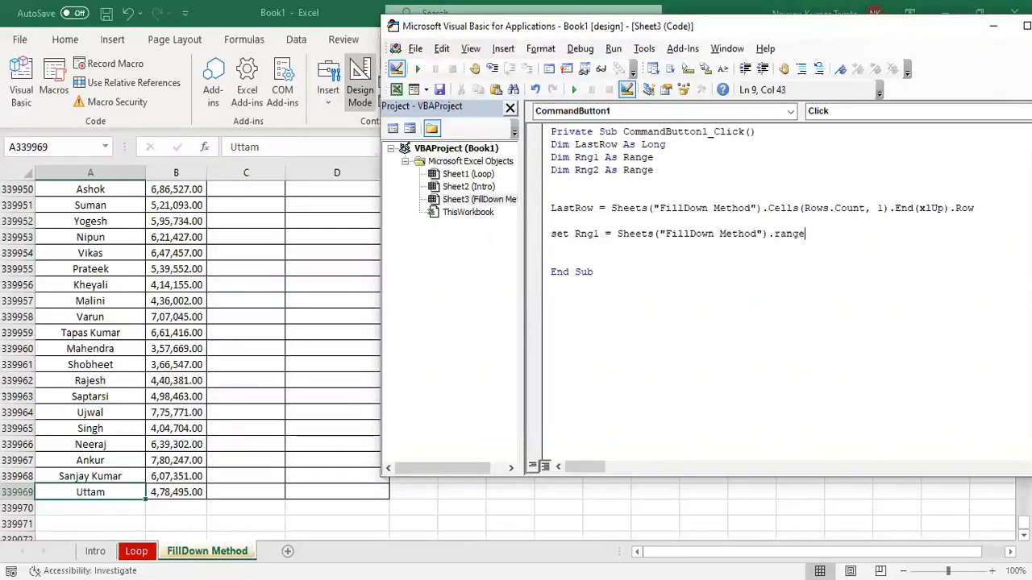
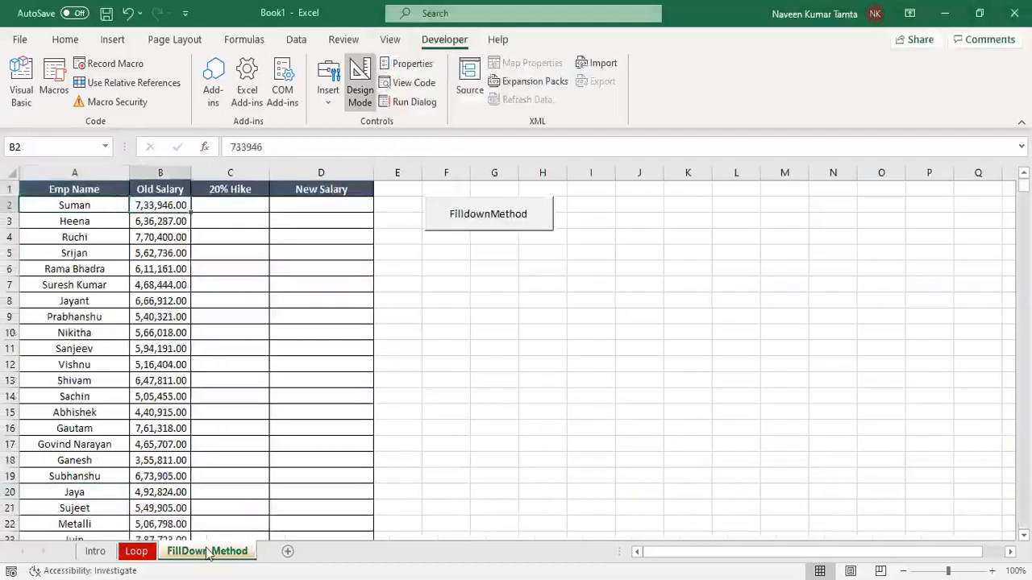
Step: Examine the 20% Hike and New Salary columns in the worksheet, starting from their header cells
key(Right)
key(Up)
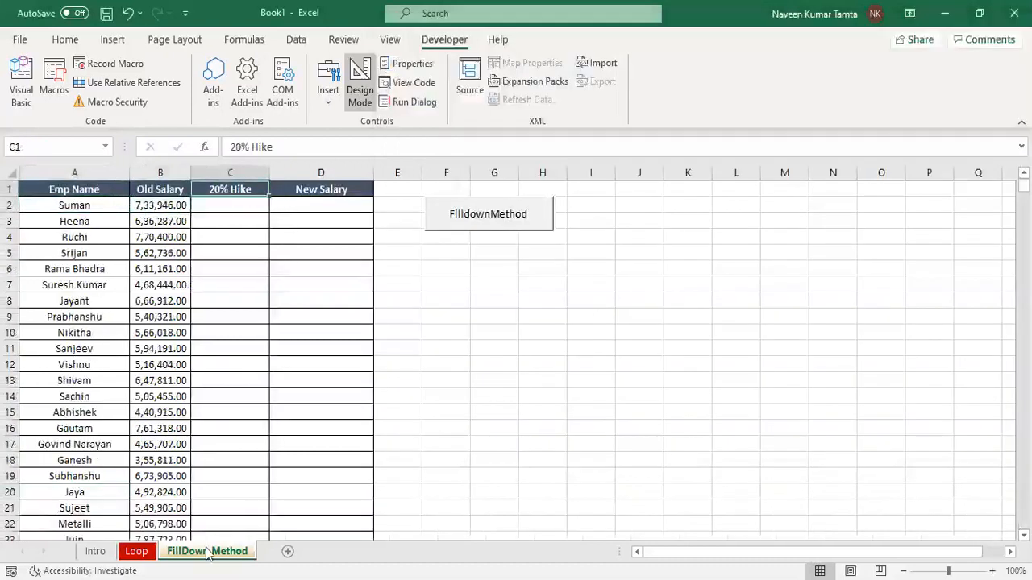
key(shift+Down)
key(shift+Down)
key(shift+Down)
key(shift+Down)
key(Right)
key(shift+Down)
key(shift+Down)
key(Left)
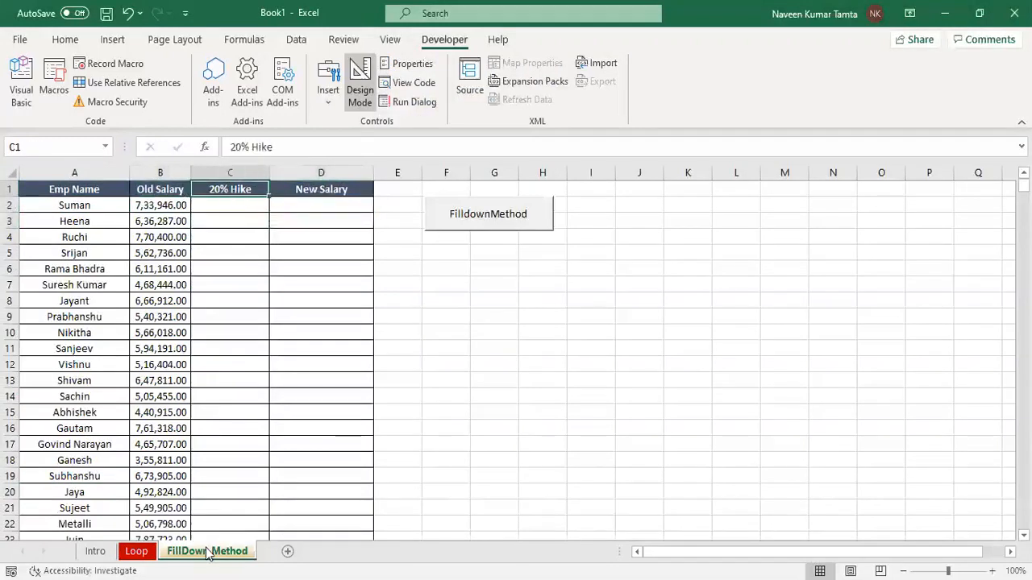
Step: Complete the Rng1 assignment's range as "C2:C" & Lrow, correcting the missing closing quotation mark after the second C
key(alt+F11)
text(C2:C)
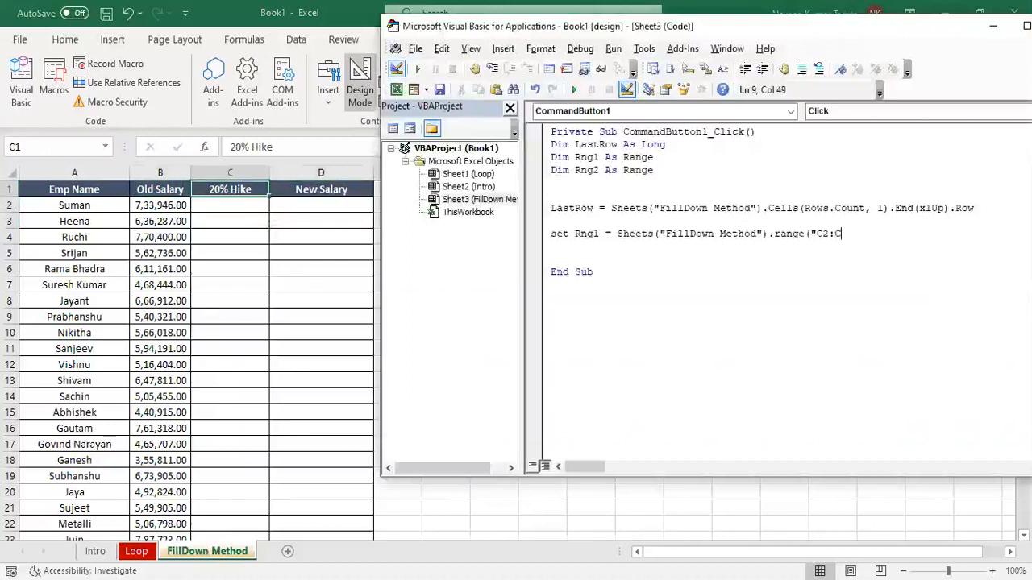
text( & Lrow))
key(Return)
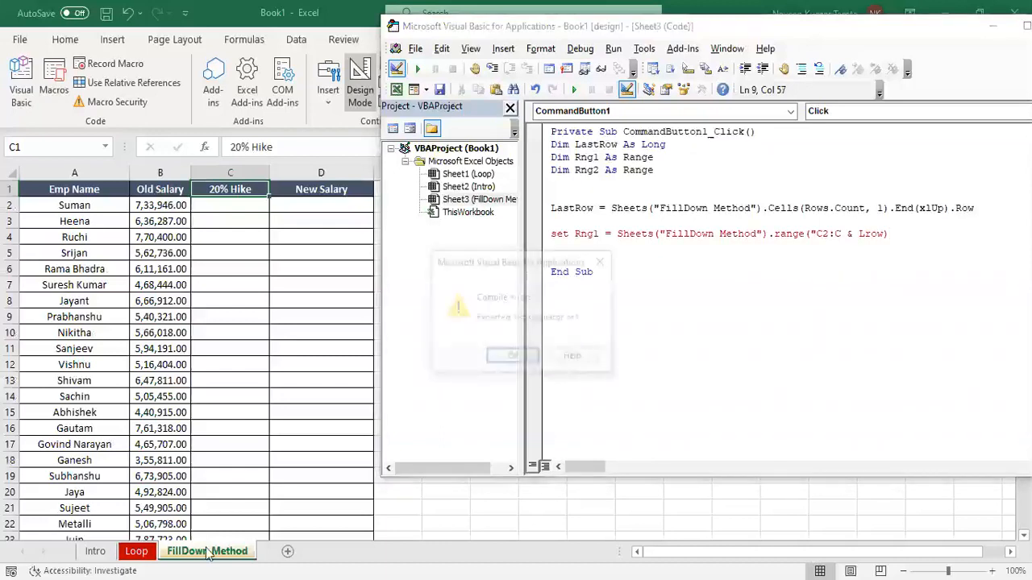
key(Return)
key(Left)
key(Left)
key(Left)
key(Left)
key(Left)
key(Left)
key(Left)
key(Left)
text(")
key(Right)
key(Right)
key(Right)
Step: Duplicate the Rng1 assignment onto the line below and rename the copied variable to Rng2
key(ctrl+shift+Left)
key(ctrl+shift+Left)
key(ctrl+shift+Left)
key(ctrl+shift+Left)
key(ctrl+shift+Left)
key(ctrl+shift+Left)
key(ctrl+shift+Left)
key(ctrl+shift+Left)
key(ctrl+shift+Left)
key(ctrl+shift+Left)
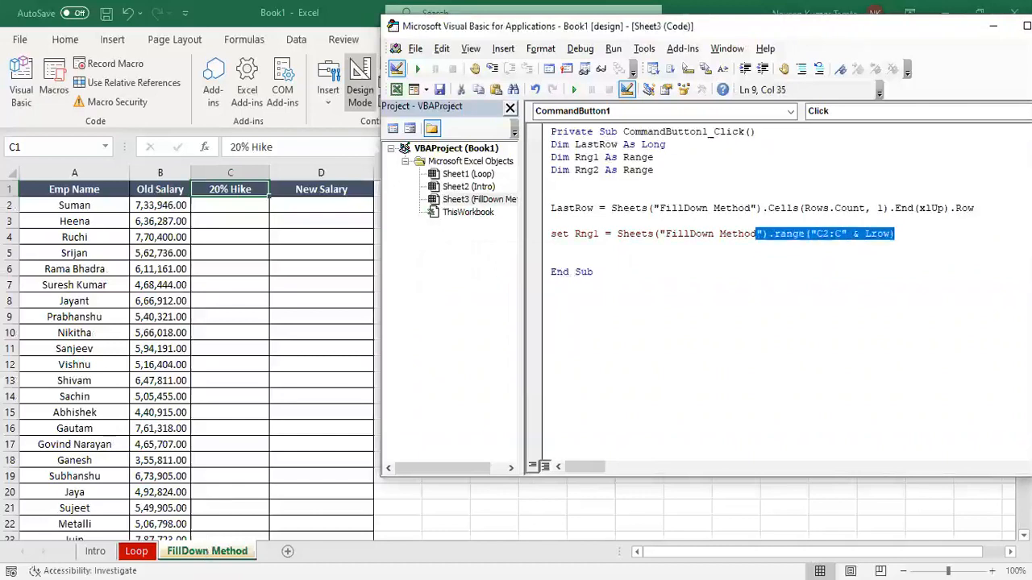
key(ctrl+c)
key(Down)
key(ctrl+v)
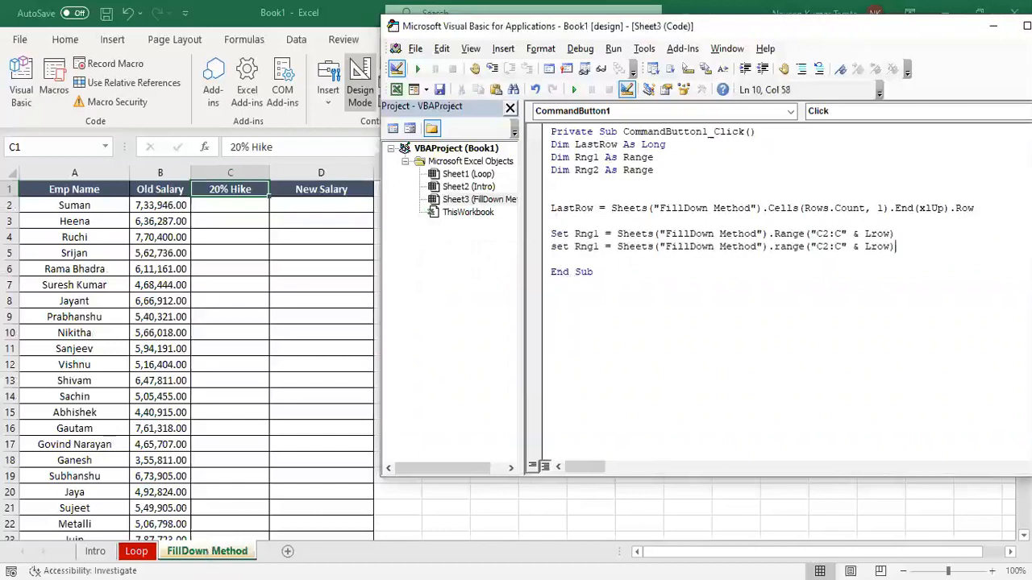
key(ctrl+Left)
key(ctrl+Left)
key(ctrl+Left)
key(ctrl+Left)
key(ctrl+Left)
key(ctrl+Left)
key(ctrl+Left)
key(ctrl+Left)
key(Left)
key(shift+Left)
text(2)
Step: Change the Rng2 range to "D2:D" & Lrow and check it against cell D2 of the New Salary column
key(ctrl+Right)
key(ctrl+Right)
key(ctrl+Right)
key(ctrl+Right)
key(ctrl+Right)
key(ctrl+Right)
key(ctrl+Right)
key(ctrl+Right)
key(ctrl+Right)
key(ctrl+Right)
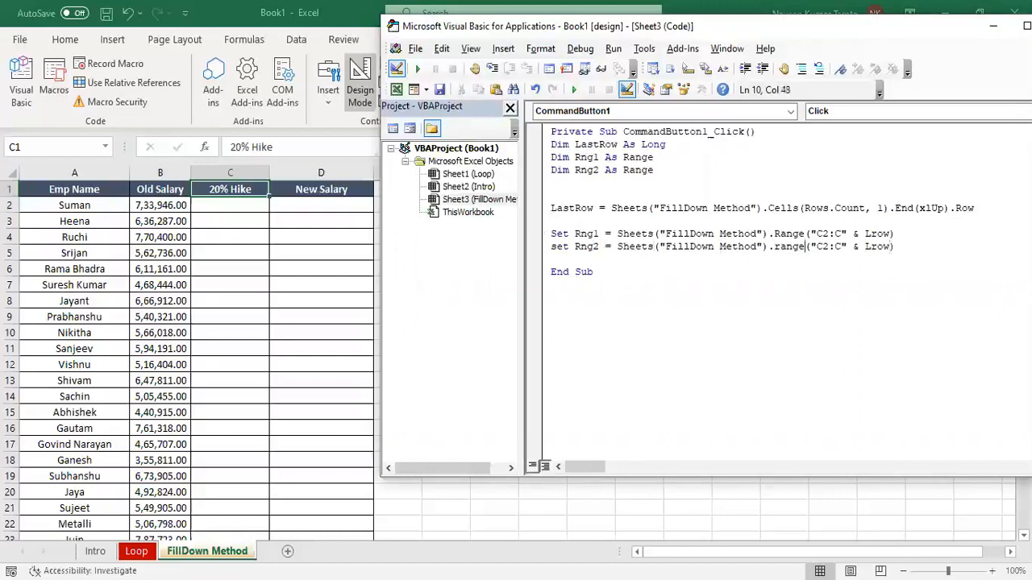
key(shift+Left)
text(D)
key(Right)
key(Right)
key(Right)
click(209, 555)
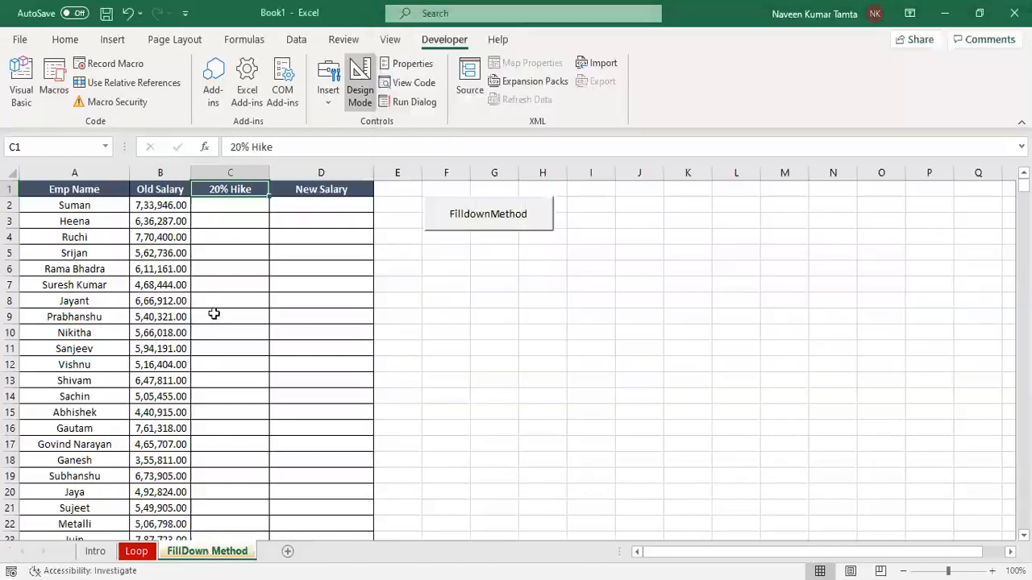
click(305, 211)
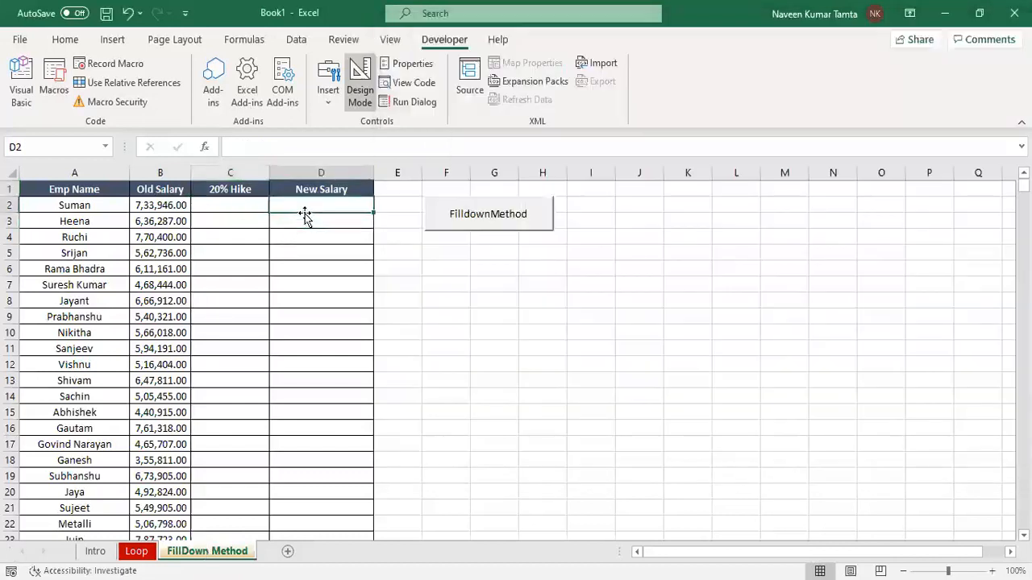
key(alt+F11)
key(Home)
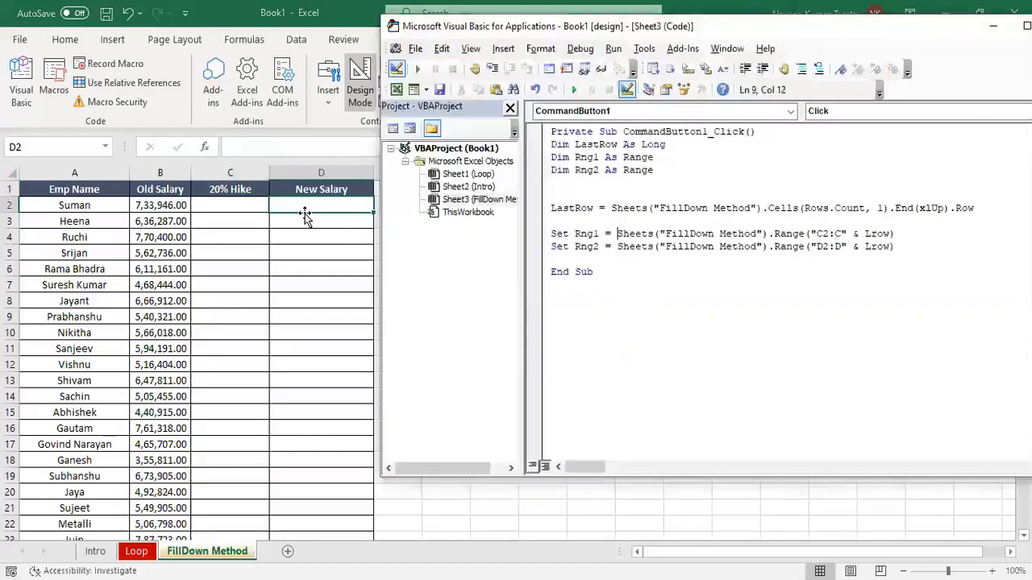
Step: Insert four blank lines between the Rng2 assignment and End Sub
key(Down)
key(Down)
key(Return)
key(Return)
key(Return)
key(Return)
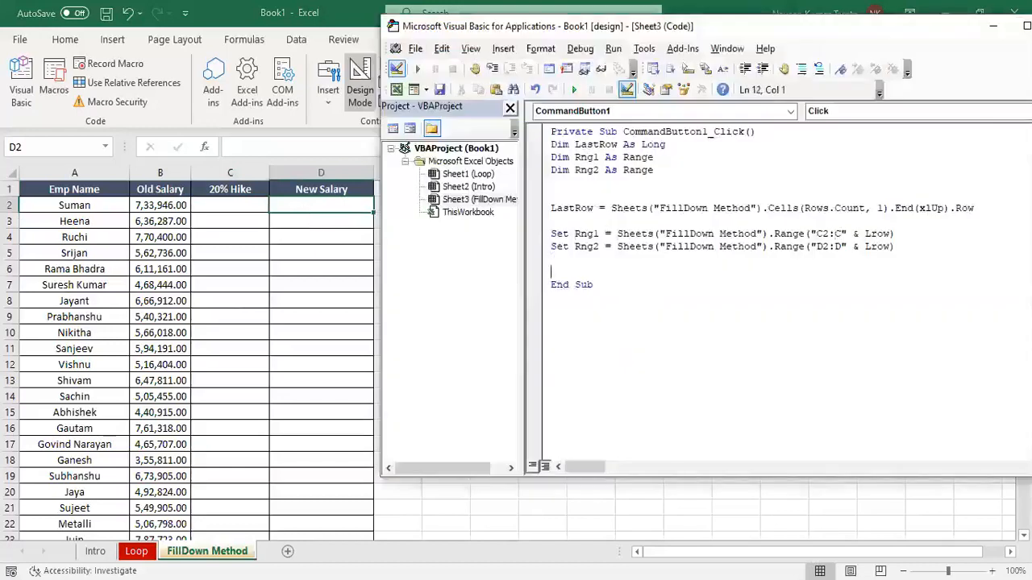
Step: Start a new statement two lines below the Rng2 assignment as Sheets("FillDown Method").Cells(, copying the reference from the LastRow line
key(Up)
key(Up)
key(Up)
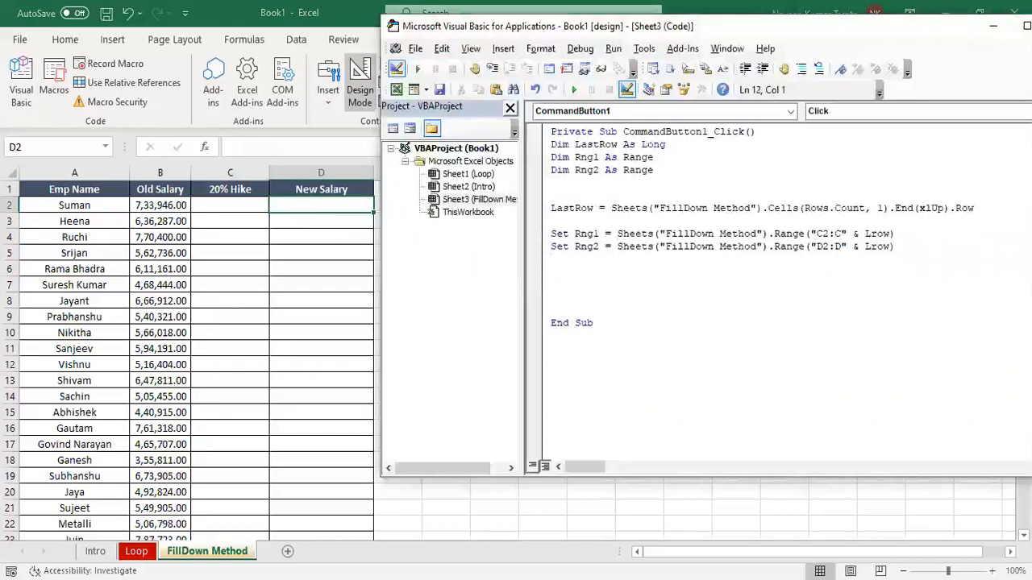
key(Up)
key(Up)
key(Up)
key(Up)
key(Up)
key(Up)
key(ctrl+Right)
key(ctrl+Right)
key(ctrl+shift+Right)
key(ctrl+shift+Right)
key(ctrl+shift+Right)
key(ctrl+shift+Right)
key(ctrl+shift+Right)
key(ctrl+shift+Right)
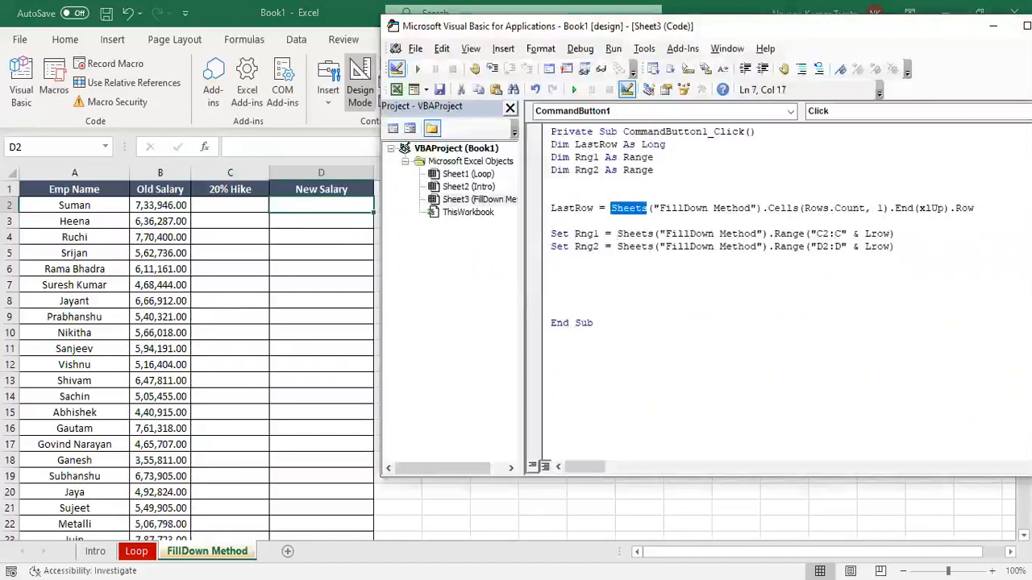
key(Down)
key(Down)
key(Down)
key(Down)
key(Down)
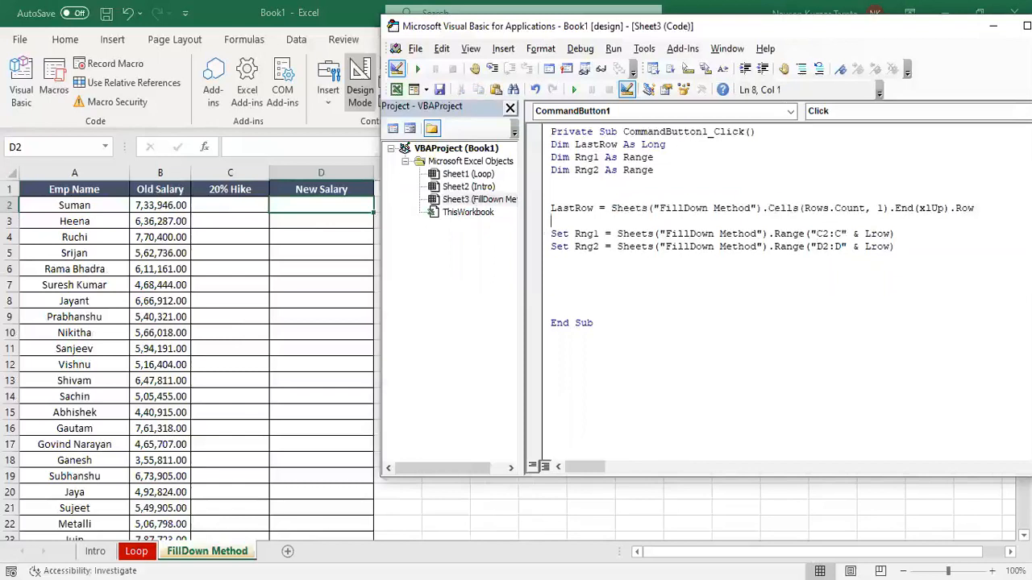
key(ctrl+v)
text(()
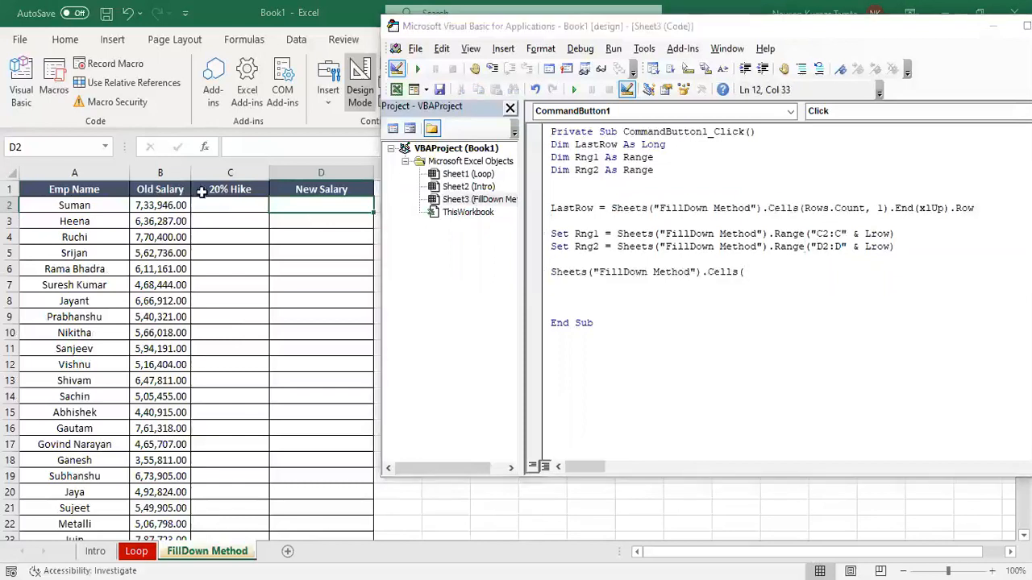
Step: Complete the cell reference as Cells(2,3).value and check its row and column numbers against cell C2 in the worksheet
click(207, 204)
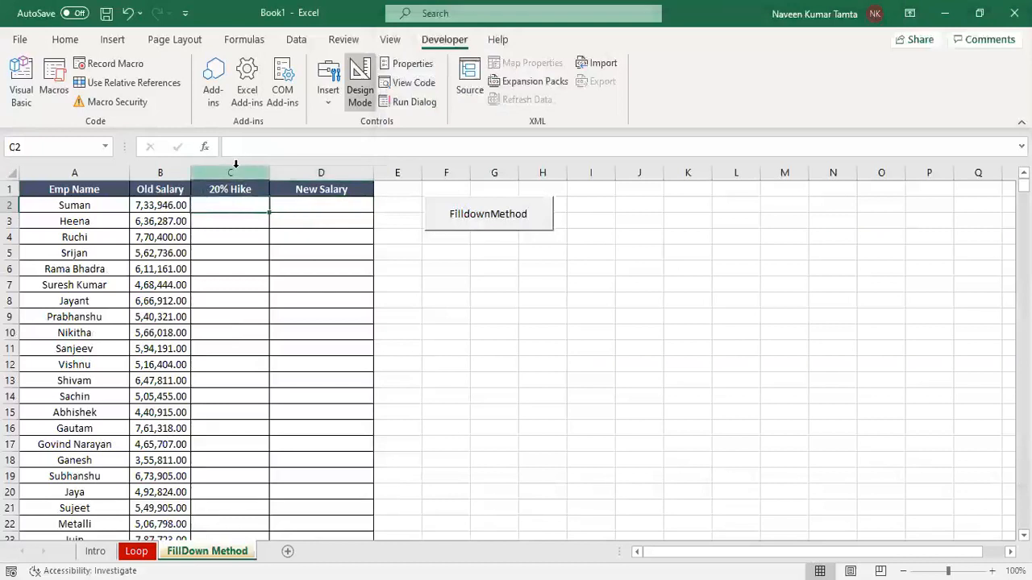
key(alt+F11)
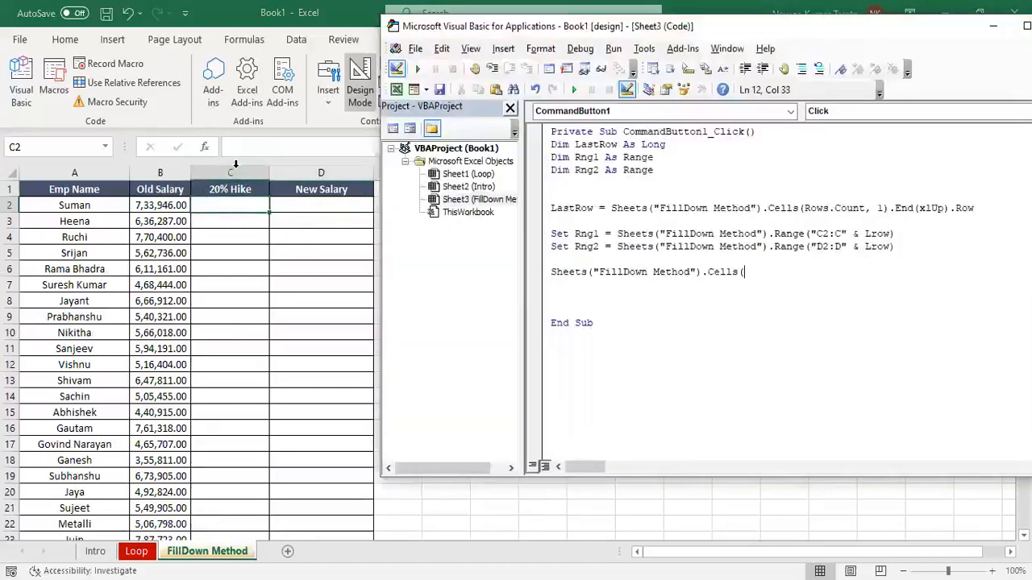
text(2,3).value)
key(alt+F11)
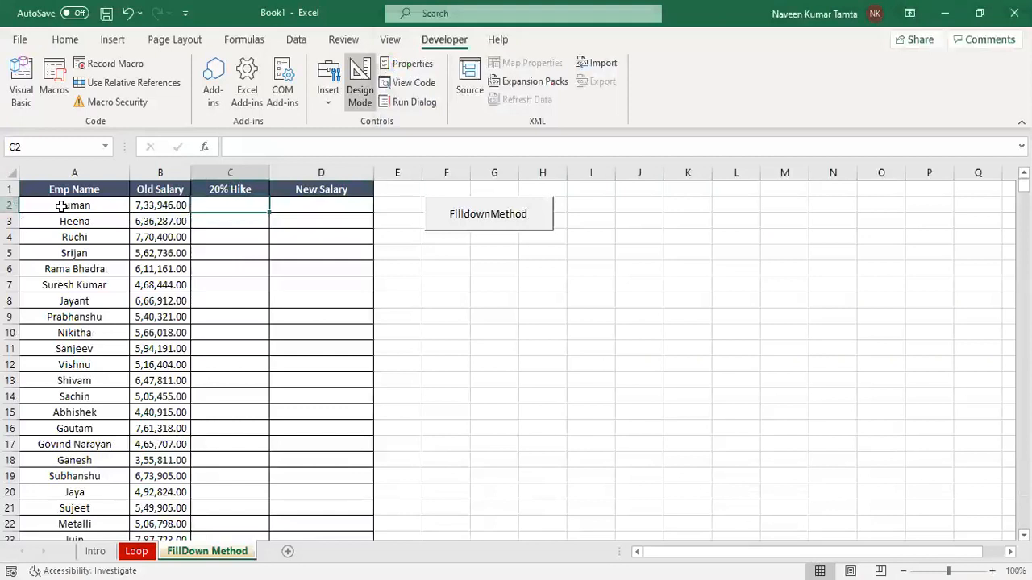
key(alt+F11)
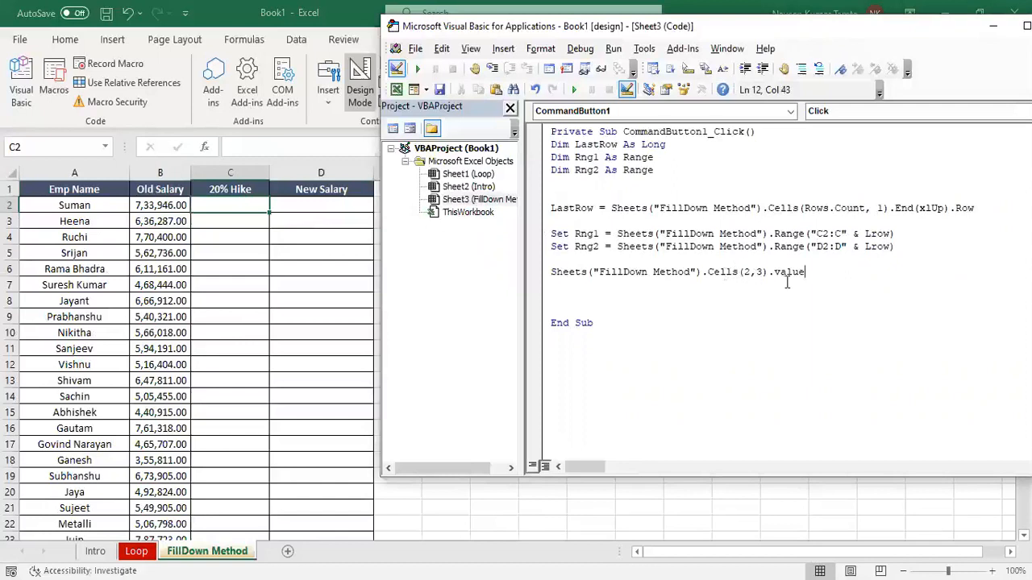
double_click(745, 272)
click(759, 274)
double_click(760, 273)
click(808, 274)
Step: Replace the value property of Cells(2,3) with formular1c1 =""
key(shift+Left)
key(shift+Left)
key(shift+Left)
key(shift+Left)
key(shift+Left)
text(formular1c1 ="")
Step: Duplicate the Cells(2,3) formula statement onto the next line and set the copy's column number to 4
key(shift+Home)
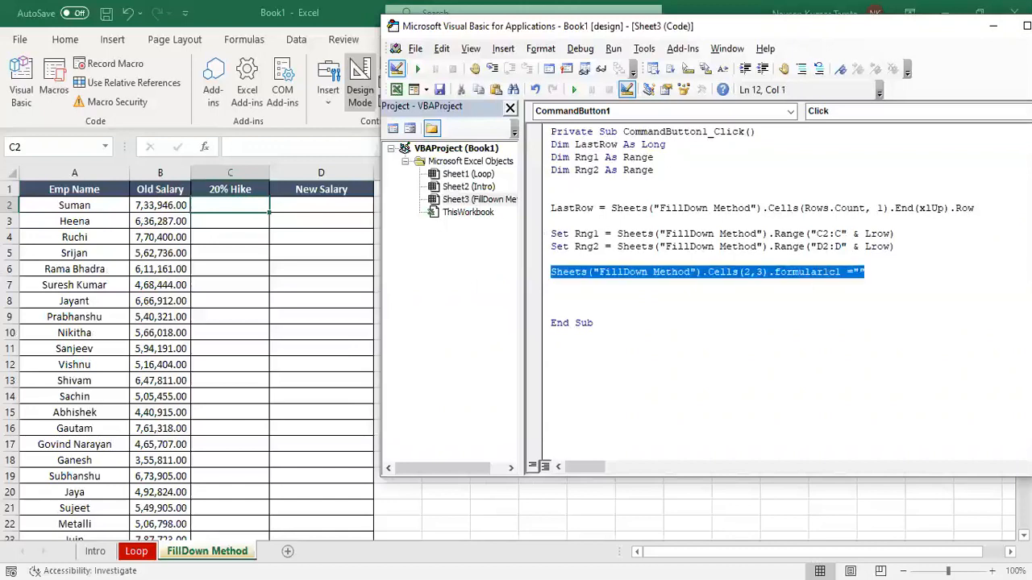
key(ctrl+c)
key(Down)
key(ctrl+v)
key(Left)
key(Left)
key(shift+Left)
text(4)
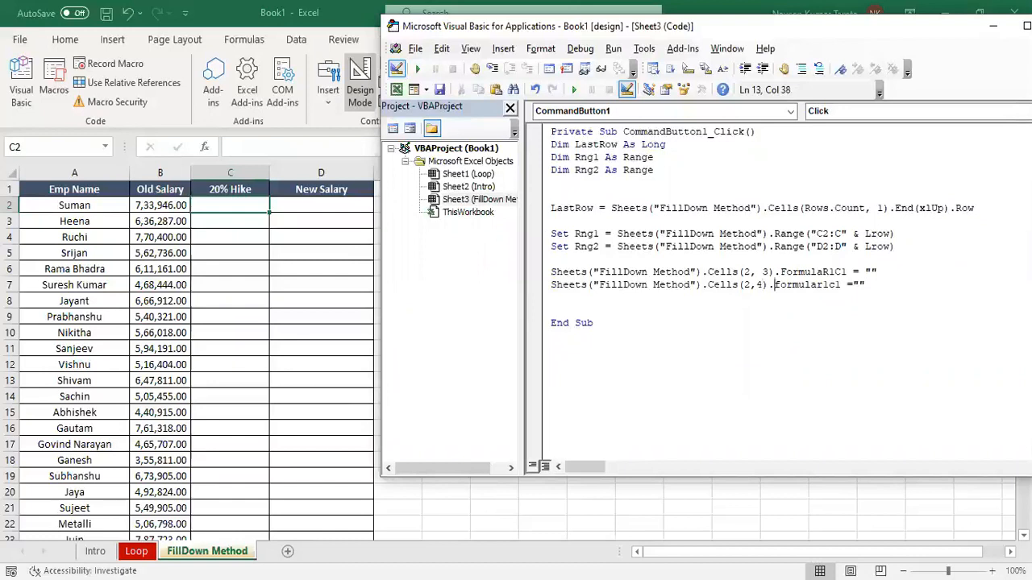
Step: Add three more blank lines between the two FormulaR1C1 statements and End Sub
key(Down)
key(Down)
key(Return)
key(Return)
key(Return)
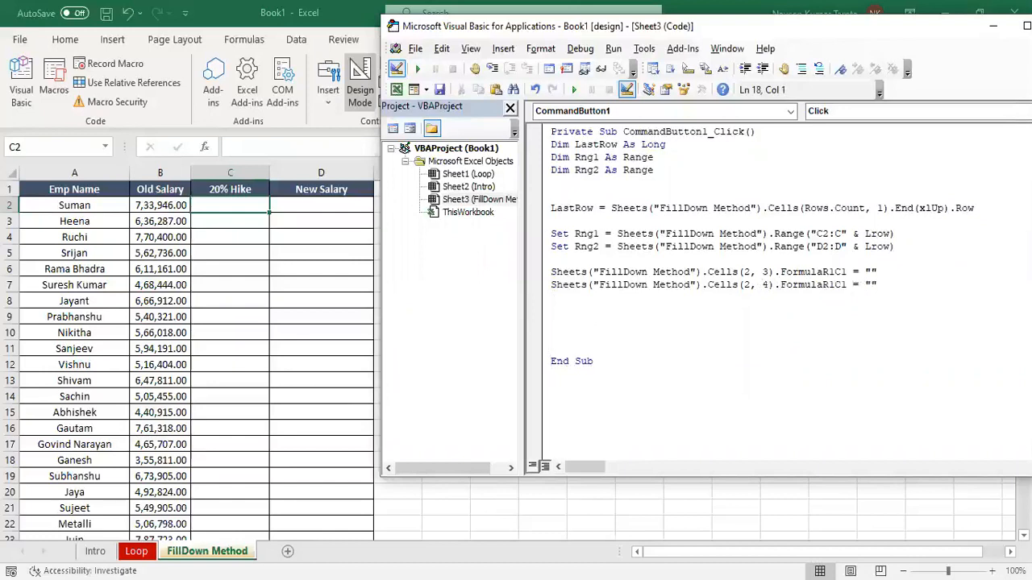
Step: Return to the FillDown Method worksheet and start recording Macro2, stored in This Workbook
click(993, 26)
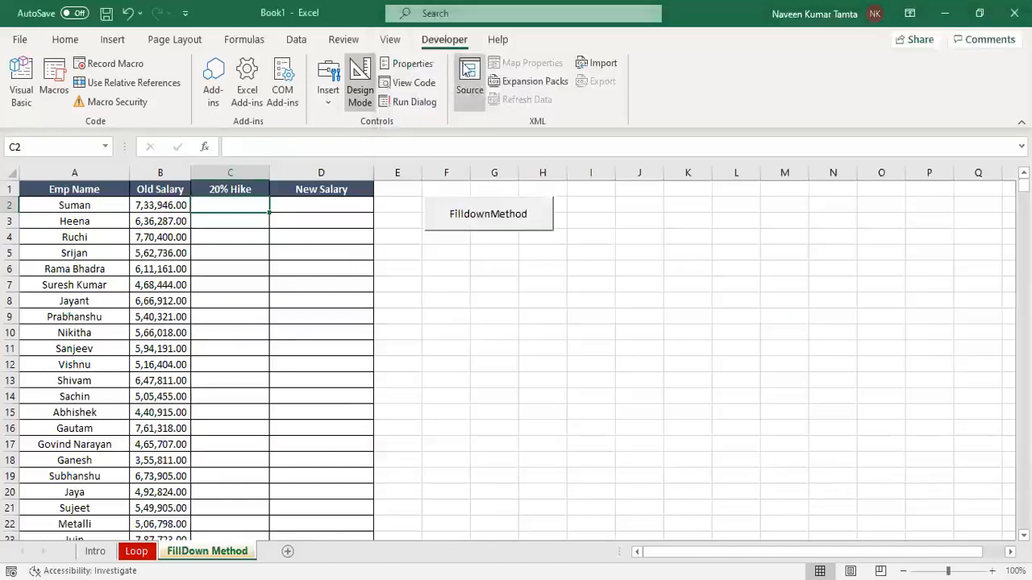
click(103, 69)
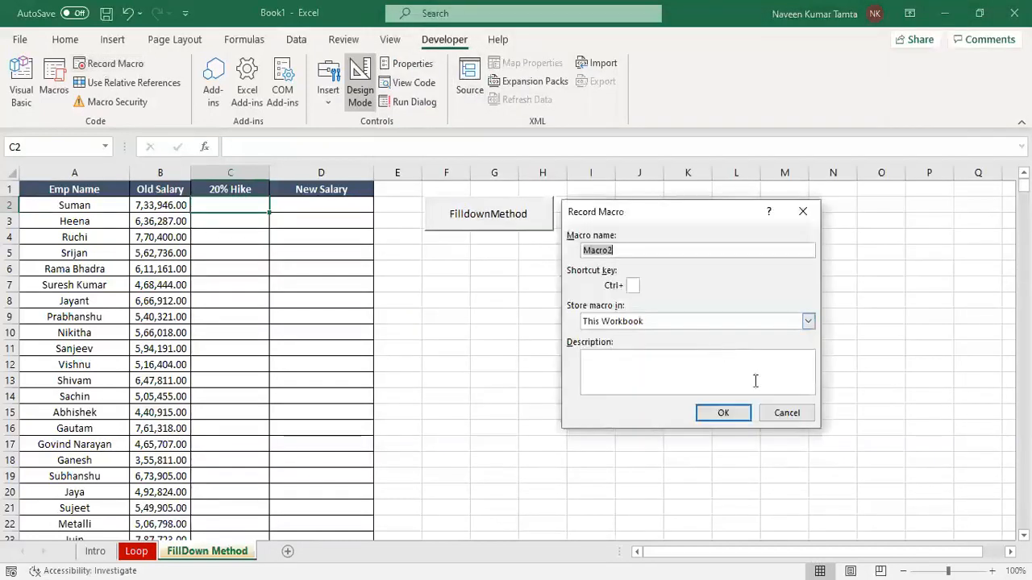
click(724, 415)
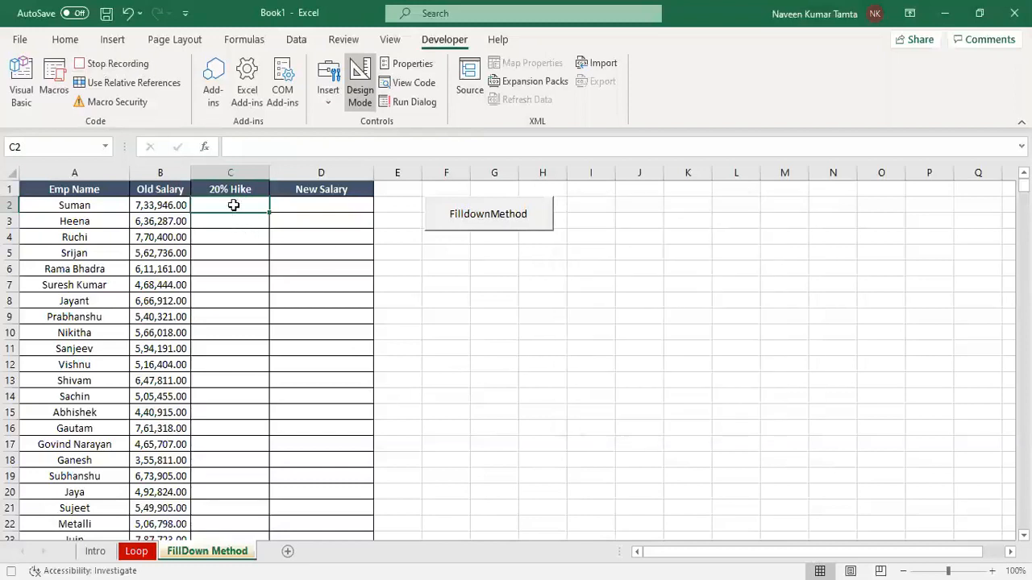
Step: Enter the formula =B2*20% in cell C2 and reselect that cell
text(=)
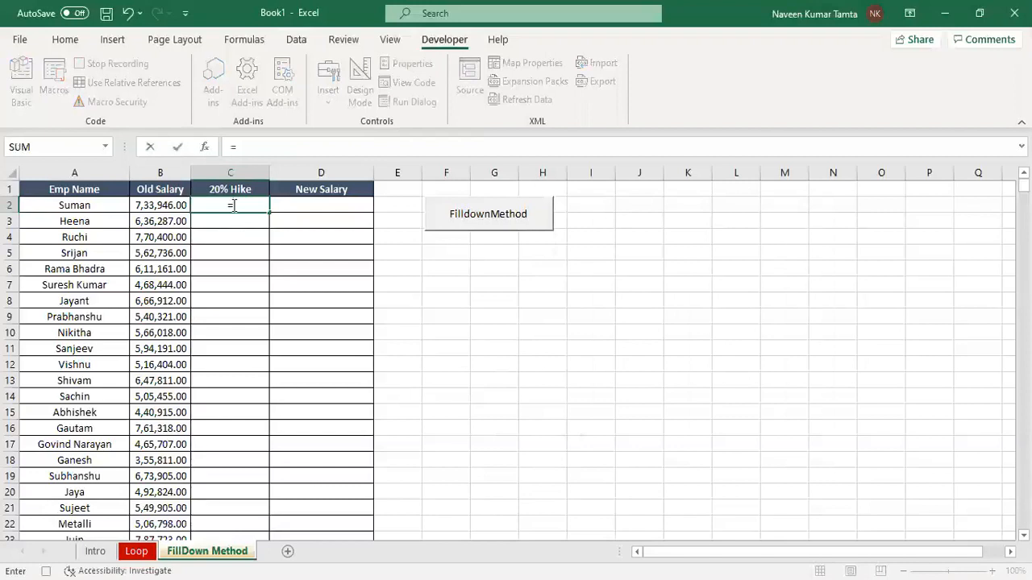
key(Left)
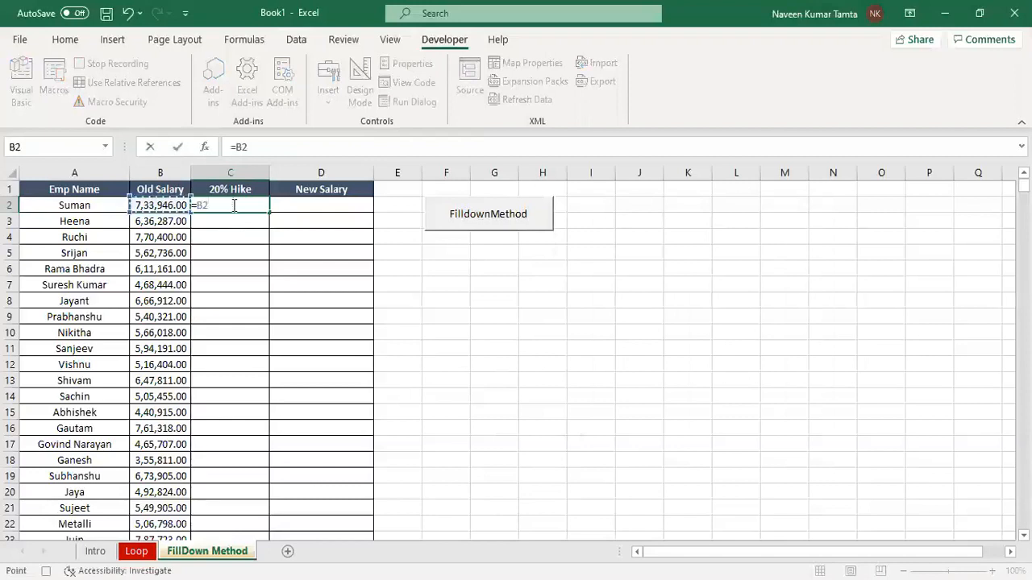
text(*20%)
key(Return)
click(231, 204)
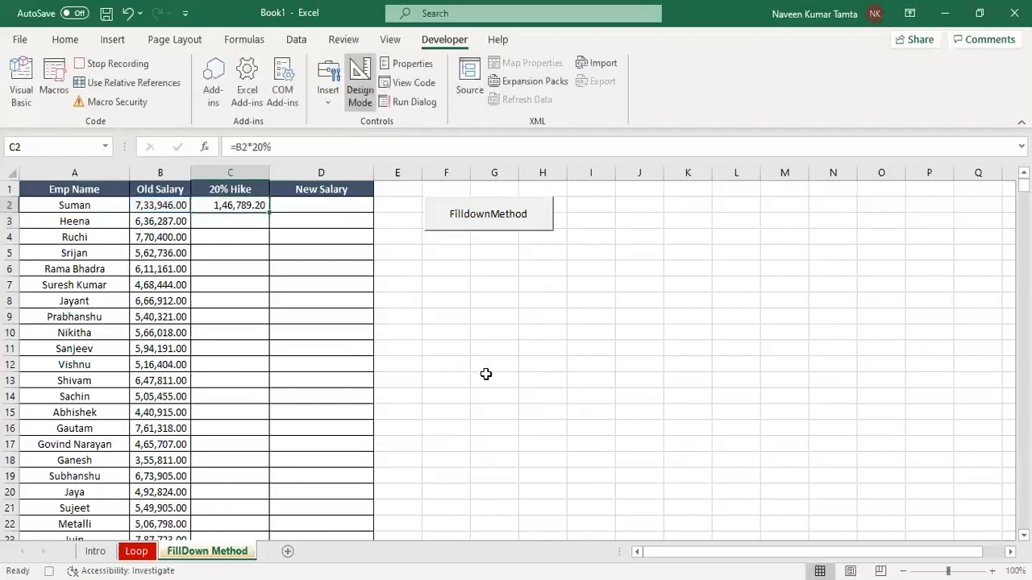
Step: Enter the formula =SUM($B2:$C2) in cell D2, fixing only the column references
key(Right)
text(=)
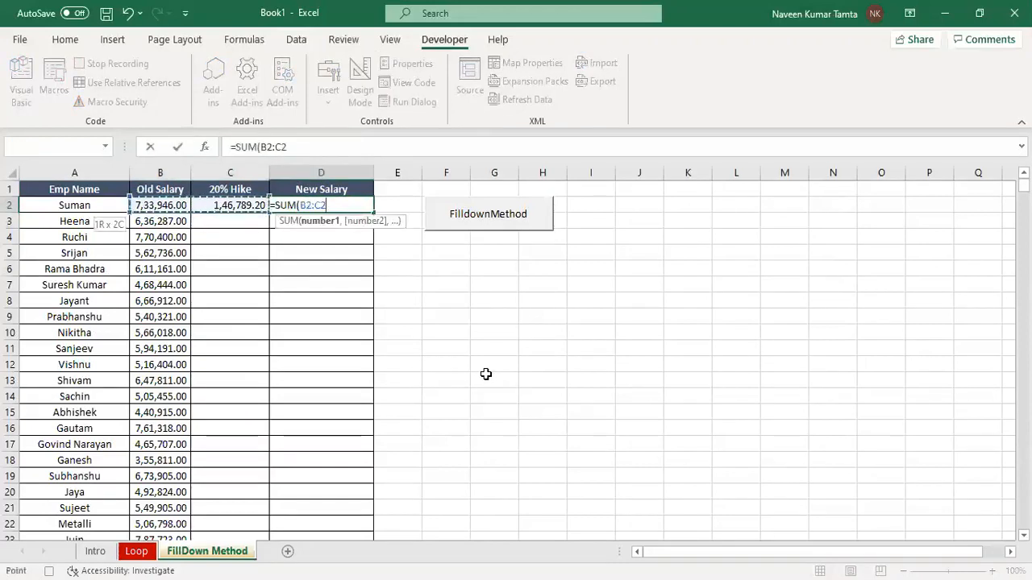
key(F4)
key(F4)
key(F4)
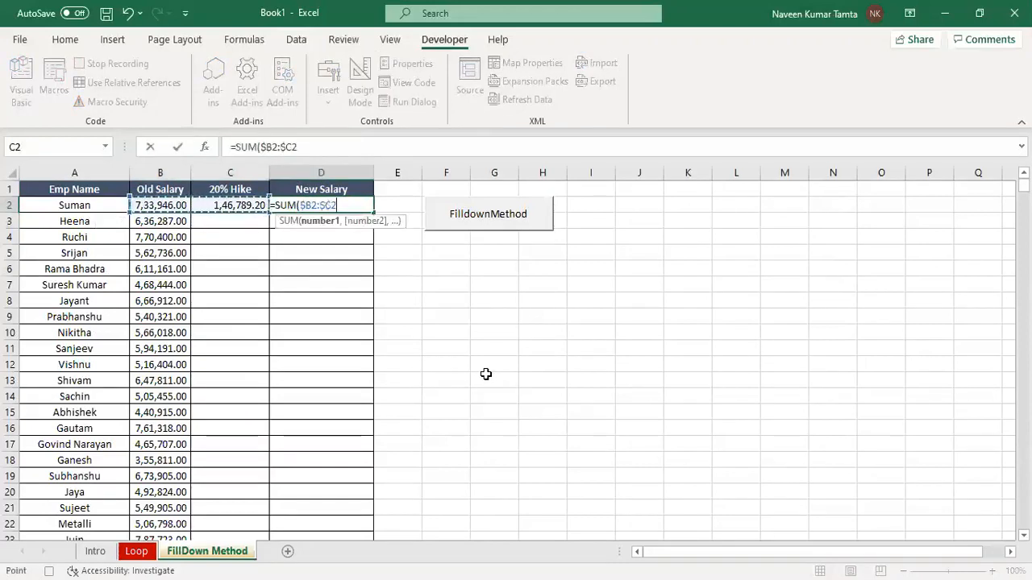
text())
key(Return)
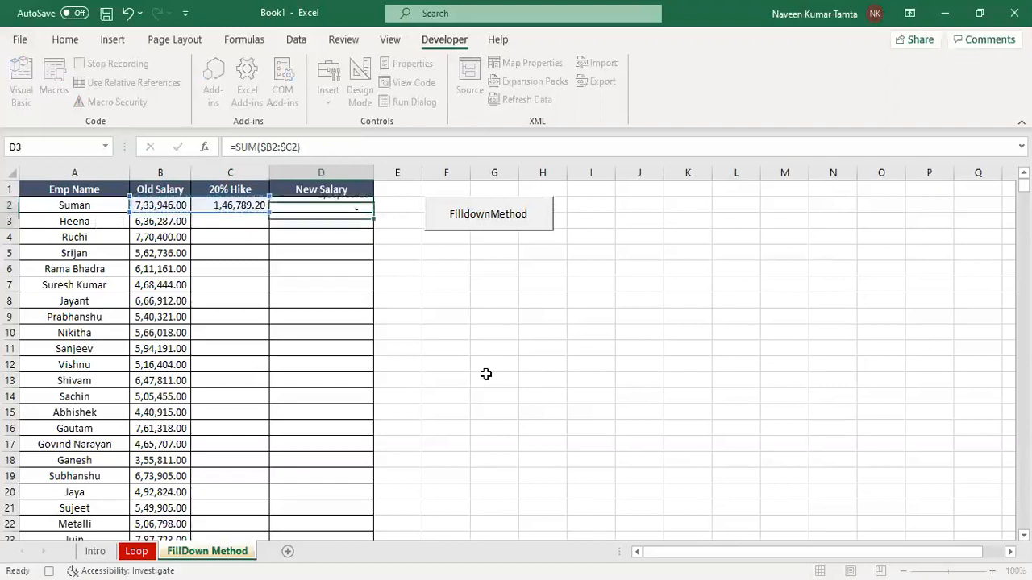
Step: Select cells C2:D2, stop the macro recording and clear the contents of both cells
key(Up)
key(Left)
key(shift+Right)
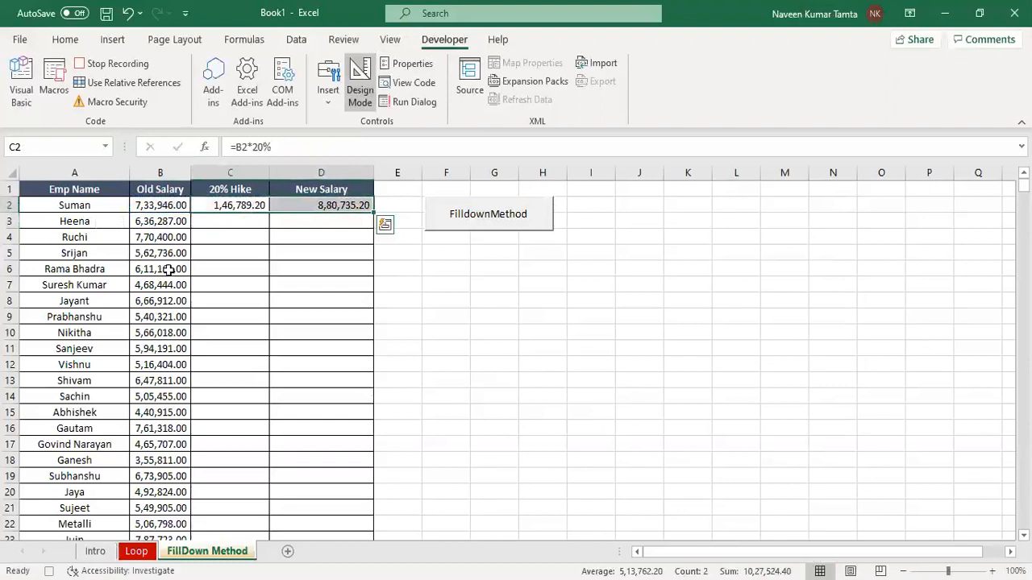
click(111, 63)
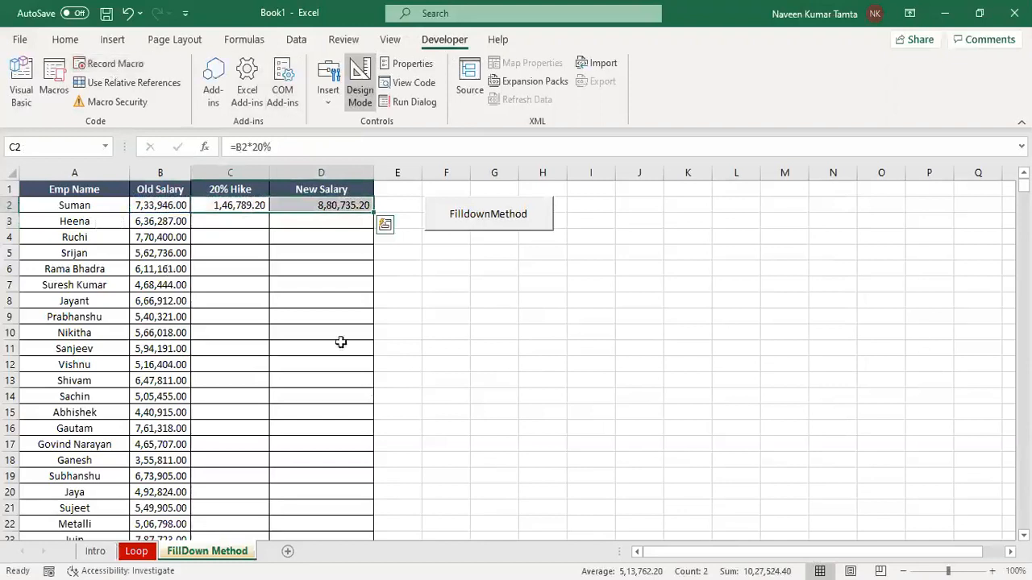
key(Delete)
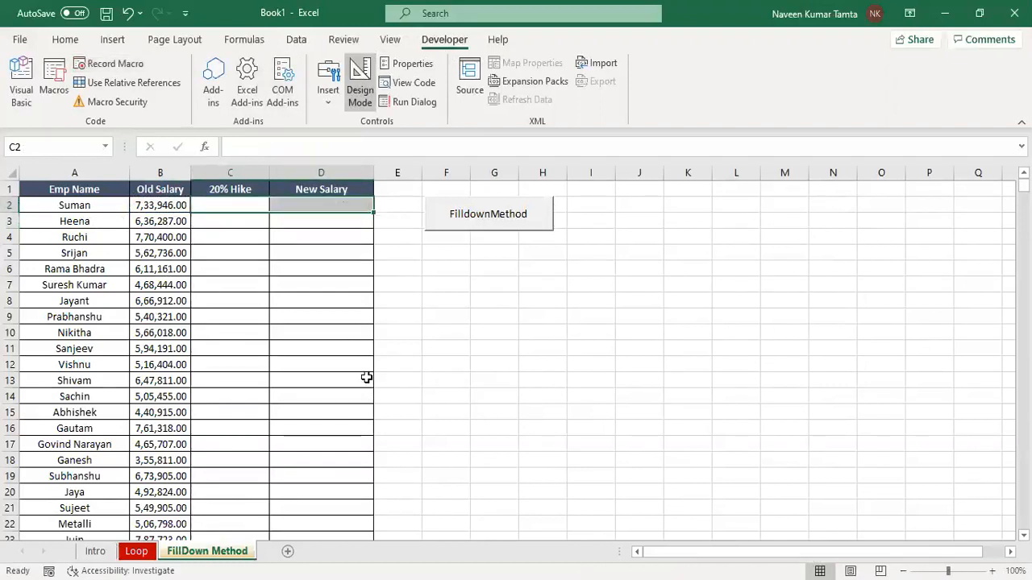
Step: Open Module1 in the Visual Basic editor and copy the recorded formula string "=RC[-1]*20%" from Macro2
click(20, 77)
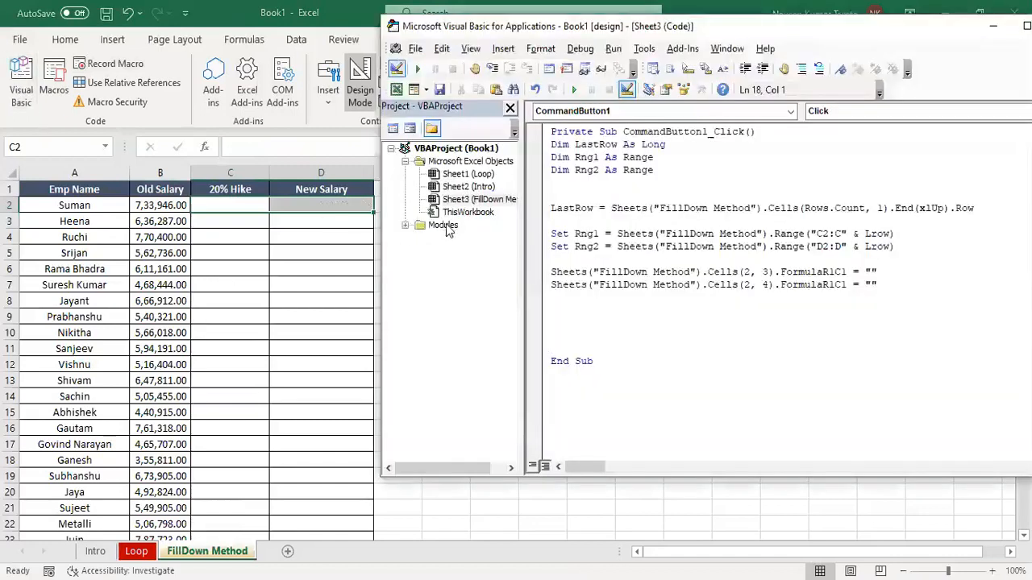
click(407, 232)
click(405, 225)
double_click(455, 239)
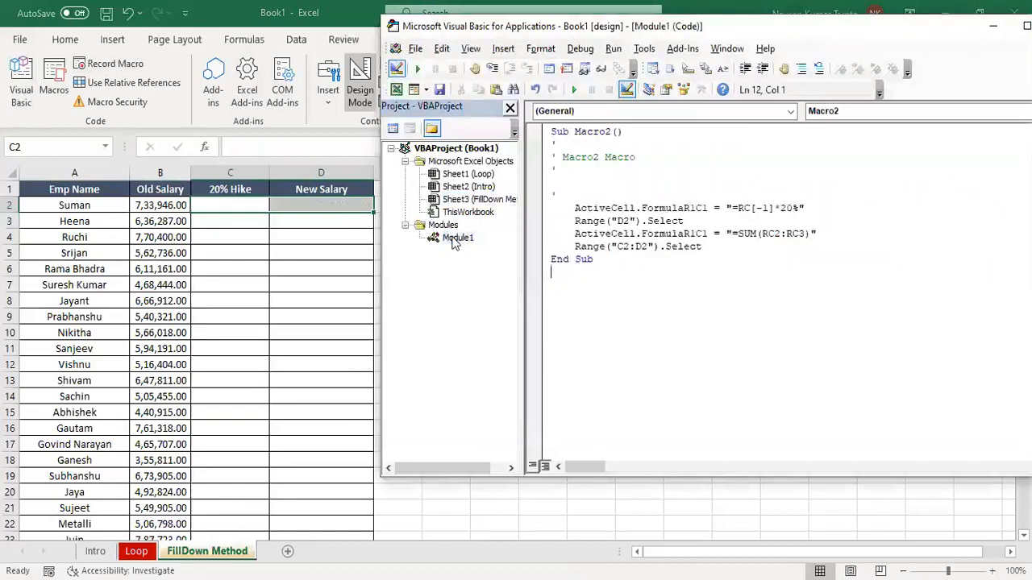
click(812, 207)
key(shift+Left)
key(shift+Left)
key(shift+Left)
key(shift+Left)
key(shift+Left)
key(shift+Left)
key(shift+Left)
key(shift+Left)
key(shift+Left)
key(shift+Left)
key(shift+Left)
key(shift+Left)
key(shift+Left)
key(ctrl+c)
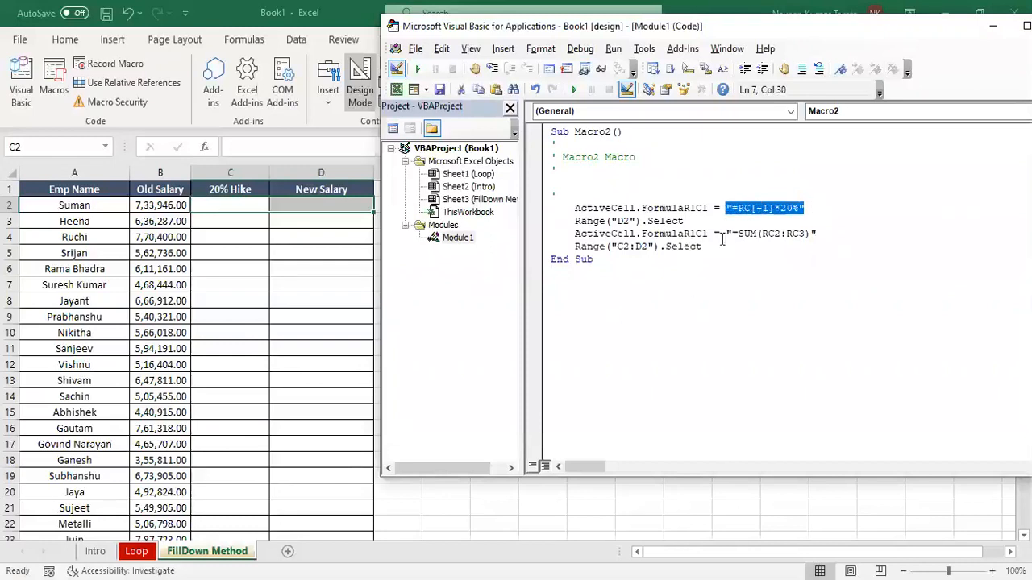
Step: In the FillDown Method sheet's code, replace the empty string assigned to Cells(2, 3).FormulaR1C1 with "=RC[-1]*20%"
double_click(478, 200)
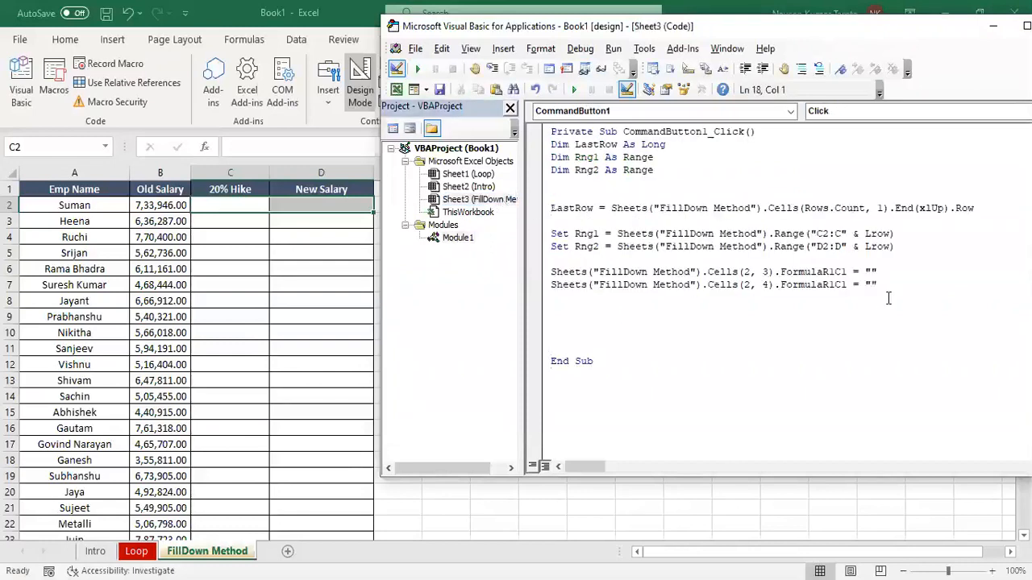
key(shift+Left)
key(shift+Left)
key(ctrl+v)
key(Down)
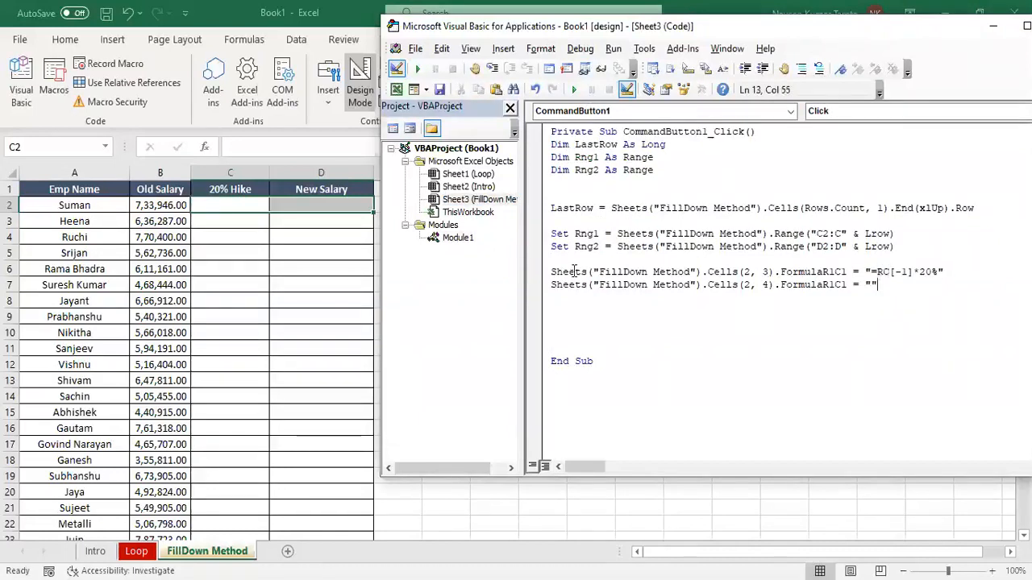
Step: Return to Macro2 in Module1 and copy the recorded formula string "=SUM(RC2:RC3)"
double_click(457, 237)
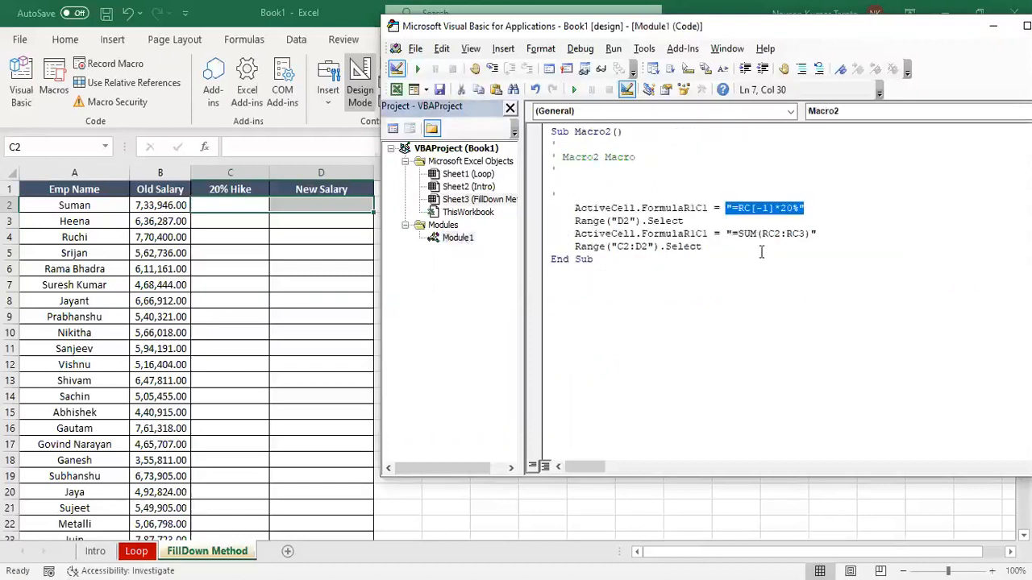
click(815, 234)
key(shift+Left)
key(shift+Left)
key(shift+Left)
key(shift+Left)
key(shift+Left)
key(shift+Left)
key(shift+Left)
key(shift+Left)
key(shift+Left)
key(shift+Left)
key(shift+Left)
key(shift+Left)
key(shift+Left)
key(shift+Left)
key(ctrl+c)
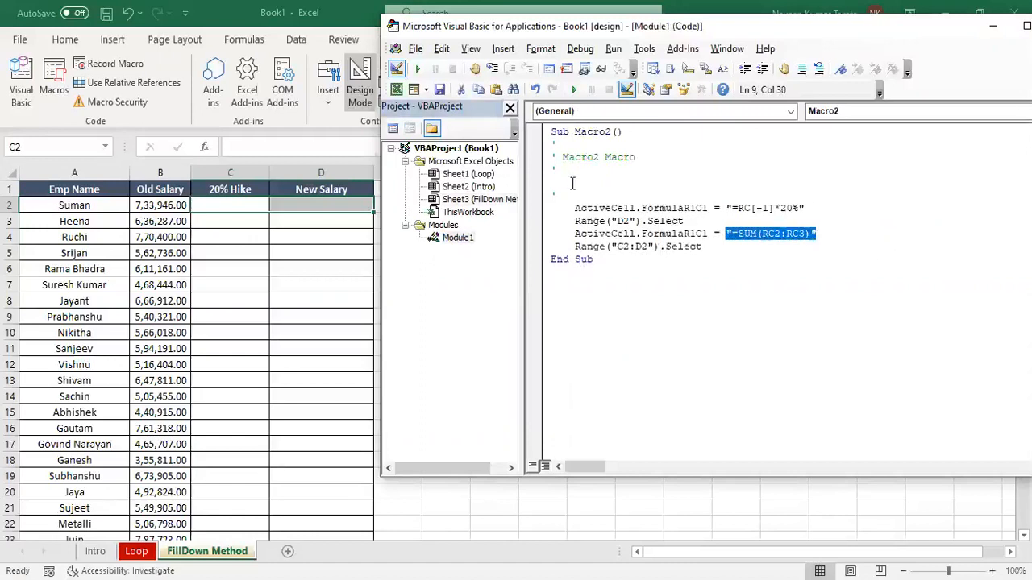
Step: In the FillDown Method sheet's code, assign "=SUM(RC2:RC3)" to Cells(2, 4).FormulaR1C1 and insert blank lines between the two formula statements
double_click(486, 201)
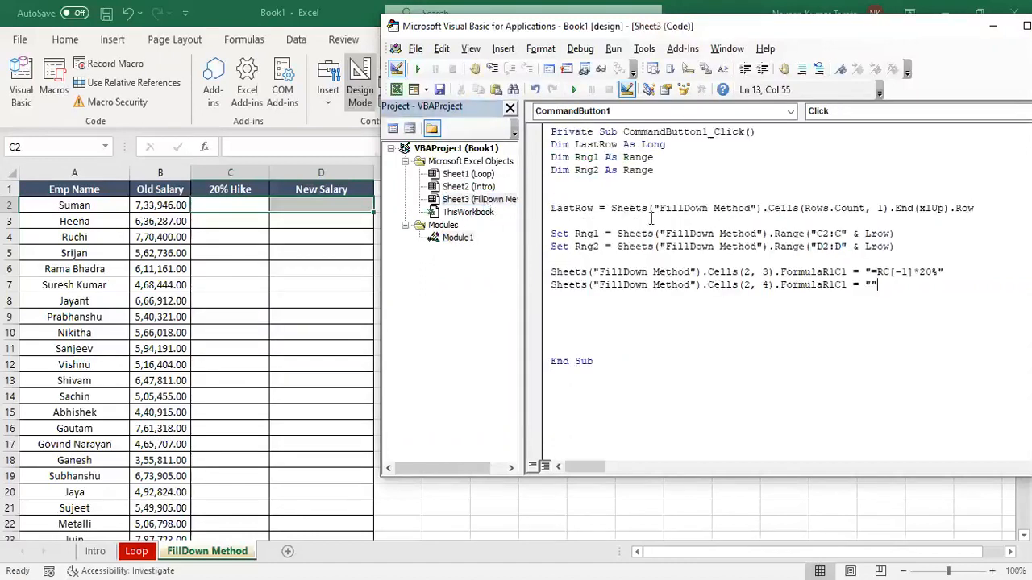
key(ctrl+v)
key(Return)
key(Return)
key(Return)
key(Return)
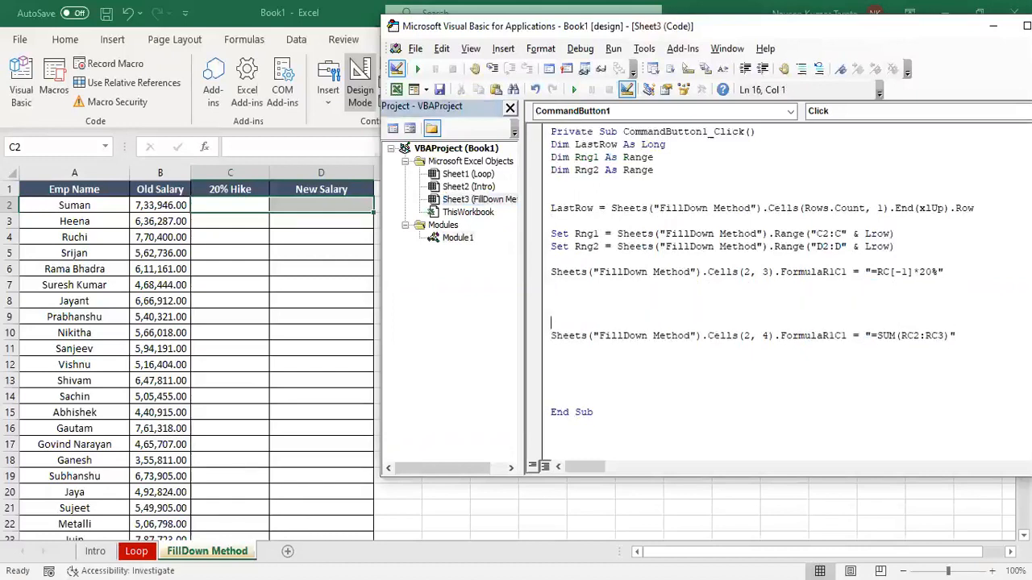
Step: Examine the statement that writes the 20% hike formula into Cells(2, 3), highlighting its parts
key(Up)
key(Up)
key(Up)
key(Up)
key(Down)
key(Down)
key(Up)
key(Up)
key(ctrl+shift+Right)
key(ctrl+shift+Right)
key(ctrl+shift+Right)
key(ctrl+shift+Right)
key(ctrl+shift+Right)
key(ctrl+shift+Right)
key(ctrl+shift+Right)
key(ctrl+shift+Right)
key(ctrl+shift+Right)
key(ctrl+shift+Right)
key(ctrl+shift+Right)
key(ctrl+shift+Right)
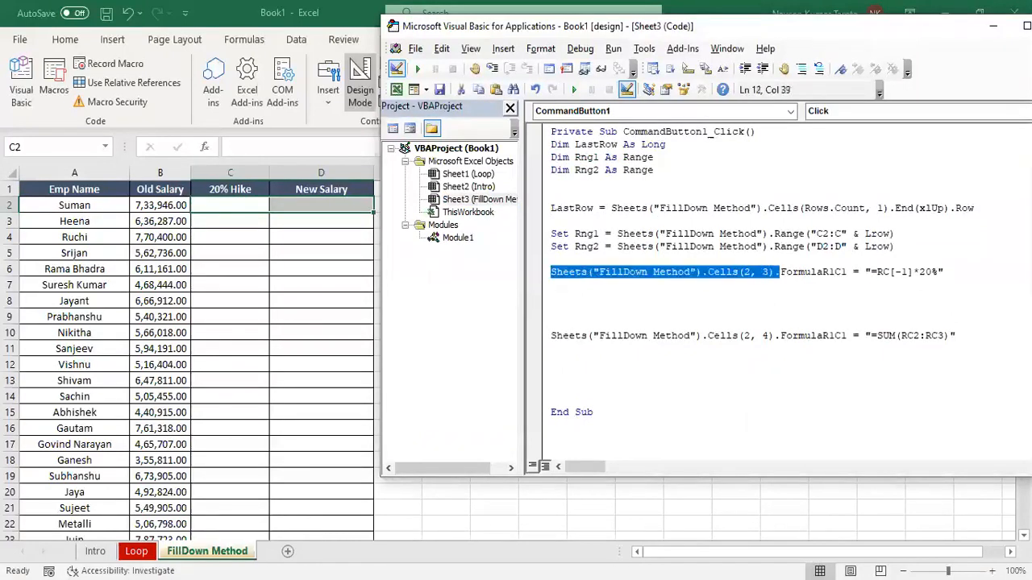
key(ctrl+shift+Right)
key(ctrl+shift+Right)
key(ctrl+shift+Right)
key(ctrl+shift+Right)
key(ctrl+shift+Right)
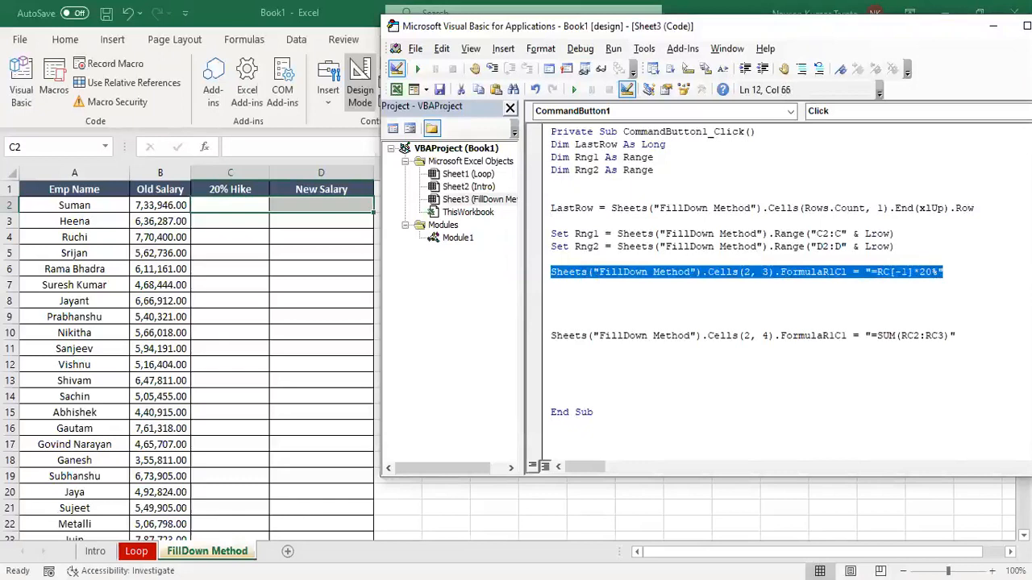
key(Down)
key(Left)
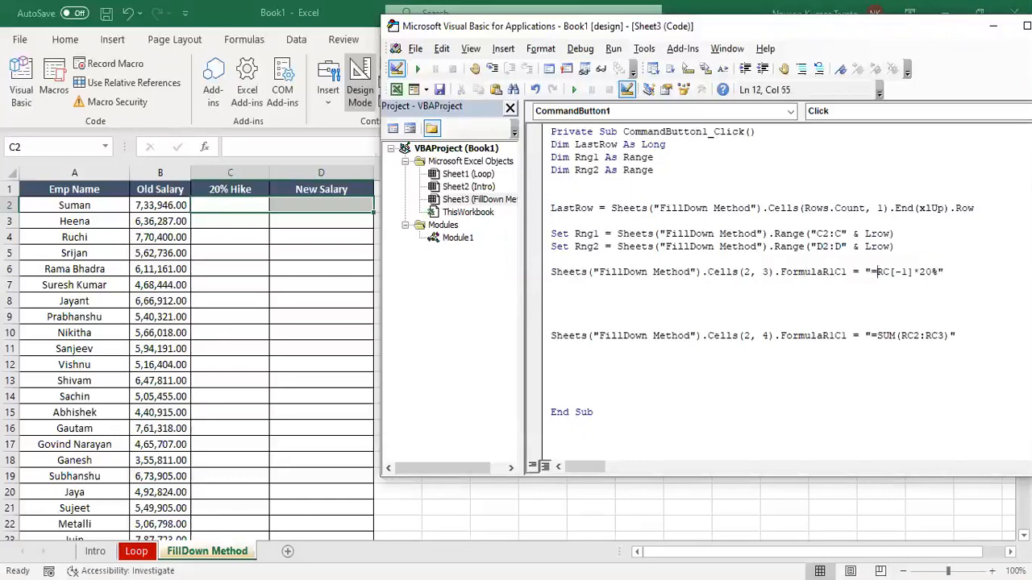
key(ctrl+shift+Left)
key(ctrl+shift+Left)
key(ctrl+shift+Left)
key(Down)
Step: Add the statement Rng1.Select directly below the Cells(2, 3) formula line
click(719, 233)
key(shift+Right)
key(shift+Right)
key(shift+Right)
key(shift+Right)
key(ctrl+c)
key(Down)
key(Down)
key(Down)
key(Down)
key(ctrl+v)
text(.se)
key(Tab)
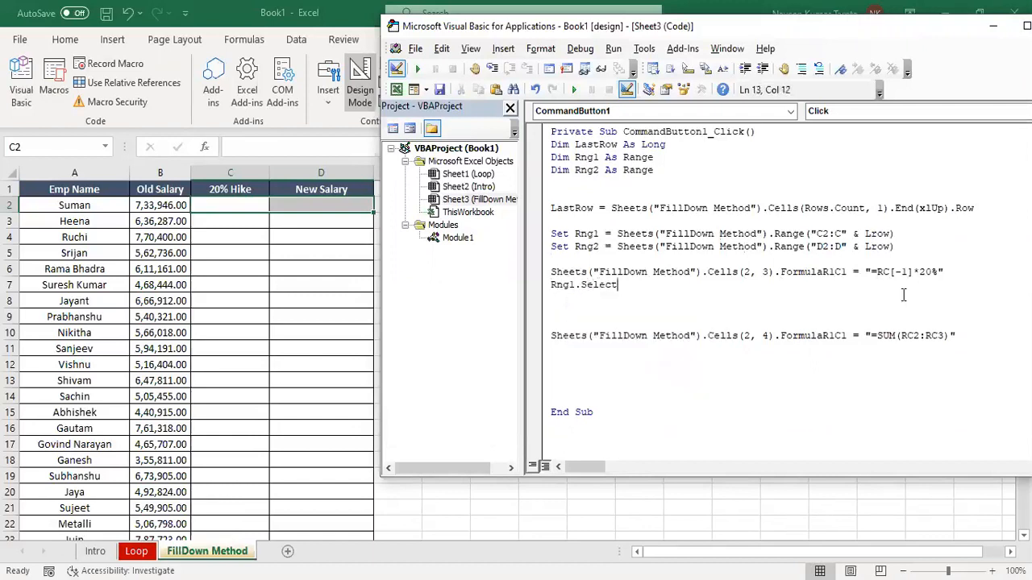
Step: Add Selection.FillDown below Rng1.Select and remove the surplus blank lines before the Cells(2, 4) statement
key(Return)
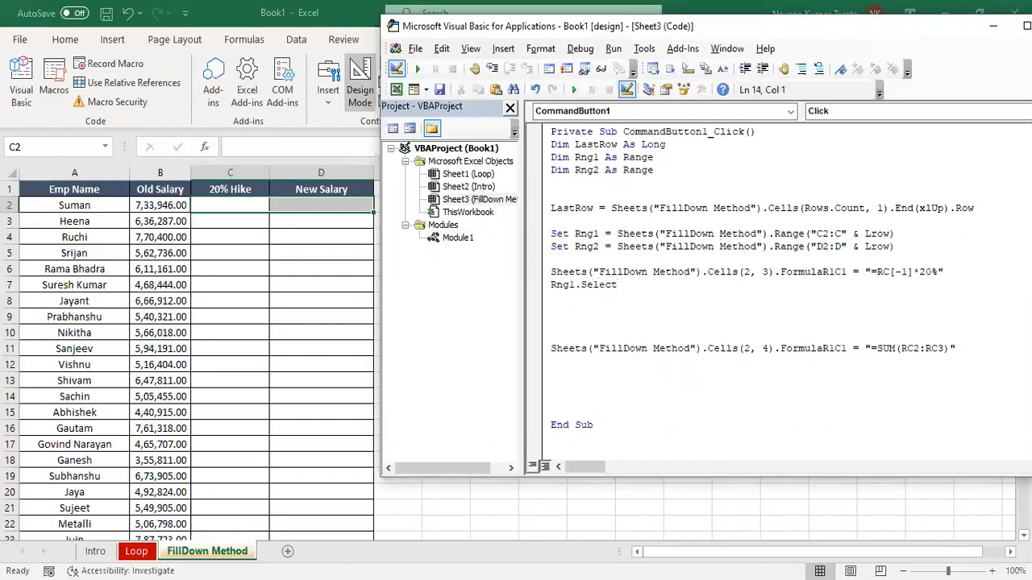
text(selection.filldown)
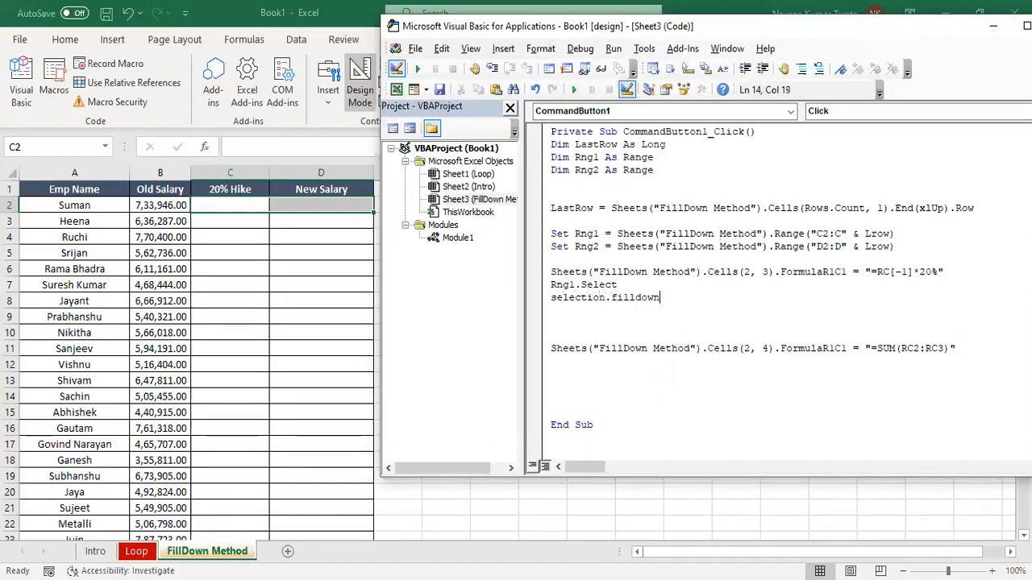
key(Down)
key(Delete)
key(Delete)
Step: Duplicate the Select and FillDown lines below the Cells(2, 4) formula, changing the range variable to Rng2
key(Up)
key(Up)
key(shift+Down)
key(shift+Down)
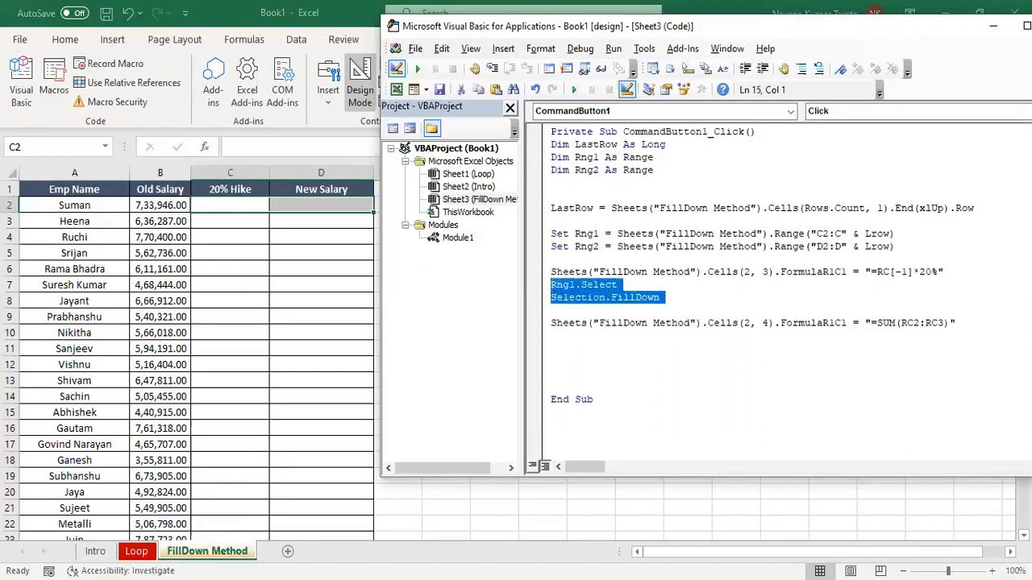
key(ctrl+c)
key(Down)
key(Down)
key(ctrl+v)
key(Up)
key(Up)
key(Right)
key(Right)
key(Right)
key(shift+Right)
text(2)
key(Down)
key(Down)
key(Down)
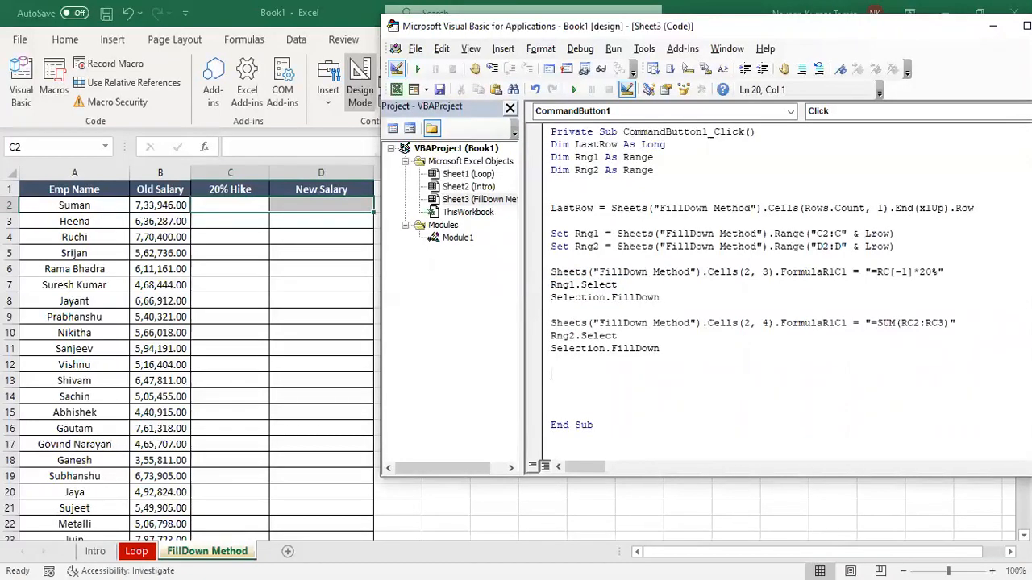
Step: Add the statement MsgBox "Calculated" after the second FillDown line and select the whole statement
text(msgbox "Calculated")
key(ctrl+shift+Left)
key(ctrl+shift+Left)
key(ctrl+shift+Left)
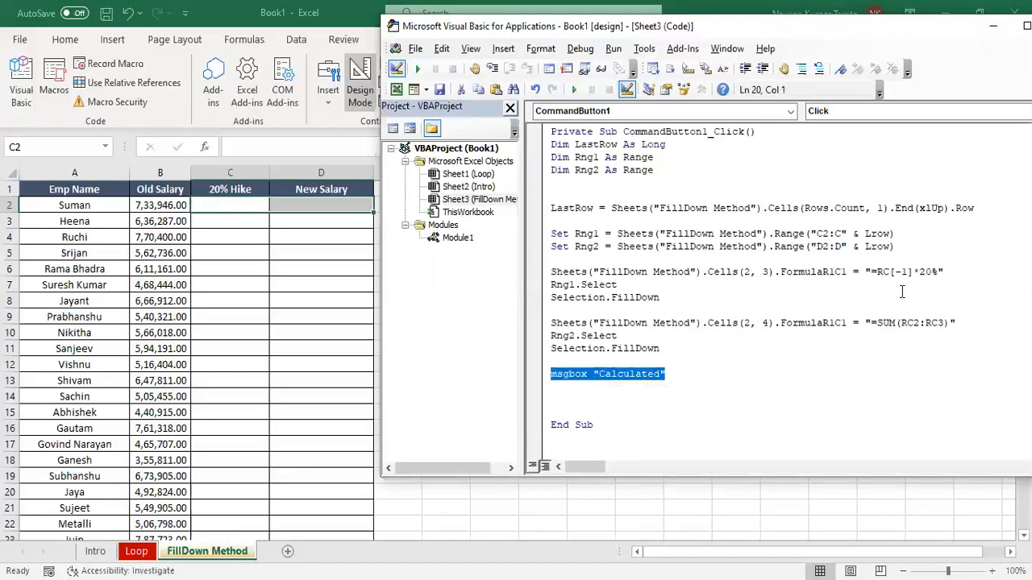
Step: Insert the message box statement after Next i in the Loop sheet's code, with the text "Salary Calculated"
double_click(474, 174)
click(608, 287)
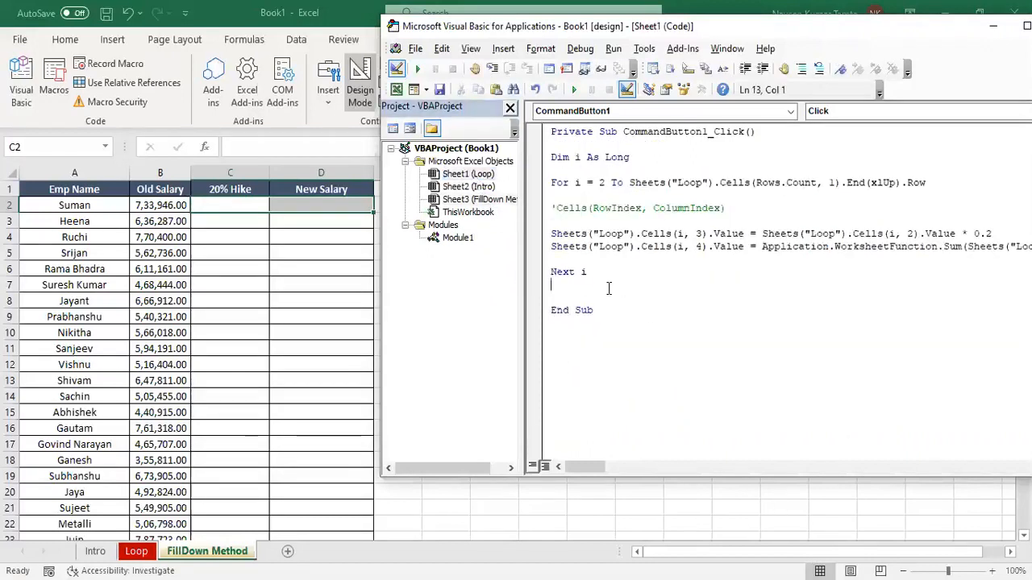
key(Return)
key(ctrl+v)
key(Down)
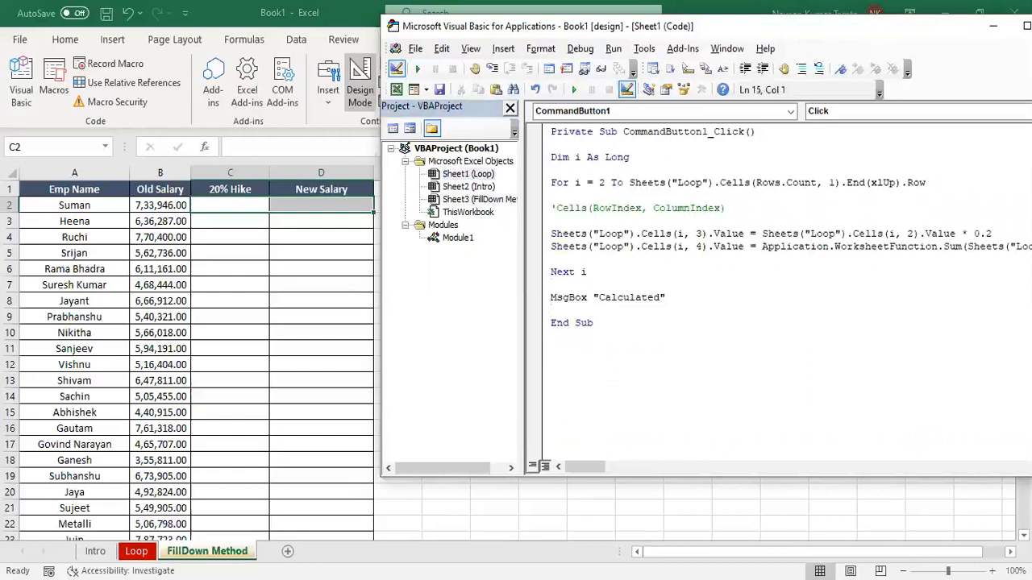
key(Left)
key(ctrl+Left)
key(Right)
text(Salary)
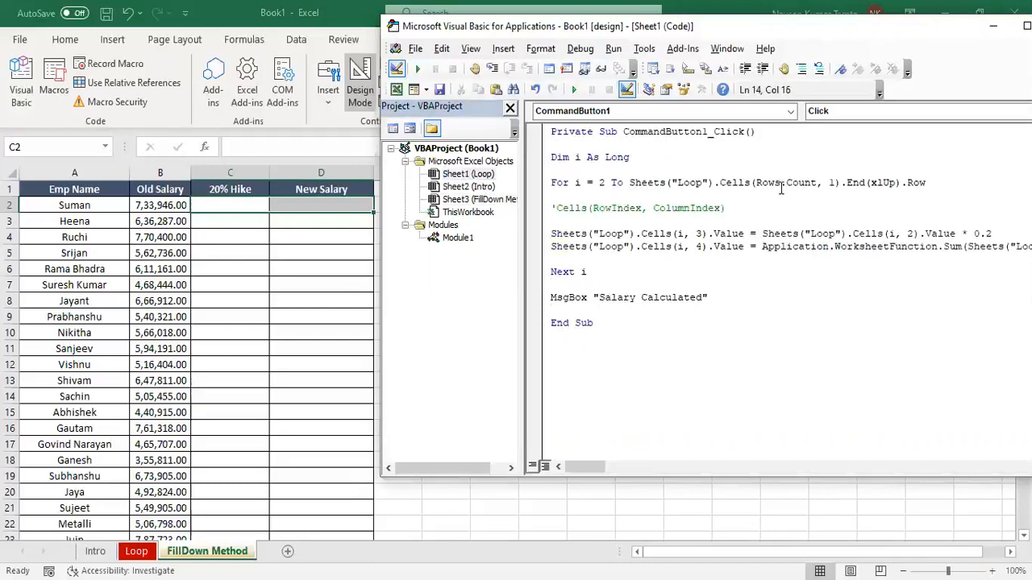
Step: Change the message box text in the FillDown Method sheet's code to "Salary Calculated"
double_click(494, 201)
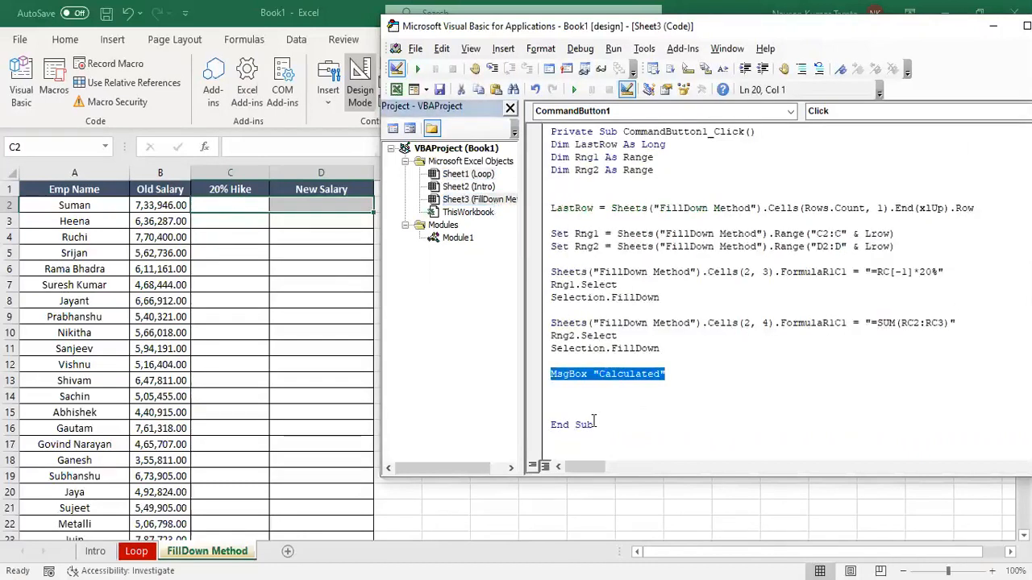
click(598, 375)
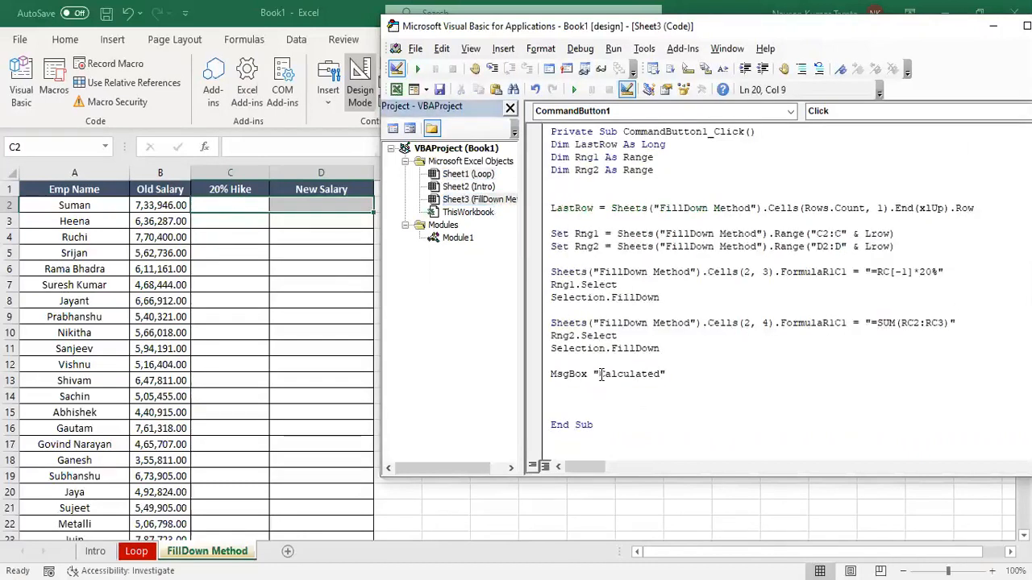
text(Salary)
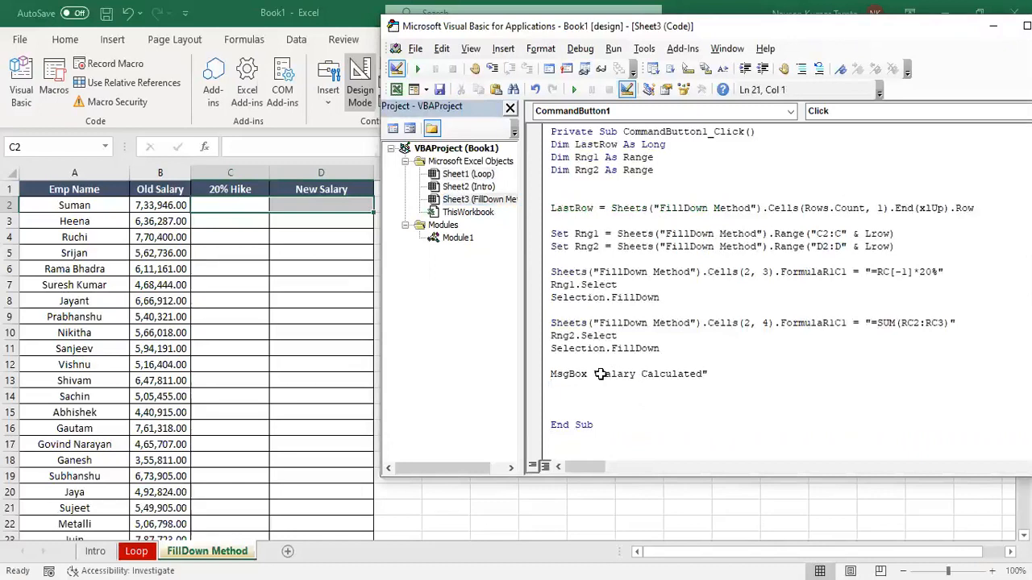
Step: On the Loop worksheet, clear all 20% Hike and New Salary values below the headers and return to cell A1
key(alt+F11)
key(ctrl+Page_Up)
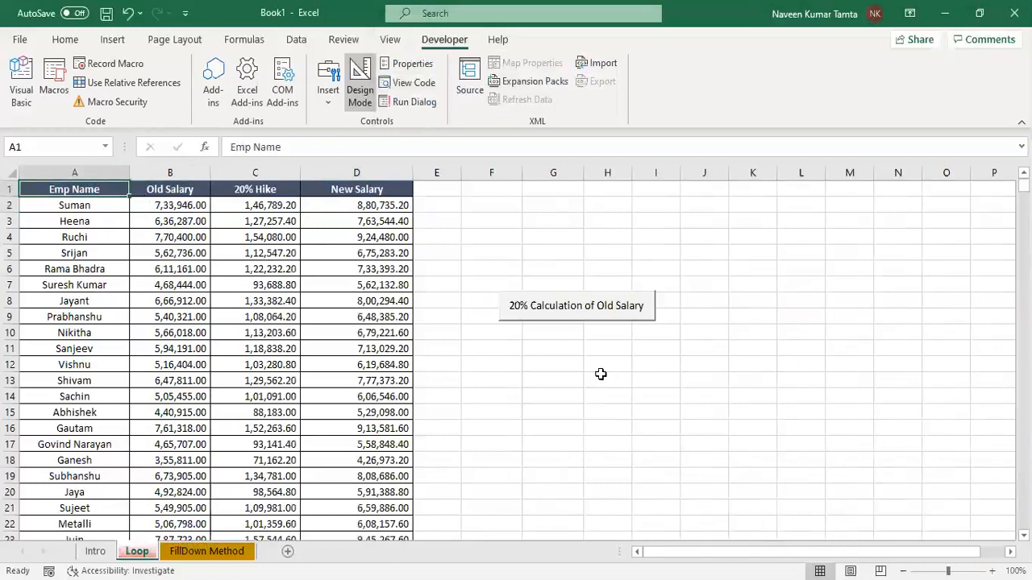
key(Down)
key(Right)
key(Right)
key(shift+Right)
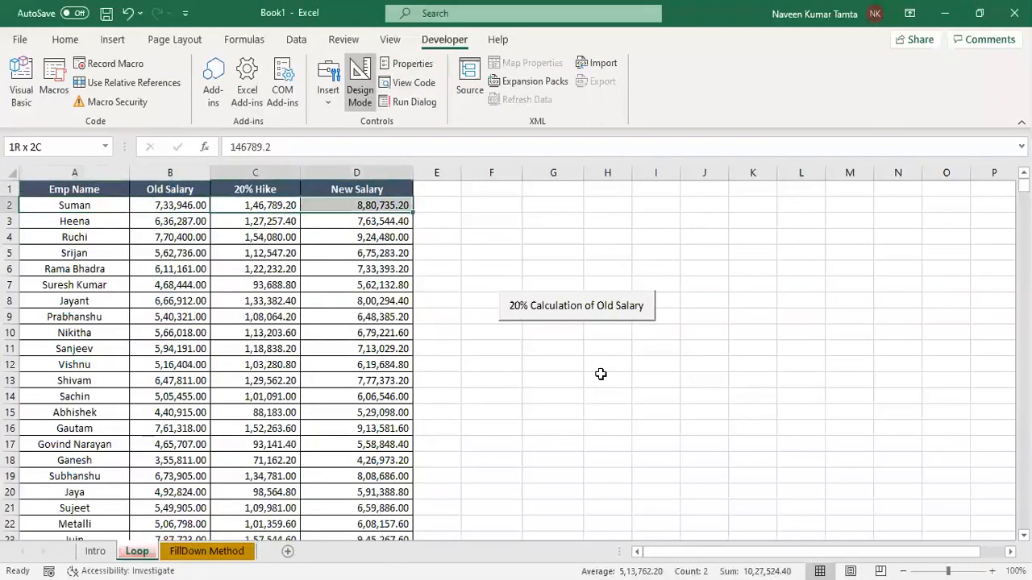
key(ctrl+shift+Down)
key(Delete)
key(Up)
key(Left)
key(Left)
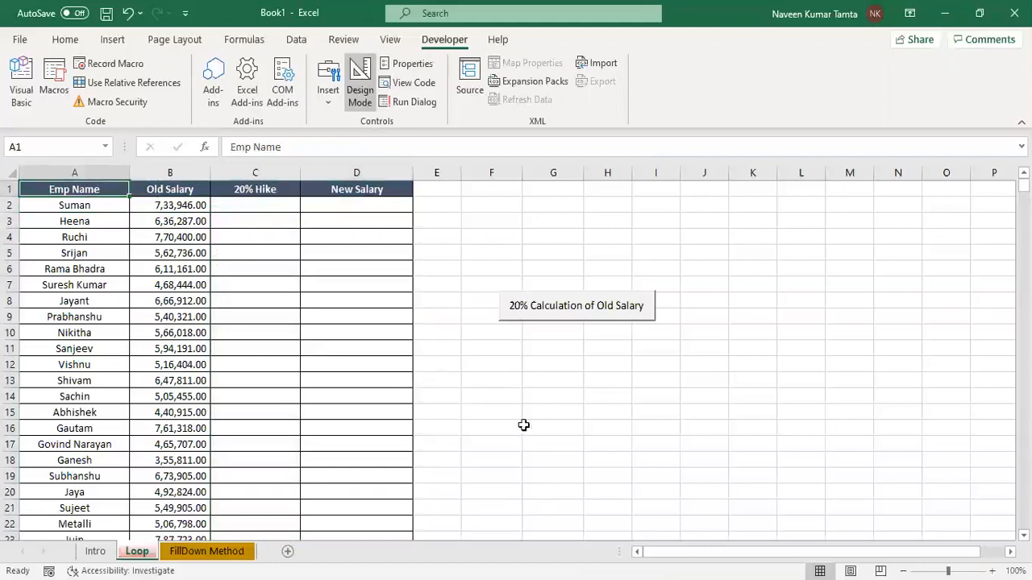
Step: Turn off Design Mode, run the "20% Calculation of Old Salary" button on the Loop worksheet and dismiss its message box
click(359, 85)
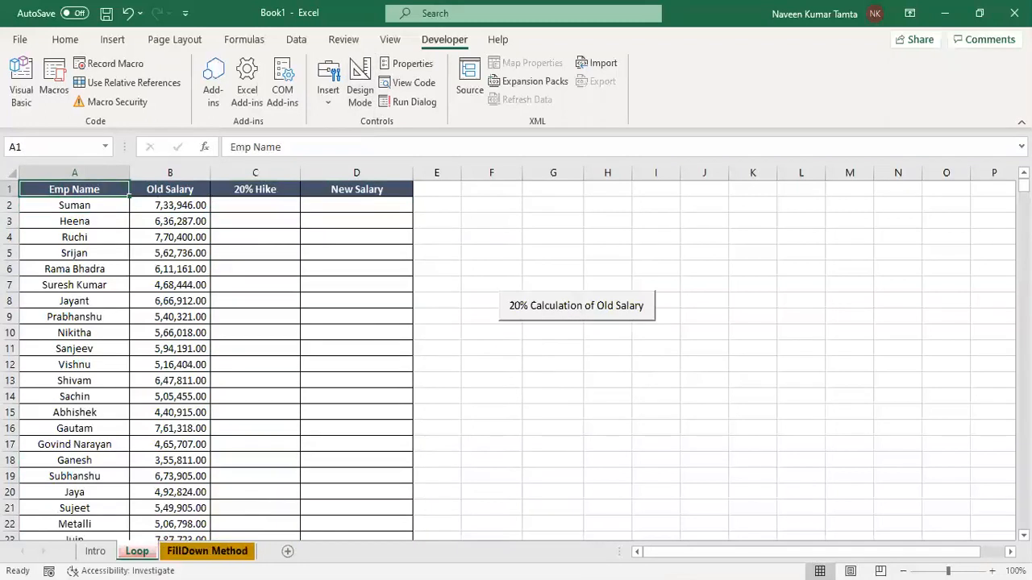
click(212, 551)
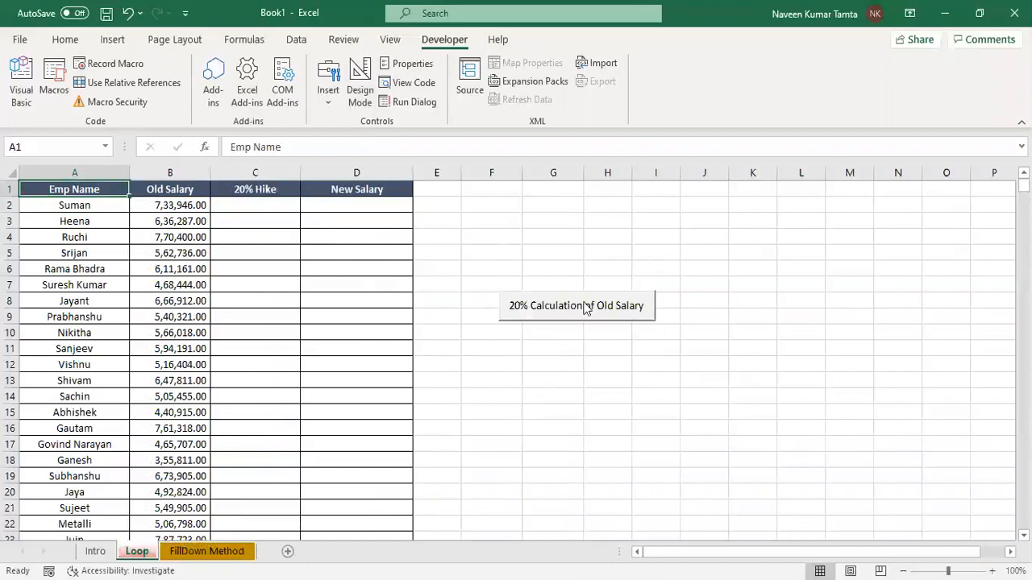
click(586, 307)
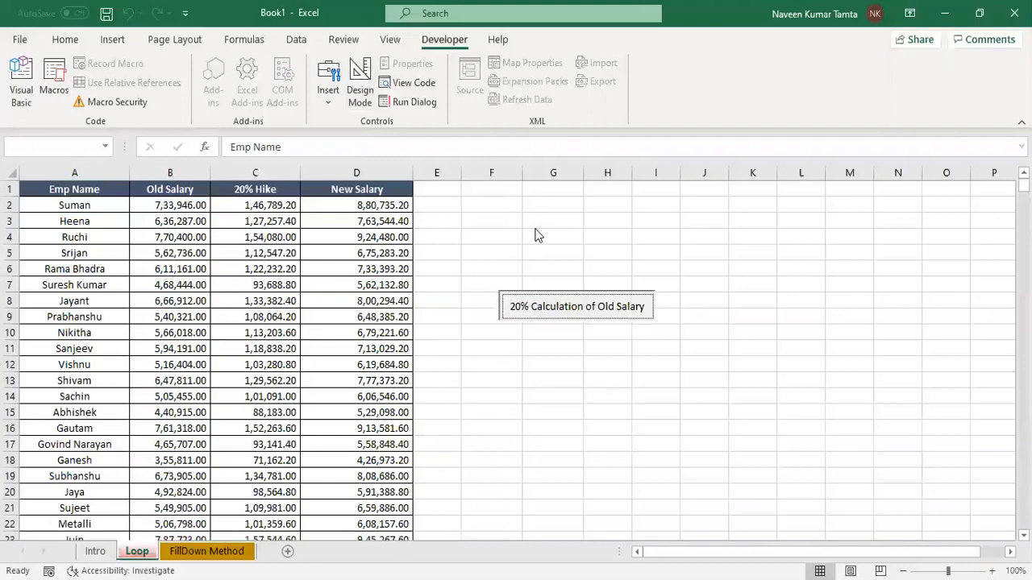
key(alt+Tab)
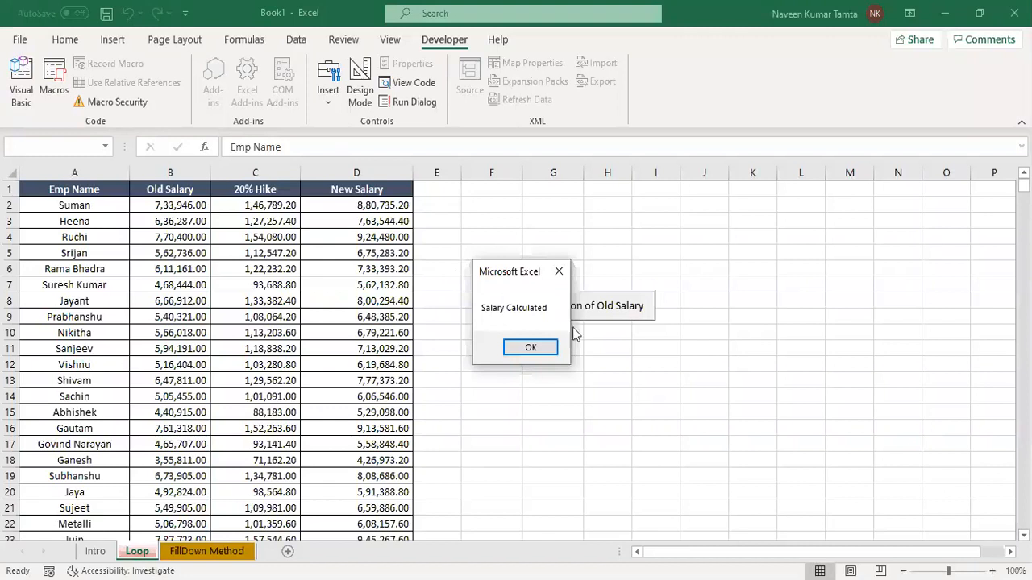
click(530, 348)
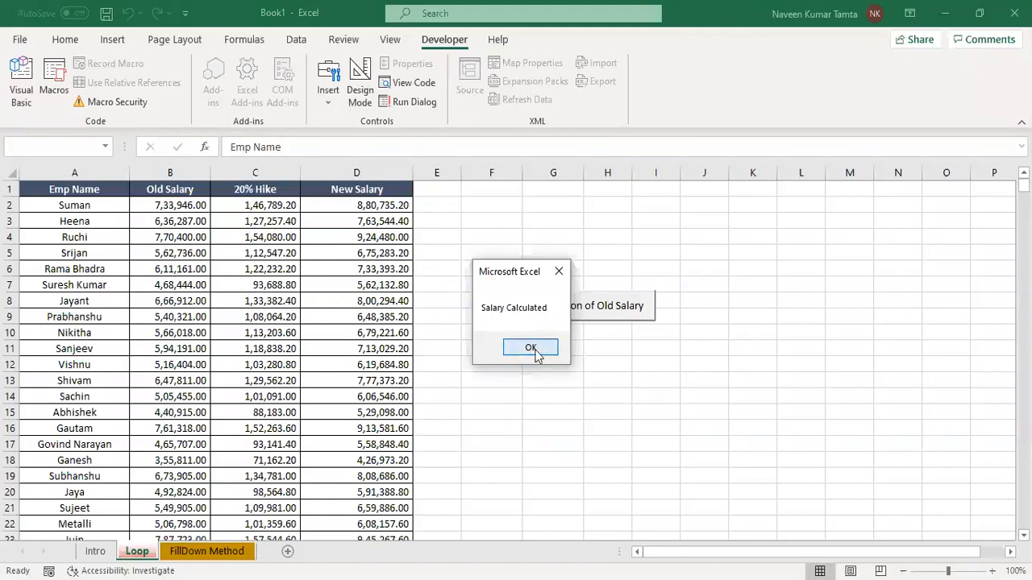
Step: Switch to the FillDown Method worksheet, turn on Design Mode and open the code of the FilldownMethod button
click(203, 552)
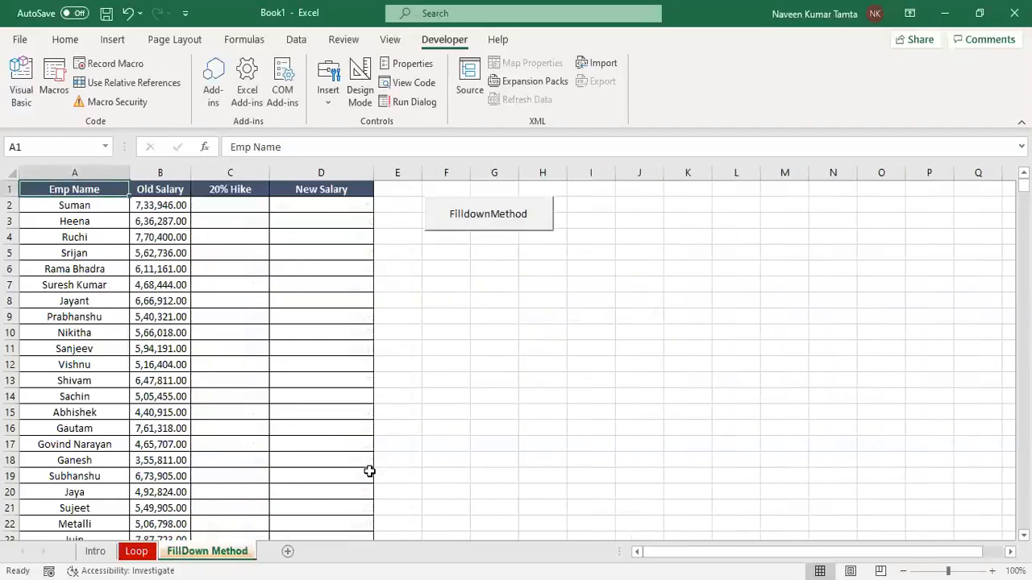
click(359, 89)
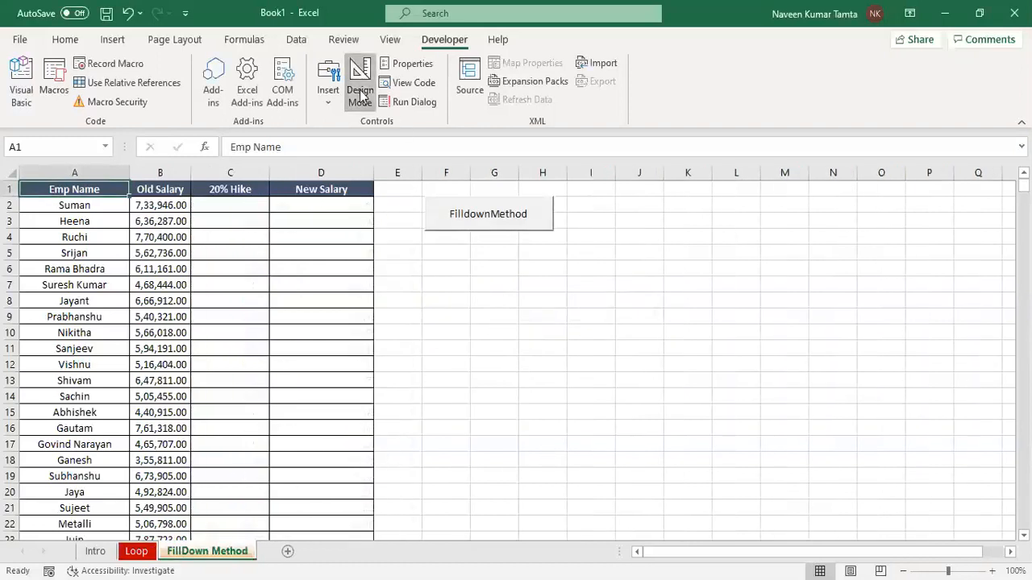
click(503, 228)
double_click(503, 228)
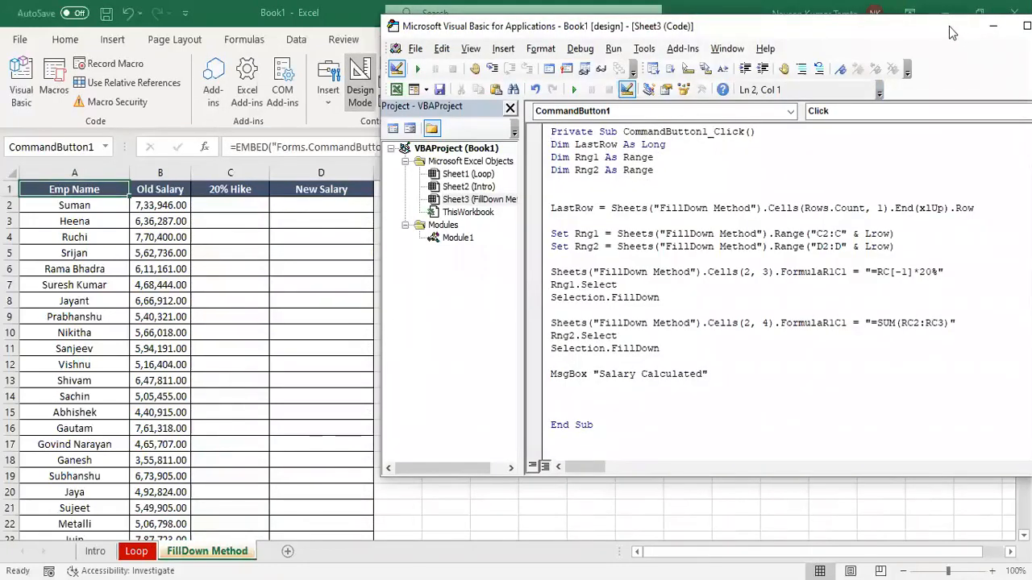
Step: Close the code editor, turn off Design Mode, run the FilldownMethod button and open the run-time error for debugging
drag(951, 25, 896, 23)
click(1007, 22)
click(561, 311)
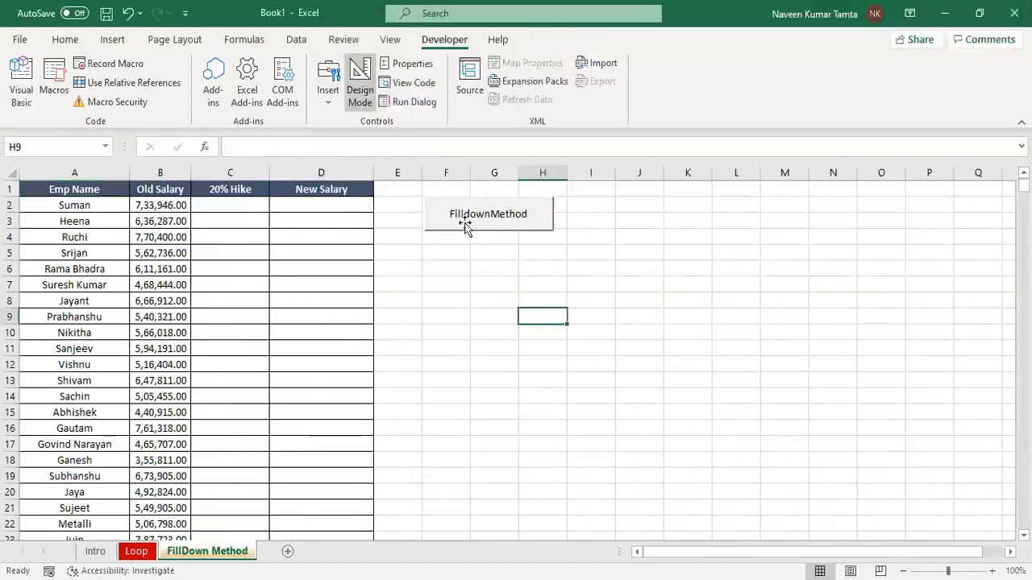
click(361, 95)
click(456, 214)
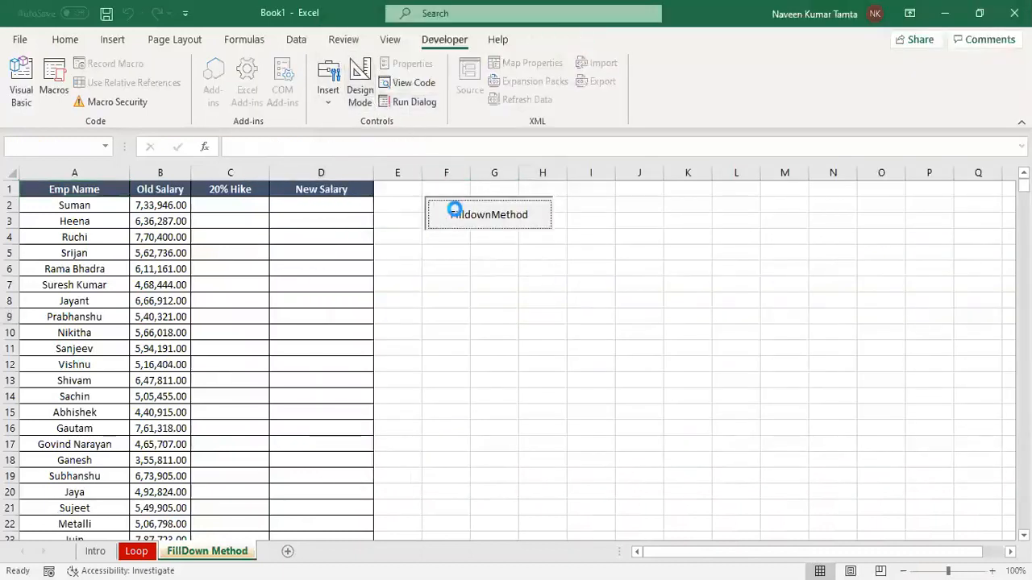
click(546, 285)
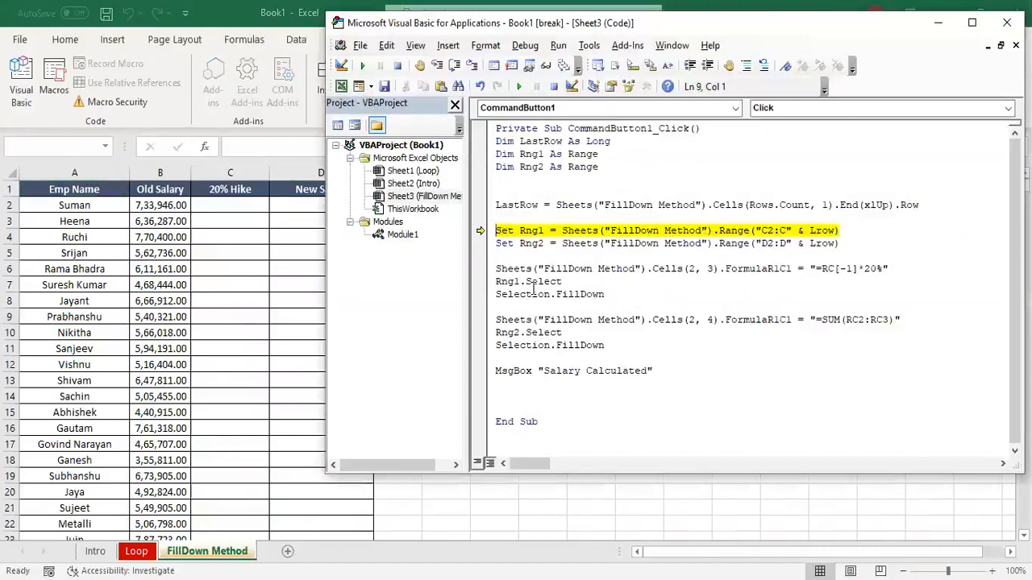
Step: Examine the halted code's range assignments, comparing the variable in the highlighted line with the declared LastRow variable and its value
key(Down)
key(Up)
key(ctrl+Right)
key(ctrl+Right)
key(ctrl+Right)
key(ctrl+Right)
key(ctrl+Right)
key(ctrl+Right)
key(ctrl+Right)
key(ctrl+Right)
key(ctrl+Right)
key(ctrl+Right)
key(ctrl+Right)
key(ctrl+Right)
key(ctrl+Right)
key(Up)
key(Up)
key(Down)
key(Up)
key(Left)
key(Down)
key(Down)
key(Down)
key(Down)
key(Down)
key(End)
key(Left)
key(Up)
key(Up)
key(Up)
key(Up)
key(Up)
key(Up)
mouse_move(814, 232)
mouse_move(521, 201)
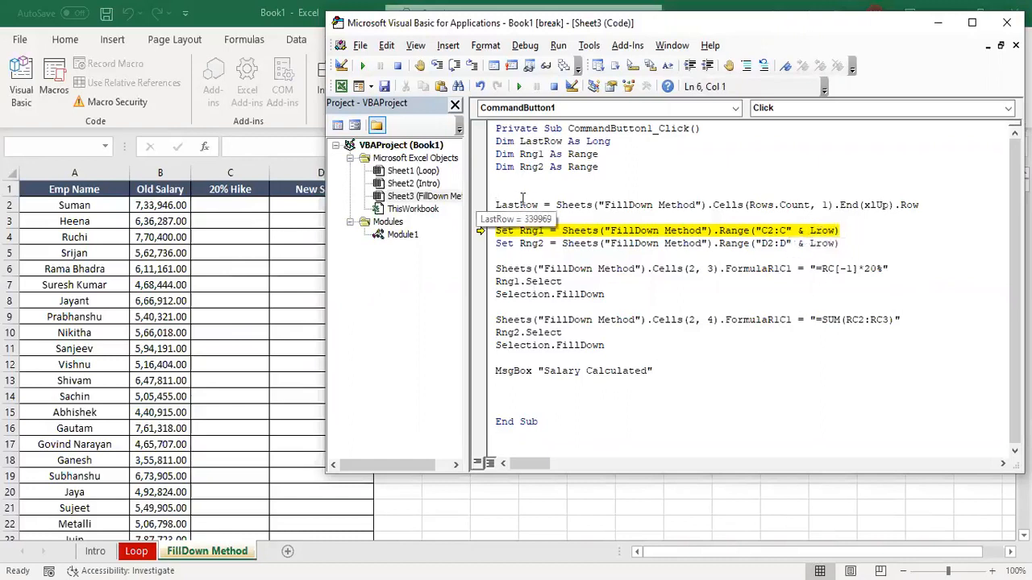
Step: Replace Lrow with LastRow in both the Set Rng1 and Set Rng2 lines
click(496, 204)
double_click(496, 205)
key(ctrl+c)
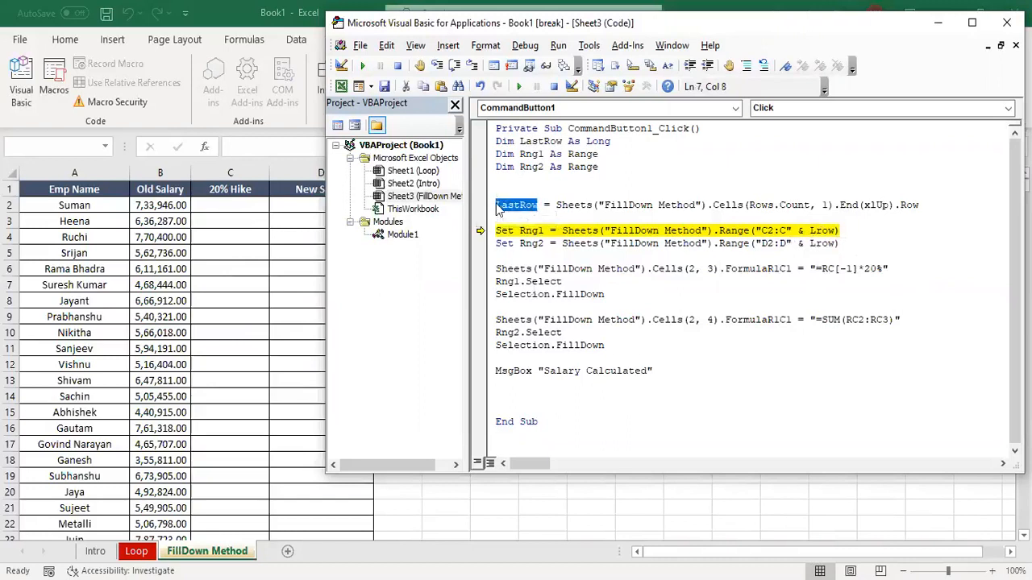
key(Down)
key(Down)
key(End)
key(Left)
key(ctrl+shift+Left)
key(ctrl+v)
key(Down)
key(Left)
key(ctrl+shift+Left)
key(ctrl+v)
key(Down)
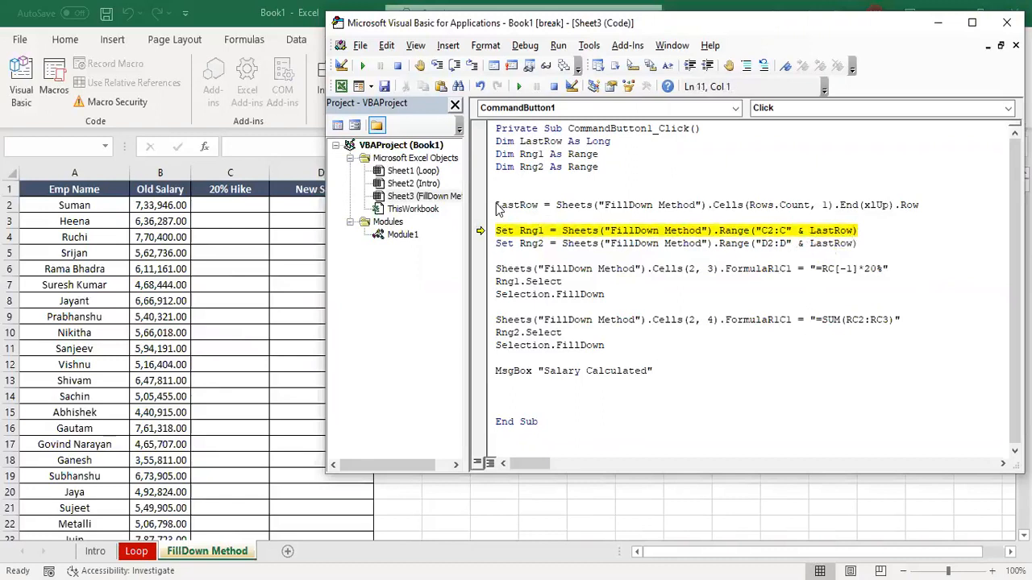
Step: Reset the halted macro, run the FilldownMethod button from the worksheet, dismiss its message box and select cell A1
click(552, 86)
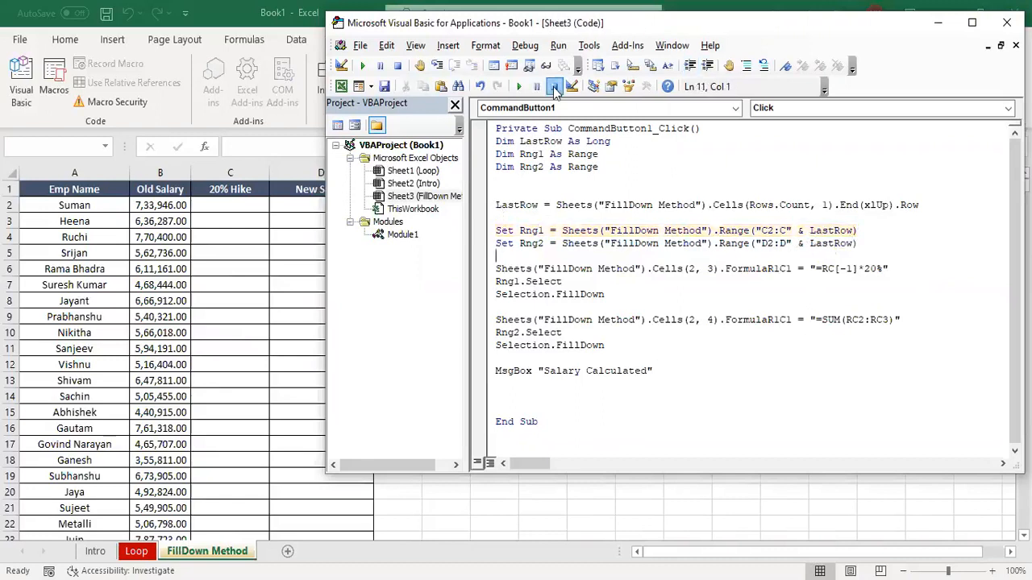
click(1006, 21)
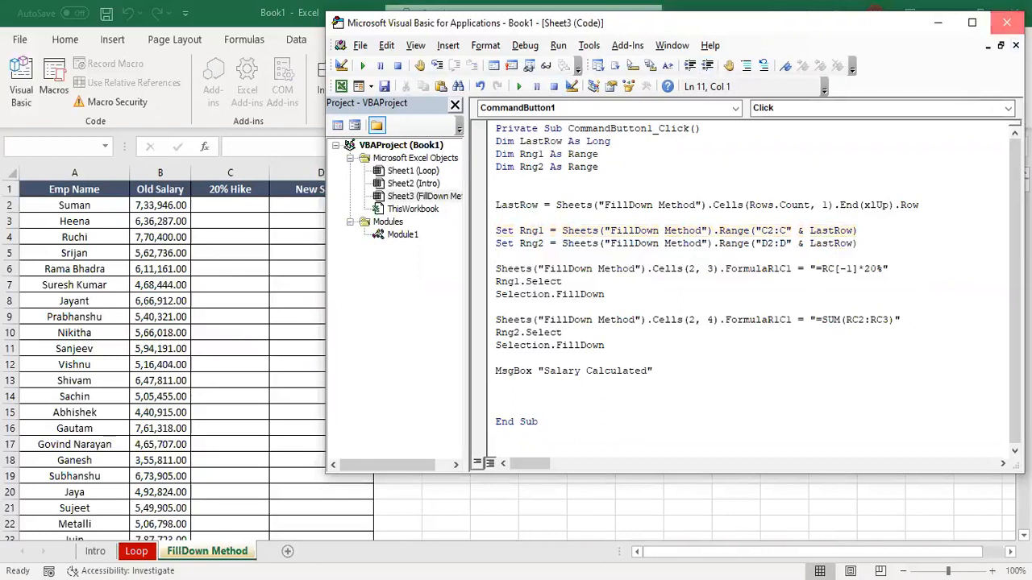
click(721, 288)
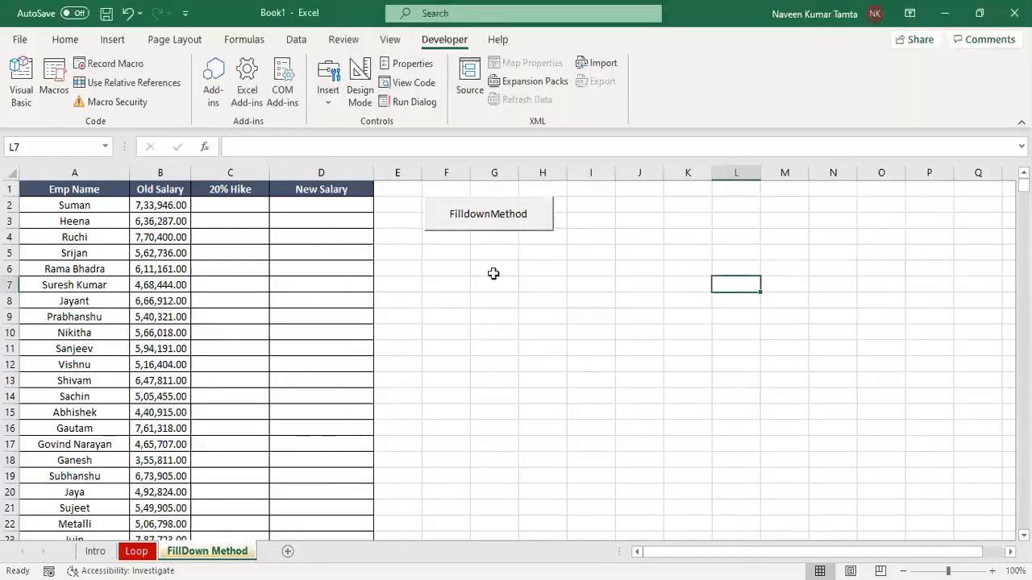
click(510, 218)
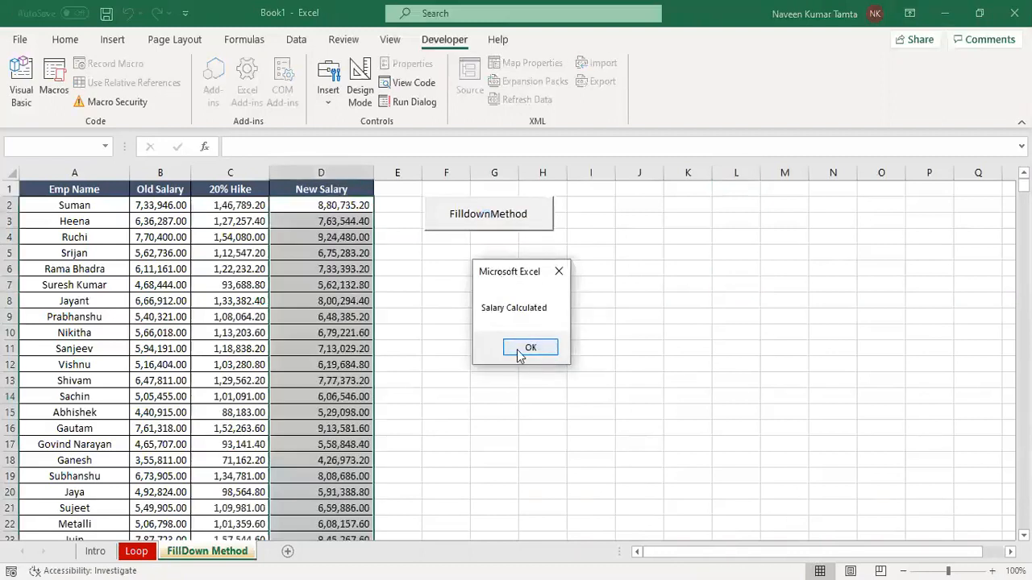
click(529, 348)
click(53, 188)
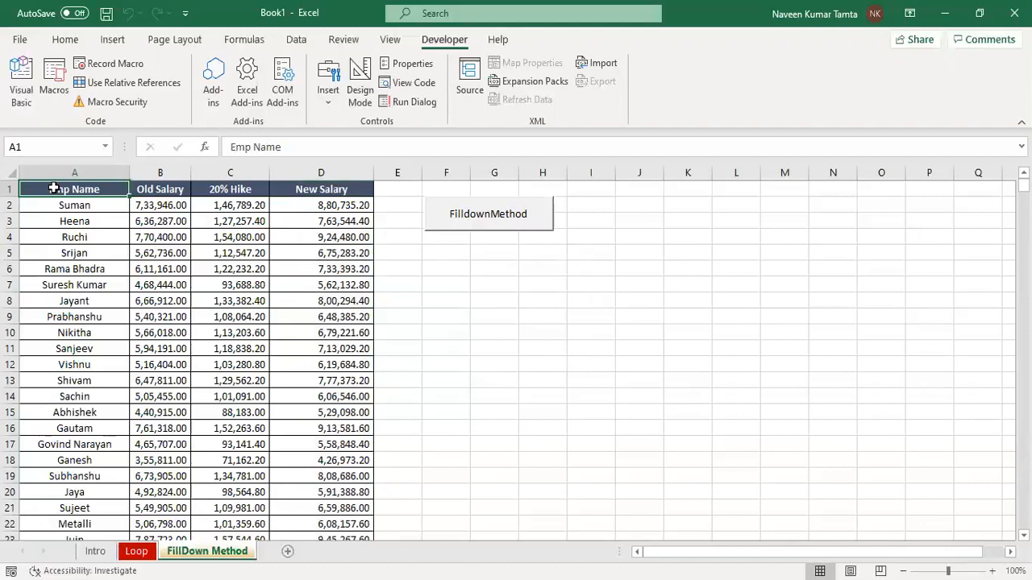
Step: Clear all 20% Hike and New Salary values below the headers on the FillDown Method worksheet
click(212, 205)
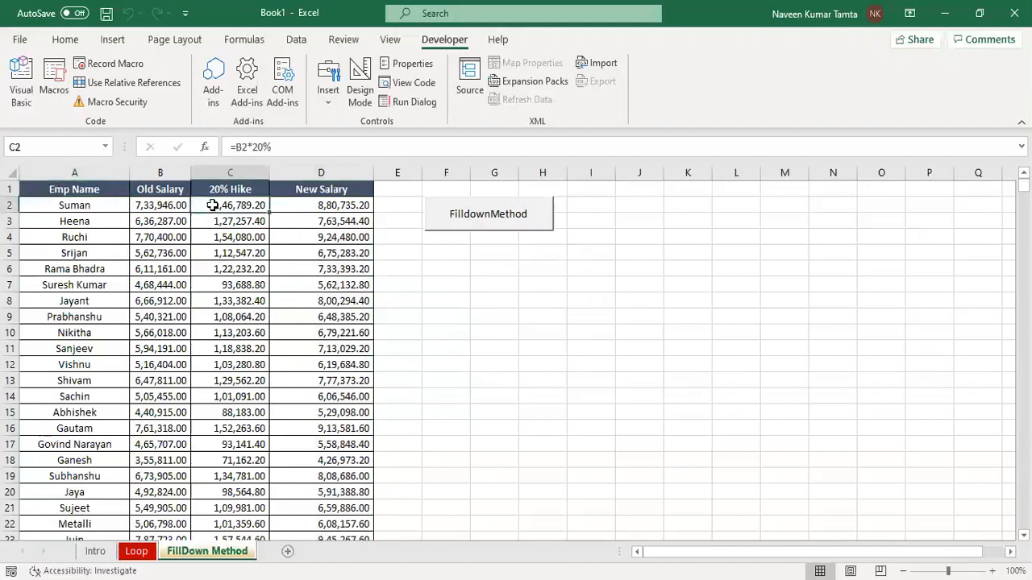
key(shift+Right)
key(ctrl+shift+Down)
key(Delete)
key(ctrl+Up)
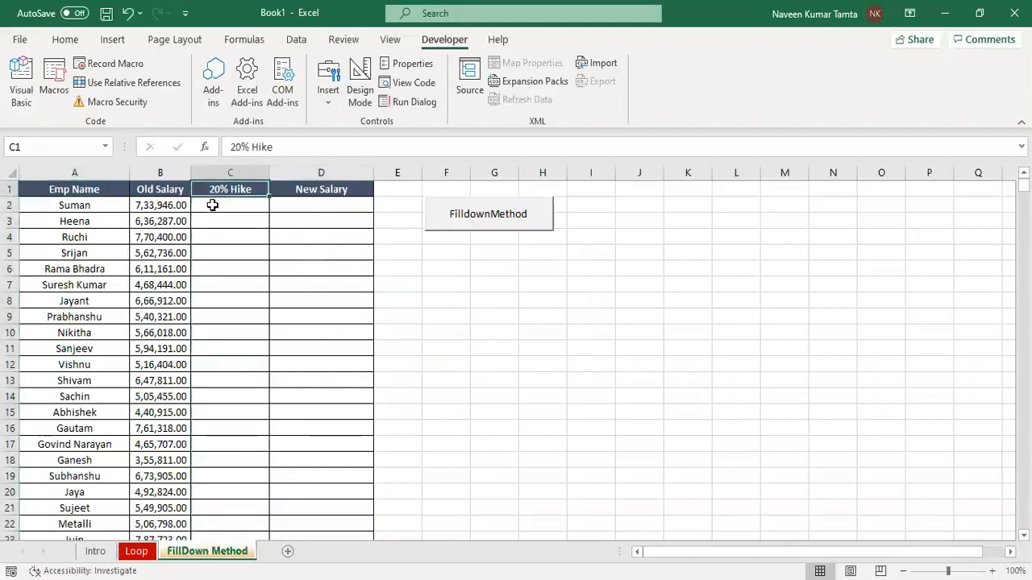
Step: In the FillDown Method sheet's code, add the line Cells(1, 1).Select between the last Selection.FillDown and the MsgBox line
key(alt+F11)
click(625, 342)
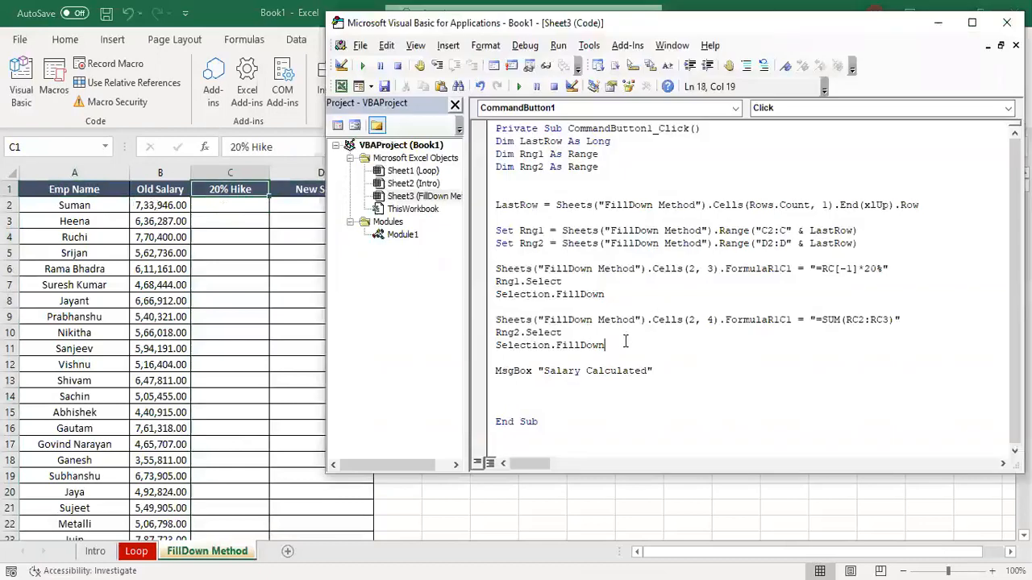
key(Return)
key(Return)
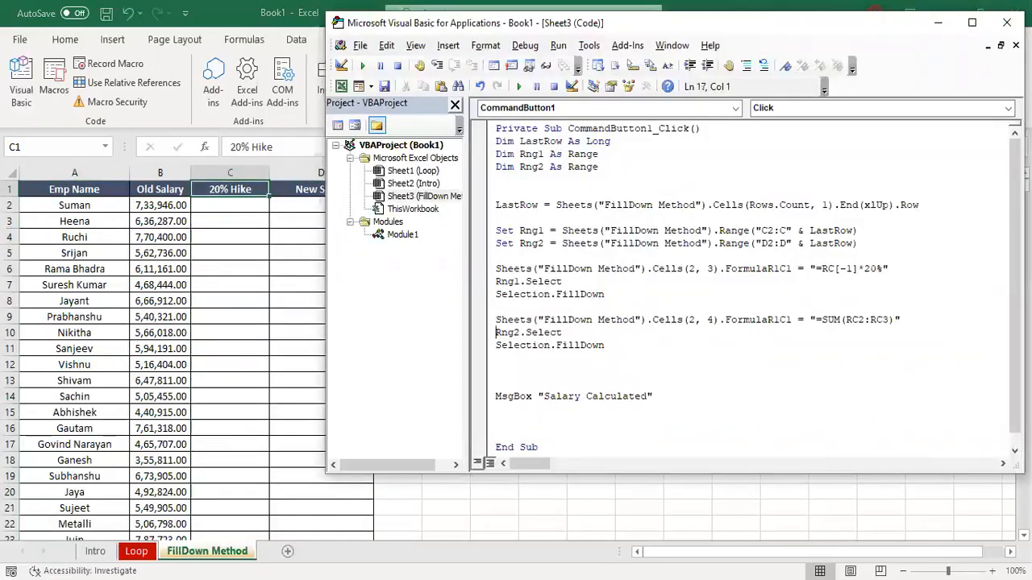
text(Cells(1ml)
key(BackSpace)
key(BackSpace)
text(,1).select)
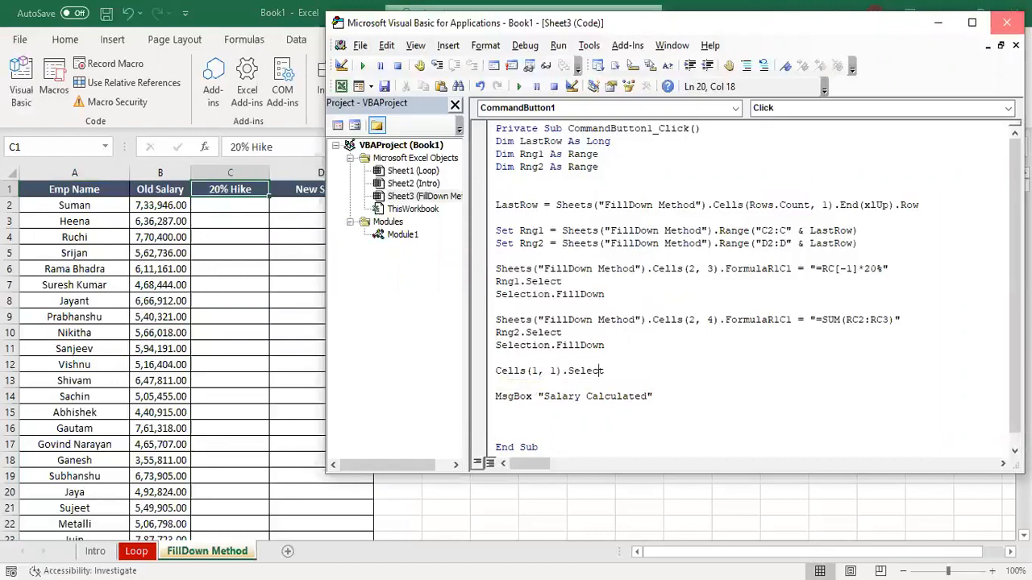
Step: Close the code editor, run the FilldownMethod button with the updated code and dismiss its message box
click(1007, 22)
click(481, 214)
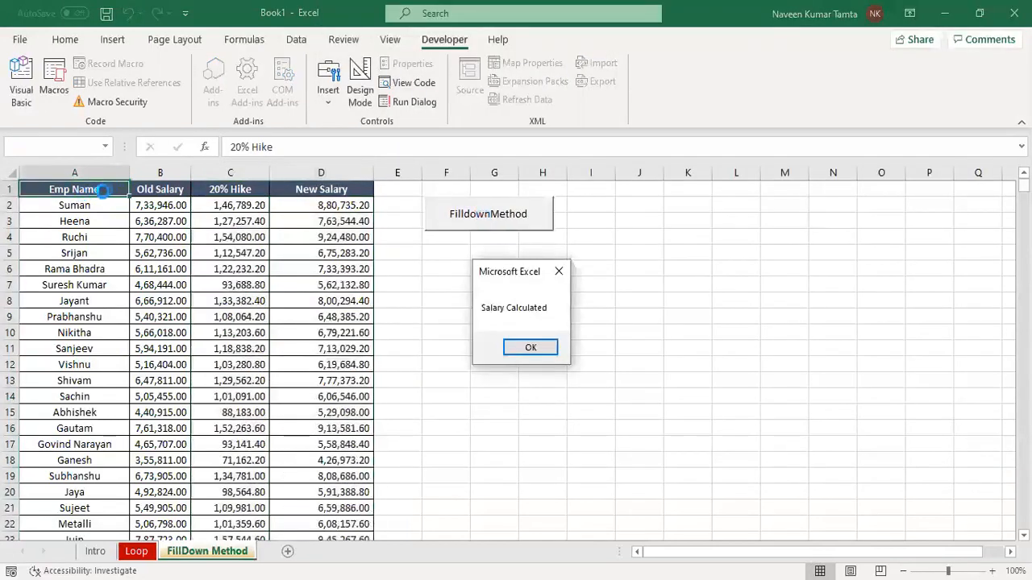
click(527, 346)
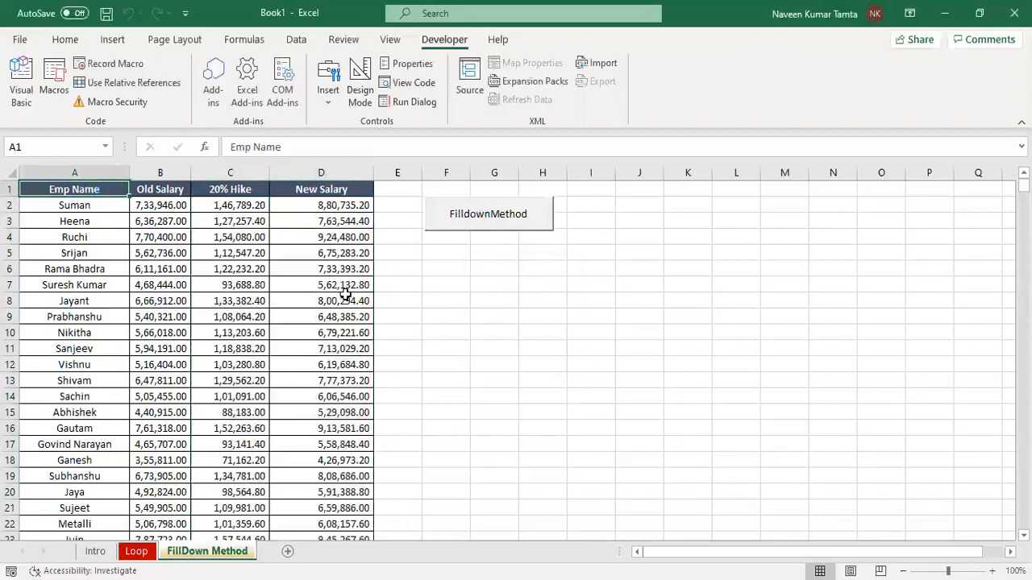
Step: Switch to the Loop worksheet and select cell A1
click(136, 551)
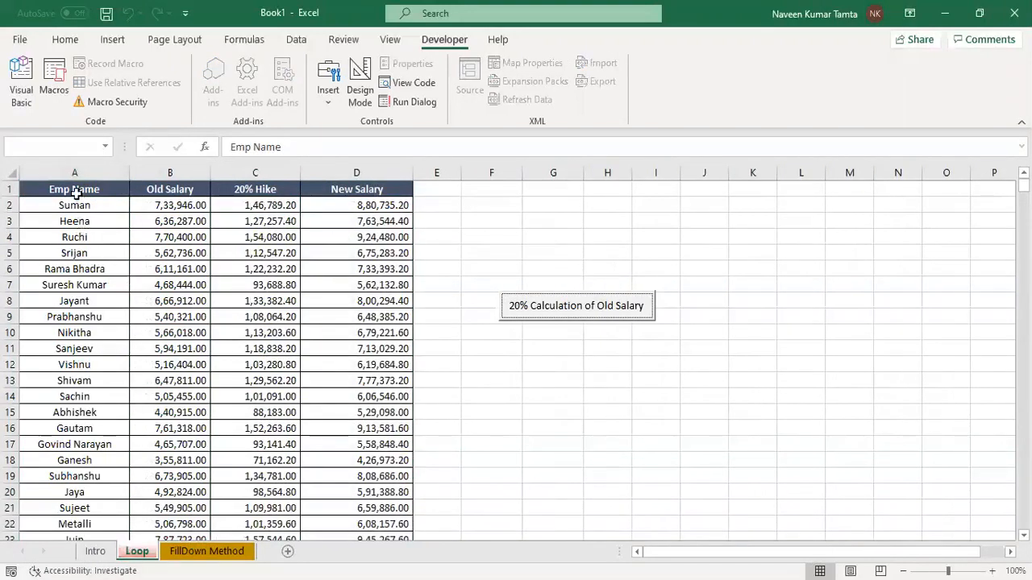
click(76, 191)
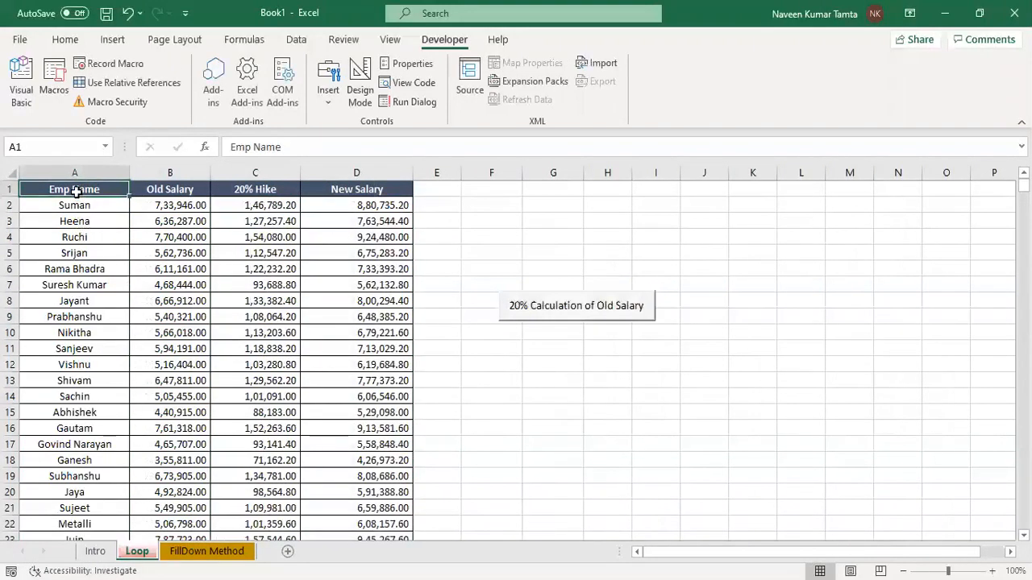